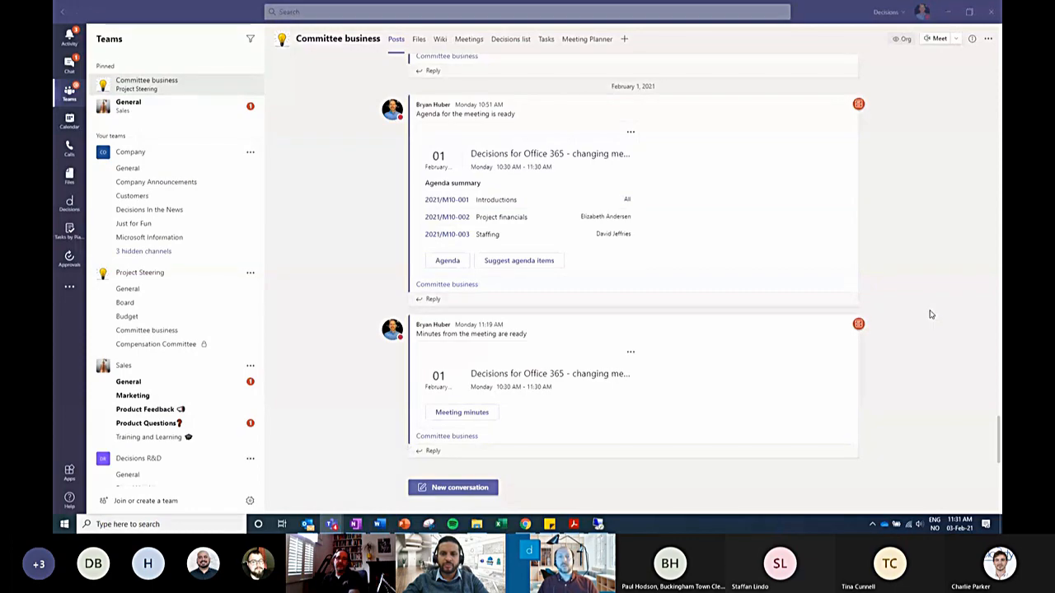
Display the list of upcoming meetings for the Committee business channel.
click(929, 314)
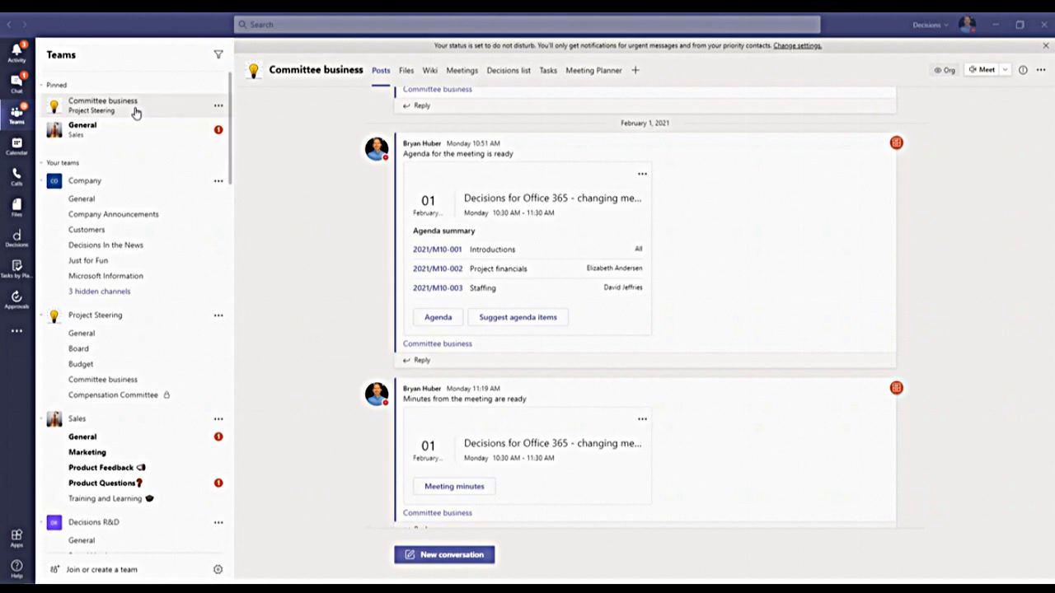
click(462, 79)
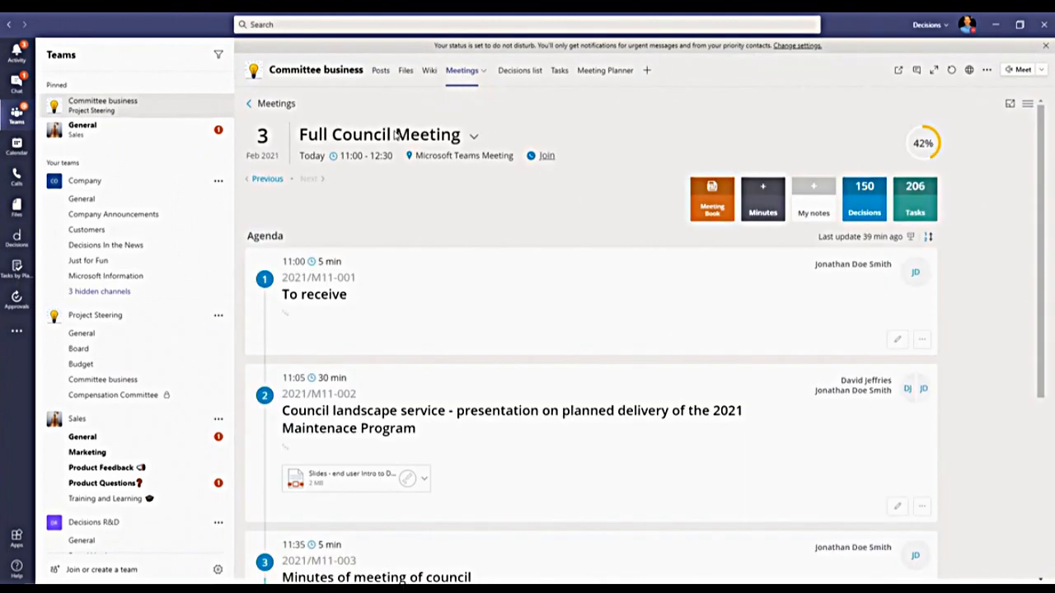
click(277, 103)
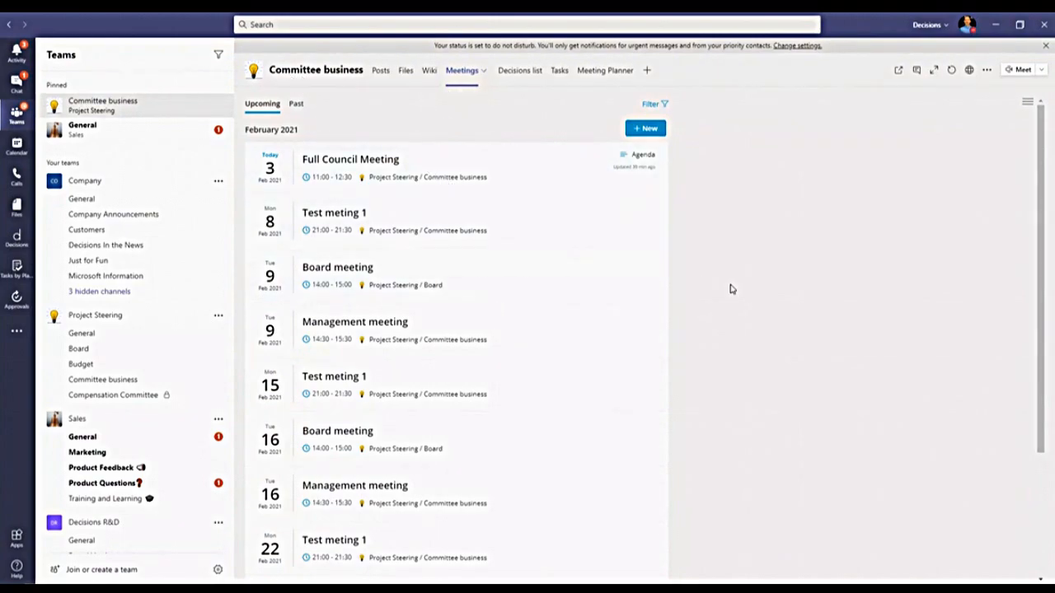
mouse_move(626, 242)
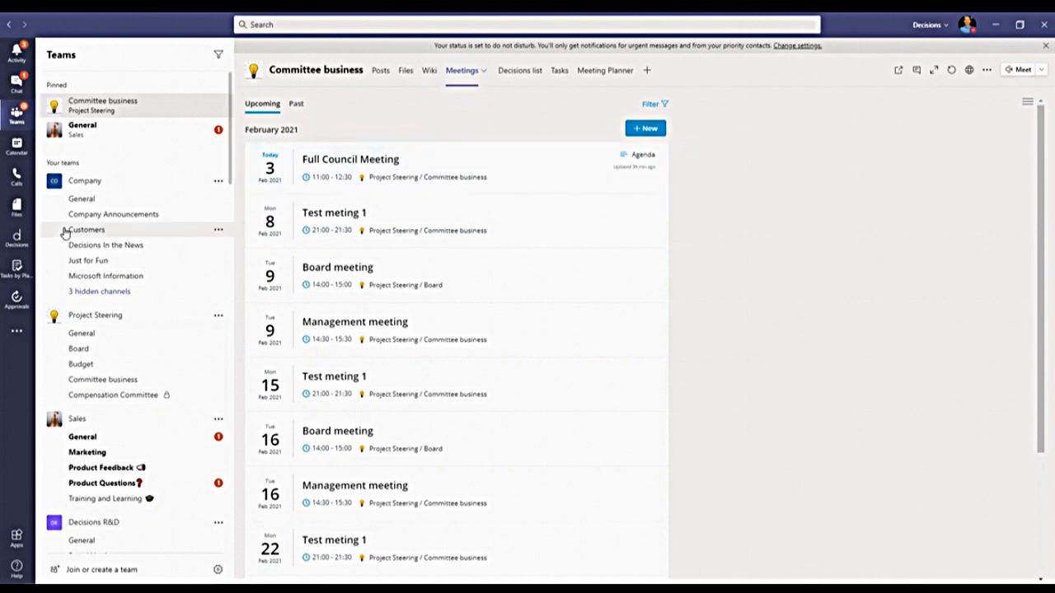
Open the Decisions app's meeting overview for all groups, check the past meetings and return to the upcoming ones.
click(18, 239)
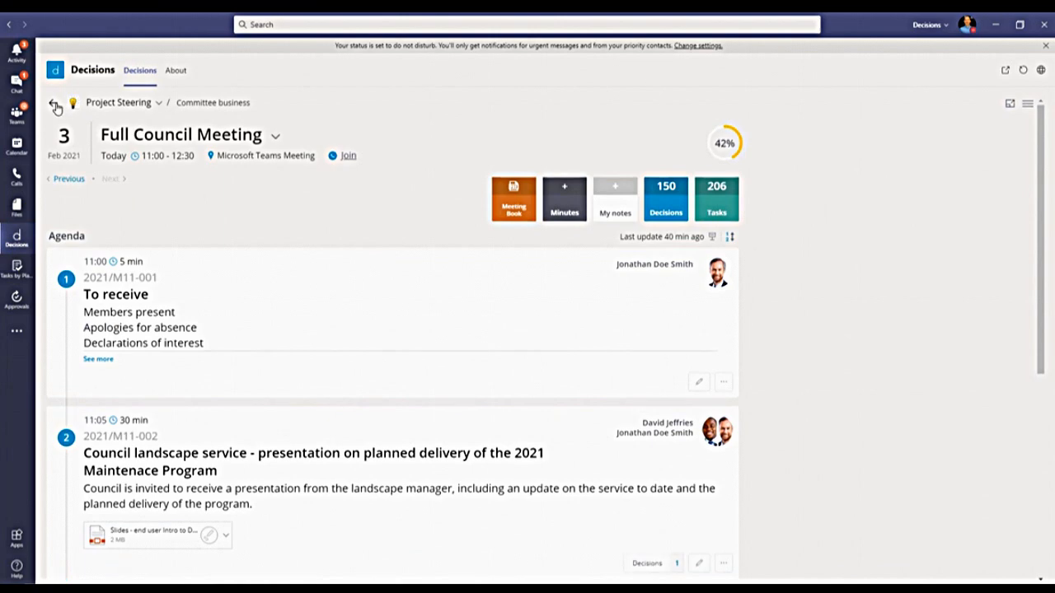
click(54, 105)
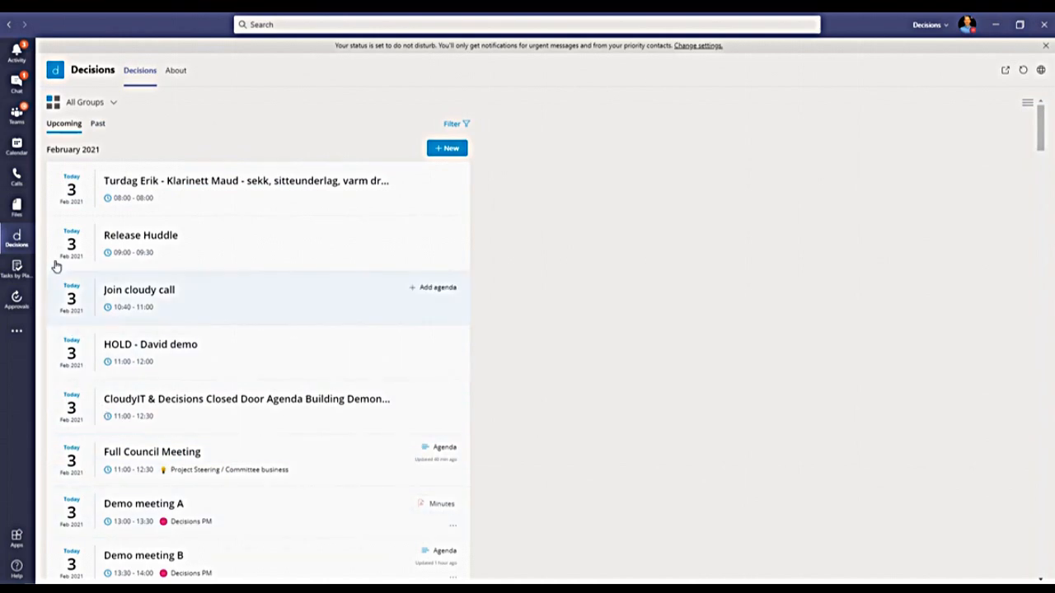
click(98, 126)
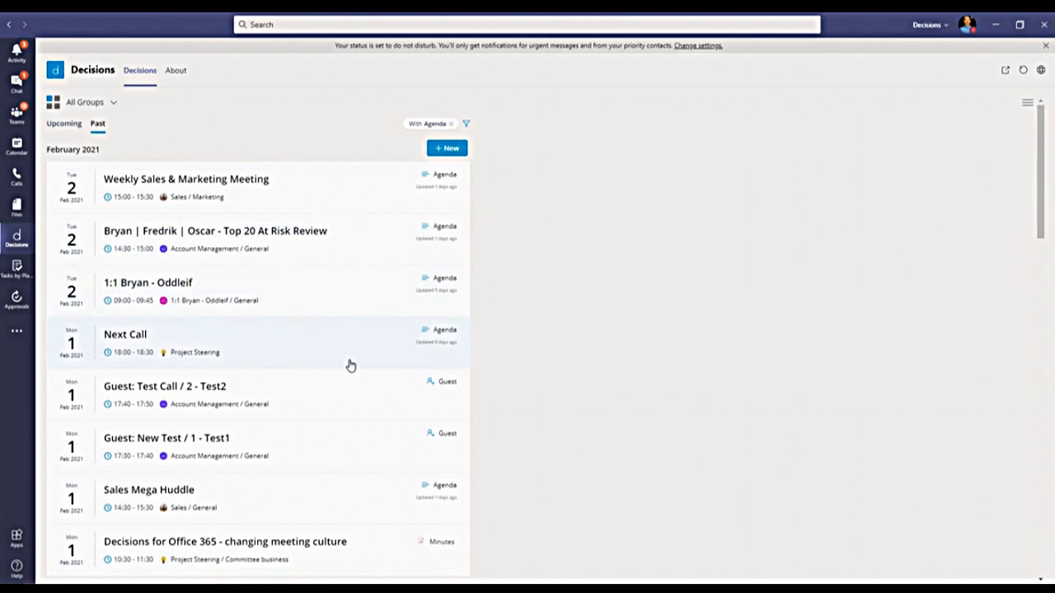
click(65, 126)
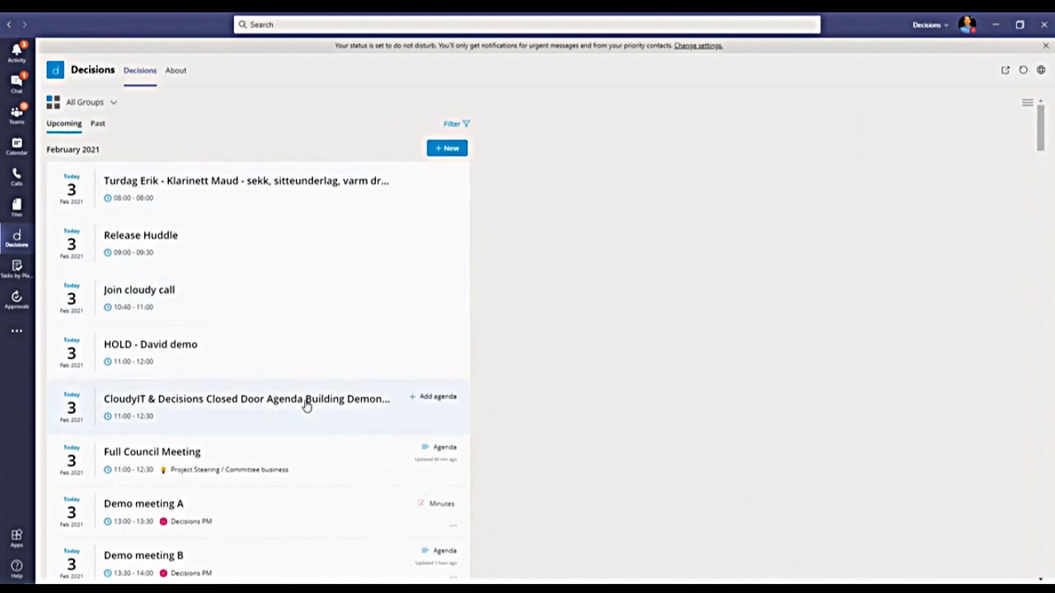
Open today's Full Council Meeting and review its agenda, expanding the full description of the first item, To receive.
click(281, 460)
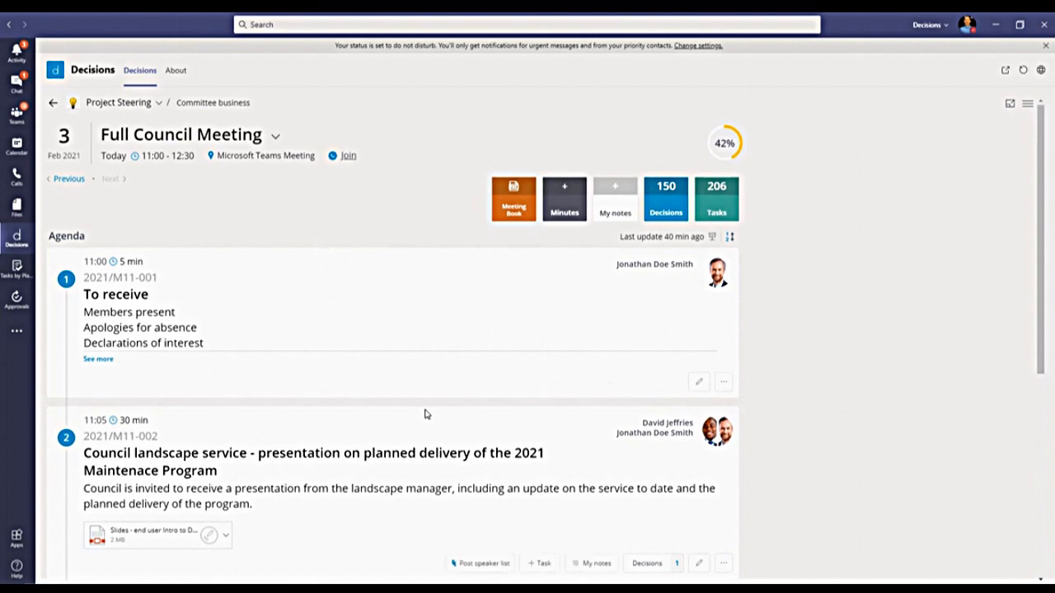
scroll(428, 416, down, 3)
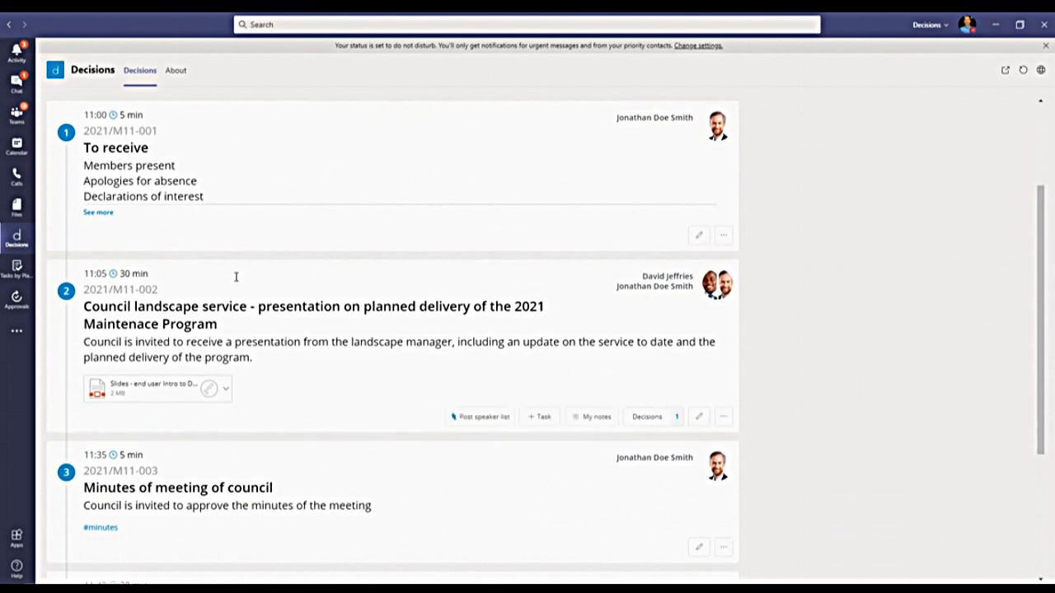
scroll(280, 210, up, 2)
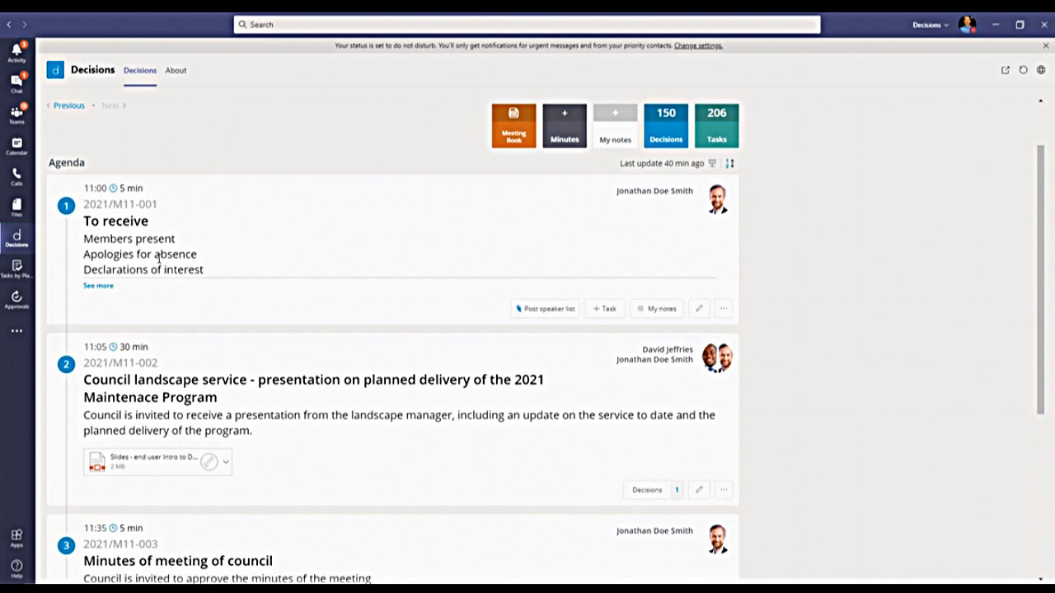
click(98, 286)
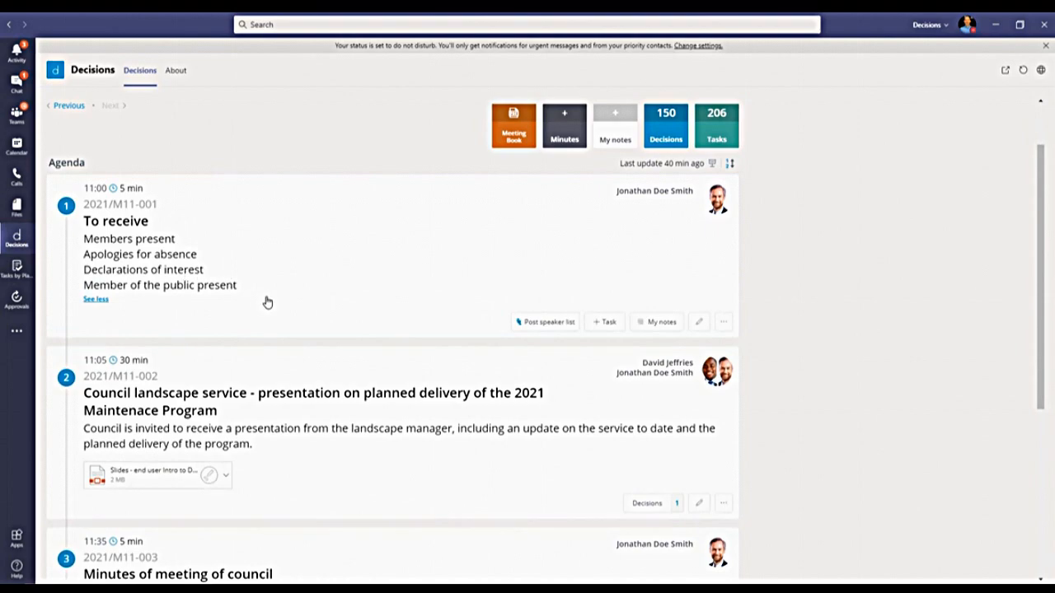
scroll(239, 354, down, 2)
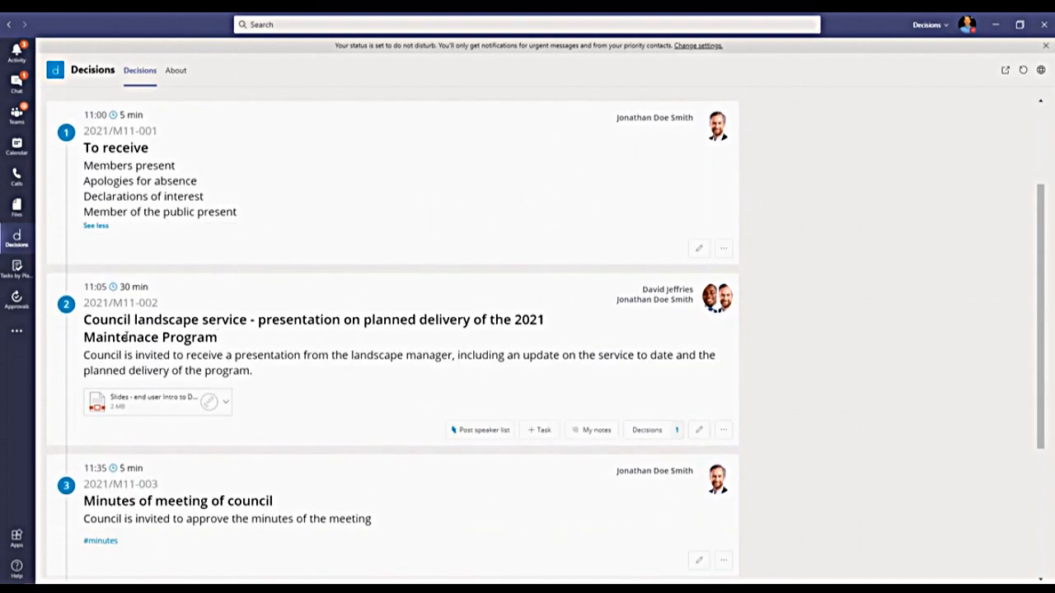
scroll(297, 365, down, 2)
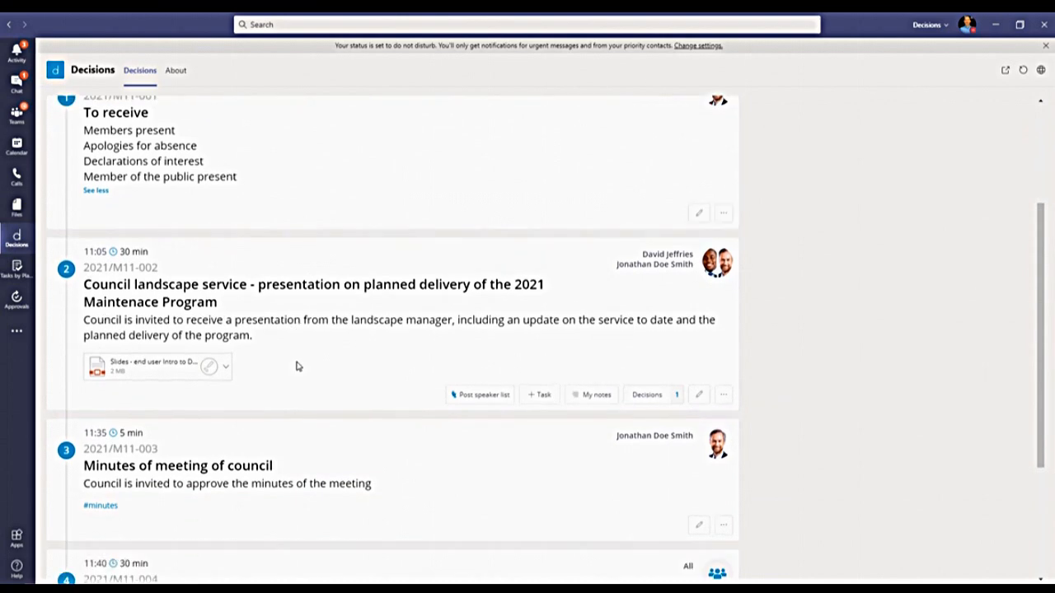
Add an agenda item titled "Roadway through town" between the second and third items, with the description "Review plans.".
mouse_move(403, 379)
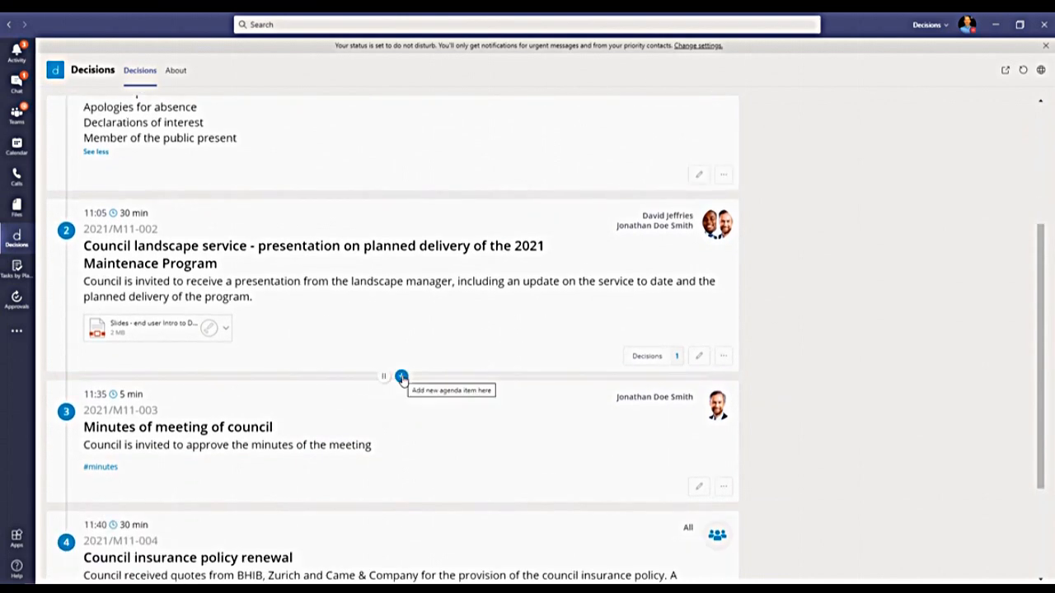
click(401, 377)
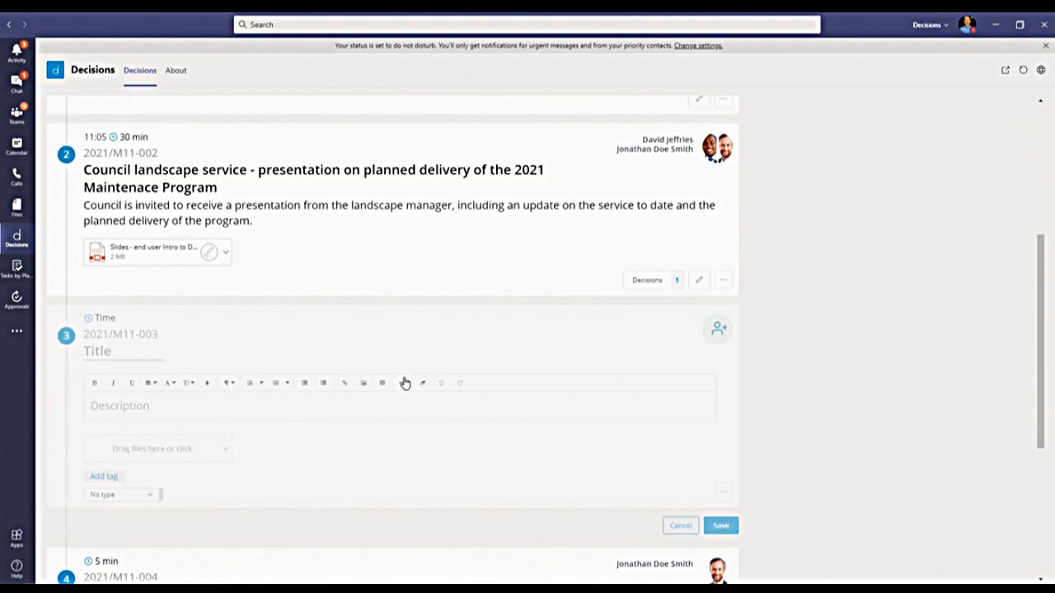
click(128, 346)
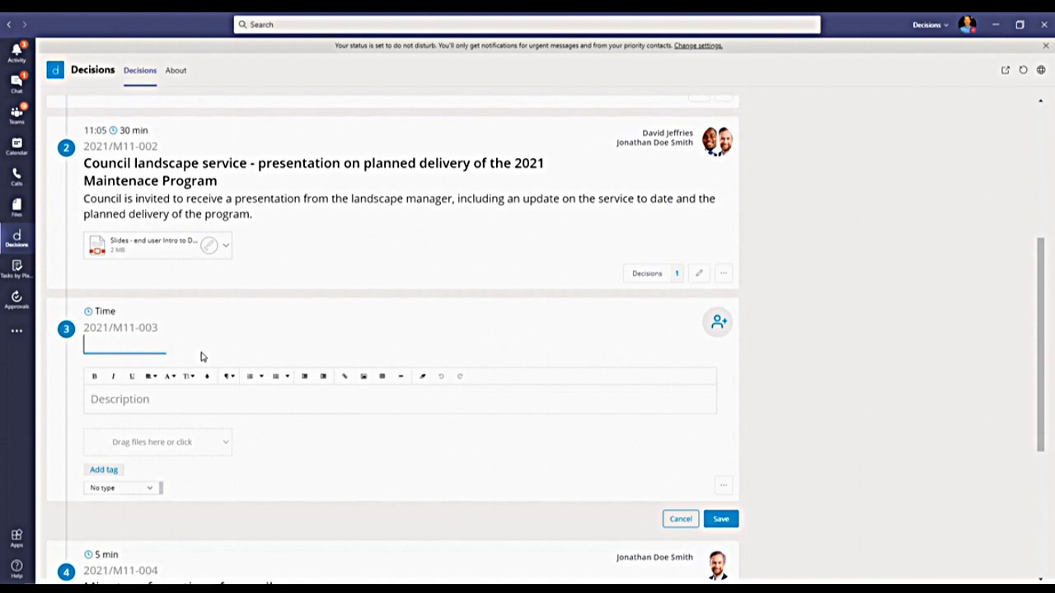
text(Roadway through )
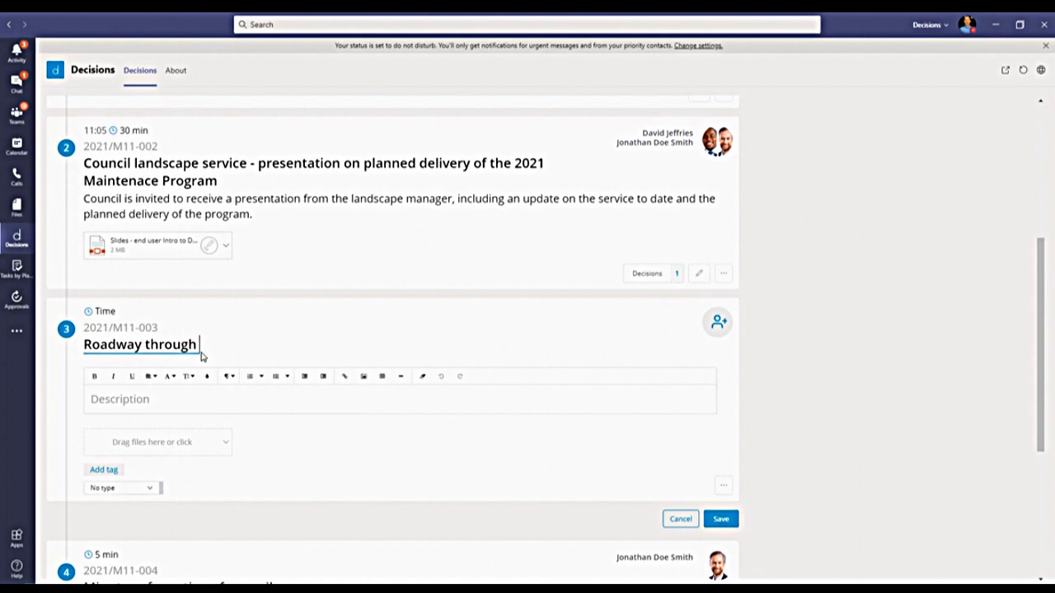
text(town)
key(BackSpace)
key(BackSpace)
key(BackSpace)
text(own)
click(200, 396)
text(Review plans.)
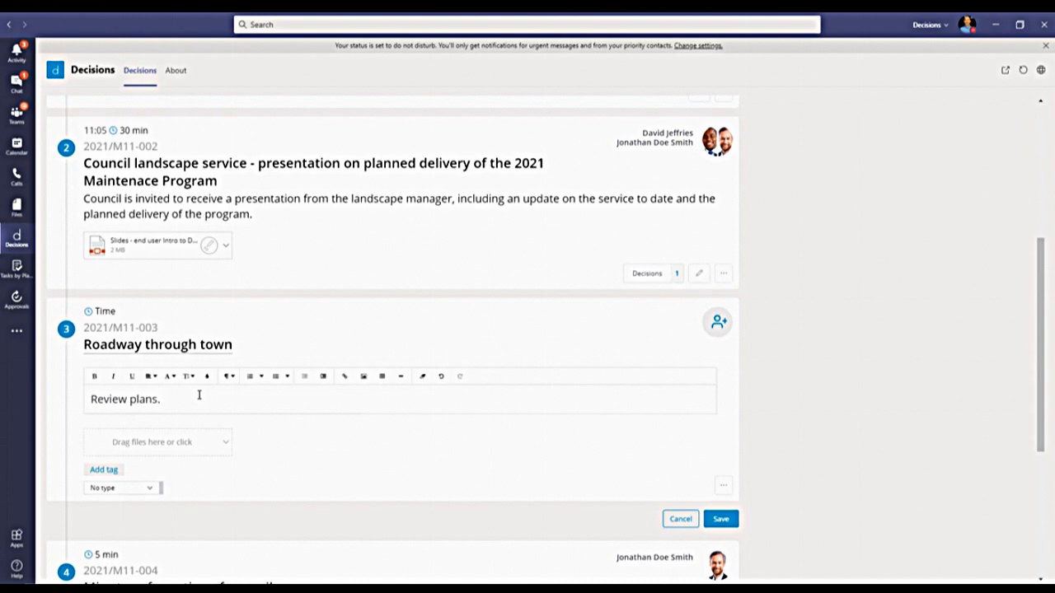
Attach the file Decisions roadmap.pdf from the Documents folder to the new agenda item.
click(725, 488)
click(692, 444)
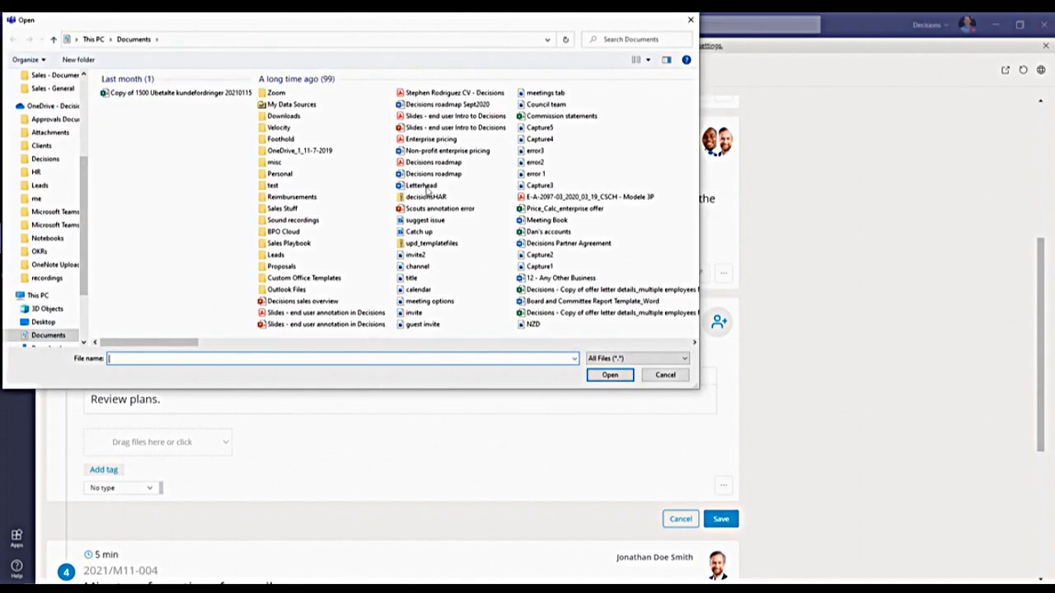
double_click(451, 180)
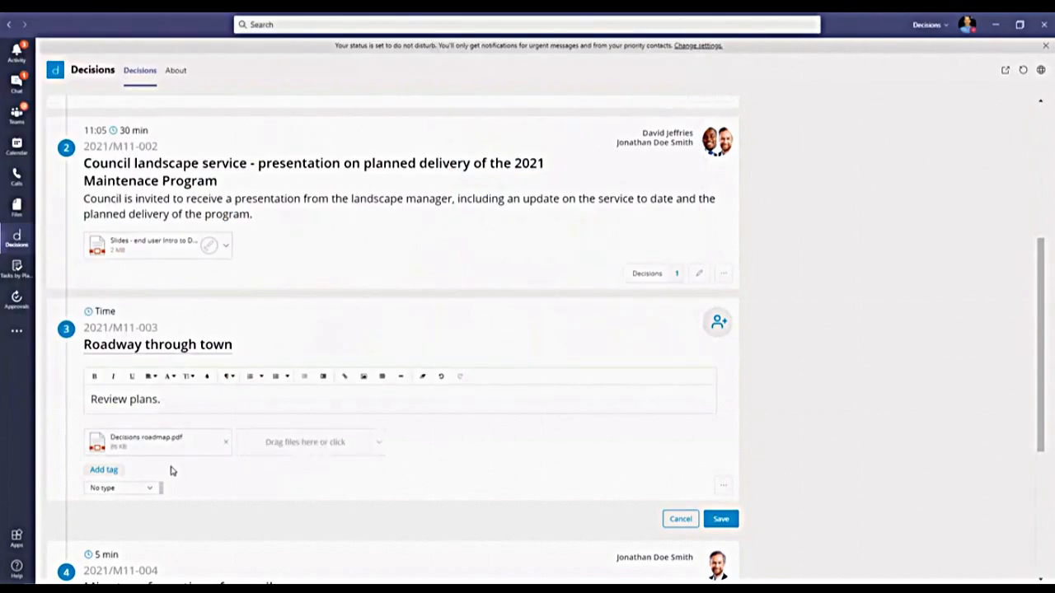
Assign the second listed attendee as presenter of the Roadway through town item.
click(722, 330)
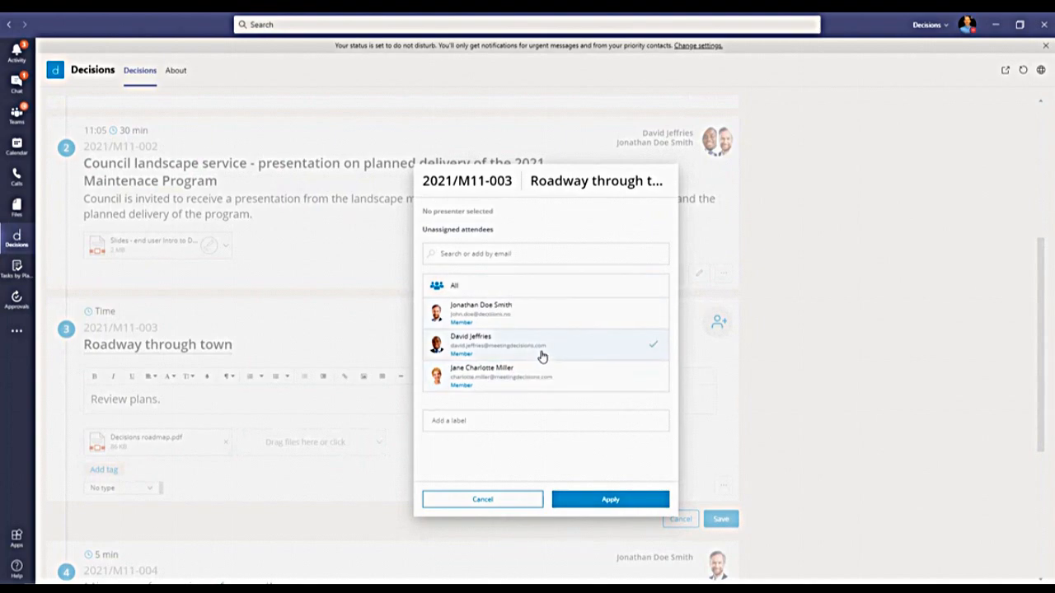
click(651, 353)
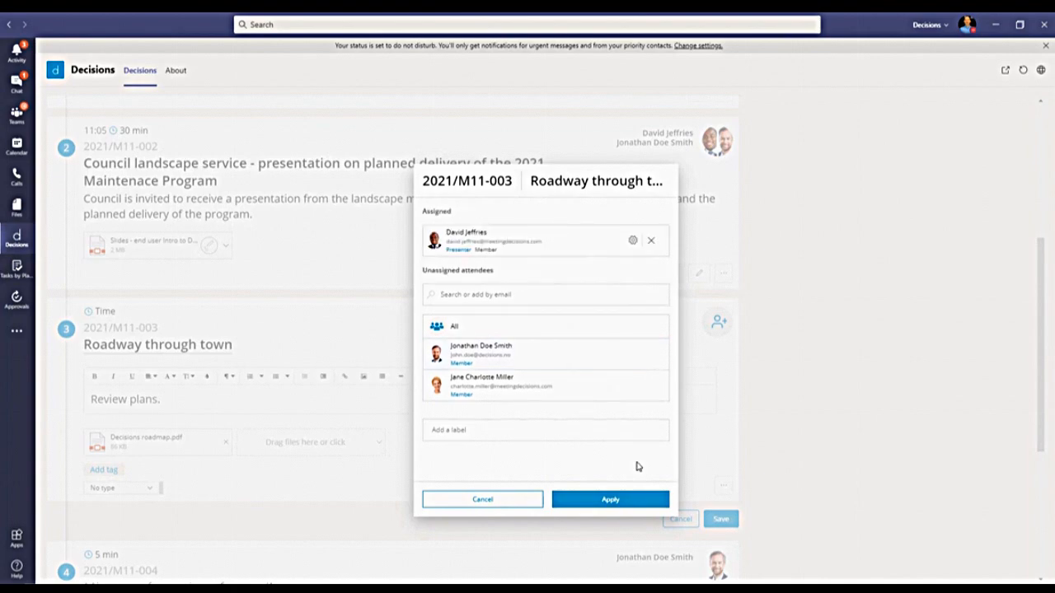
click(614, 500)
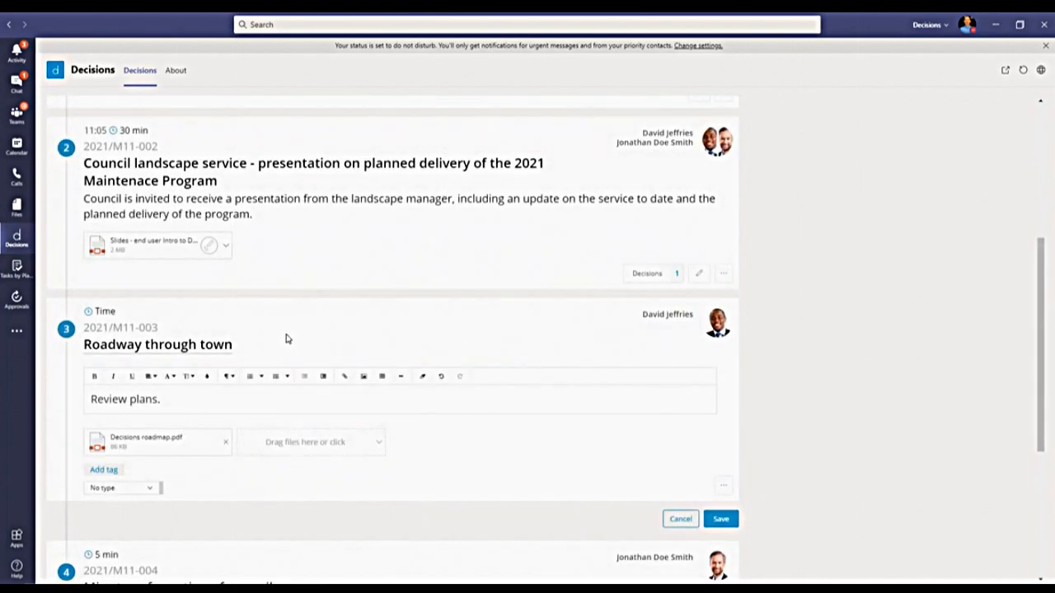
Set the Roadway through town item's duration to 15 min and save the item.
click(106, 312)
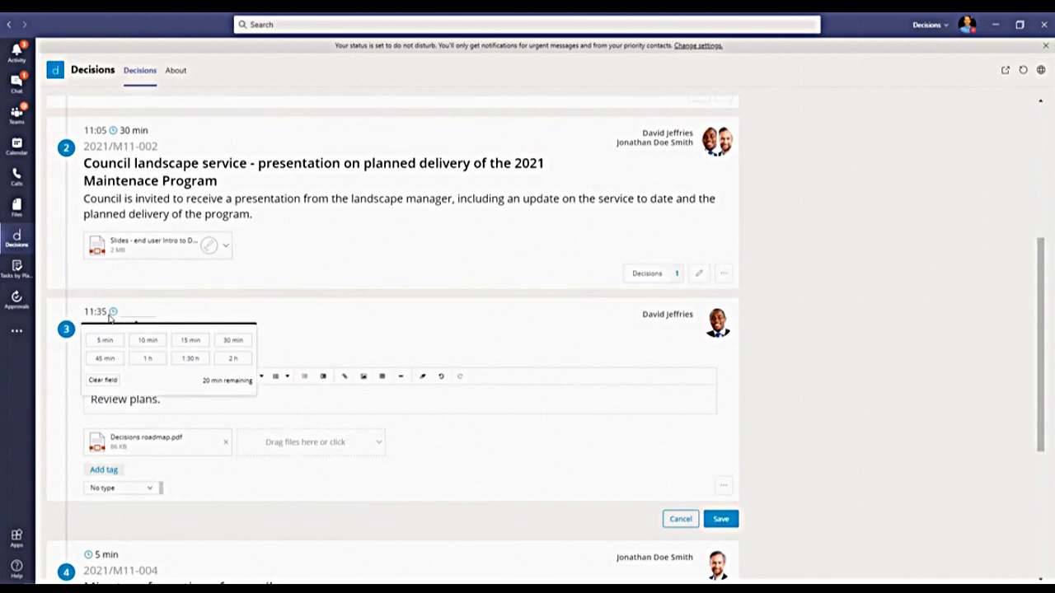
click(190, 341)
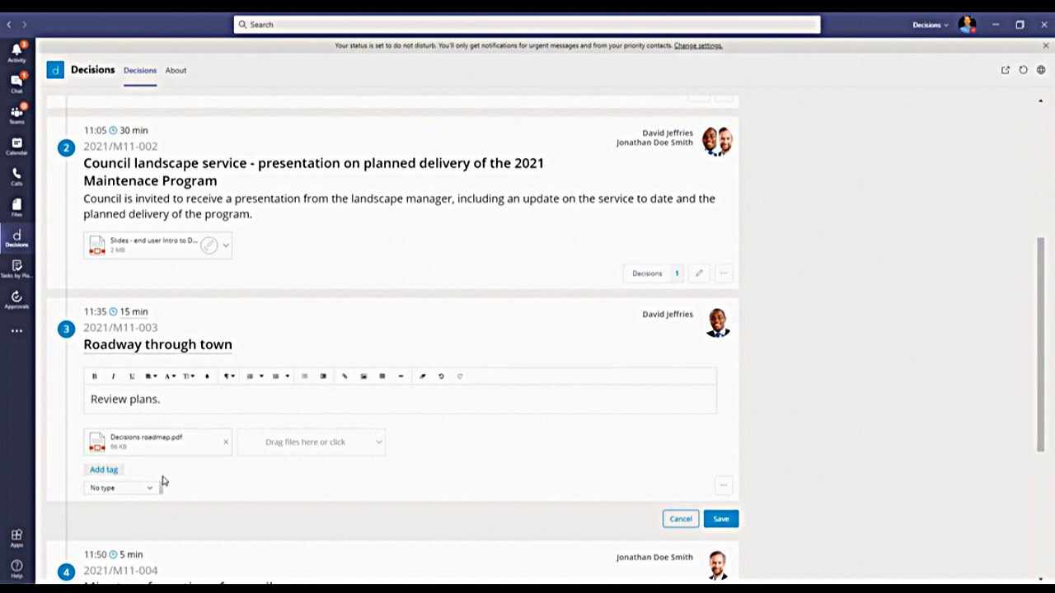
click(720, 520)
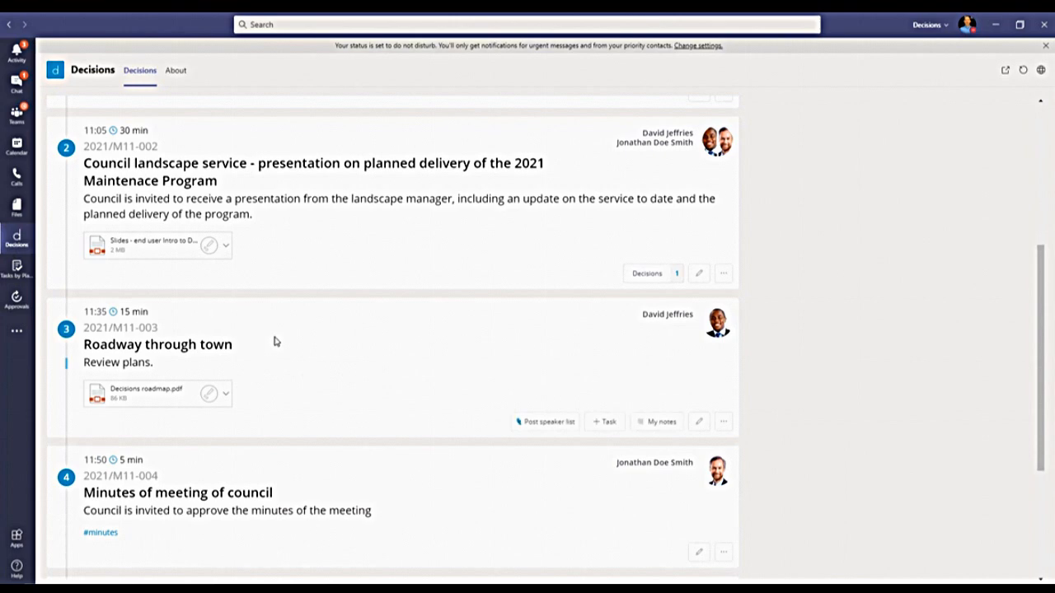
Notify attendees with an agenda status update by email and in the Committee business channel, including the agenda summary and the Suggest option.
scroll(836, 410, up, 5)
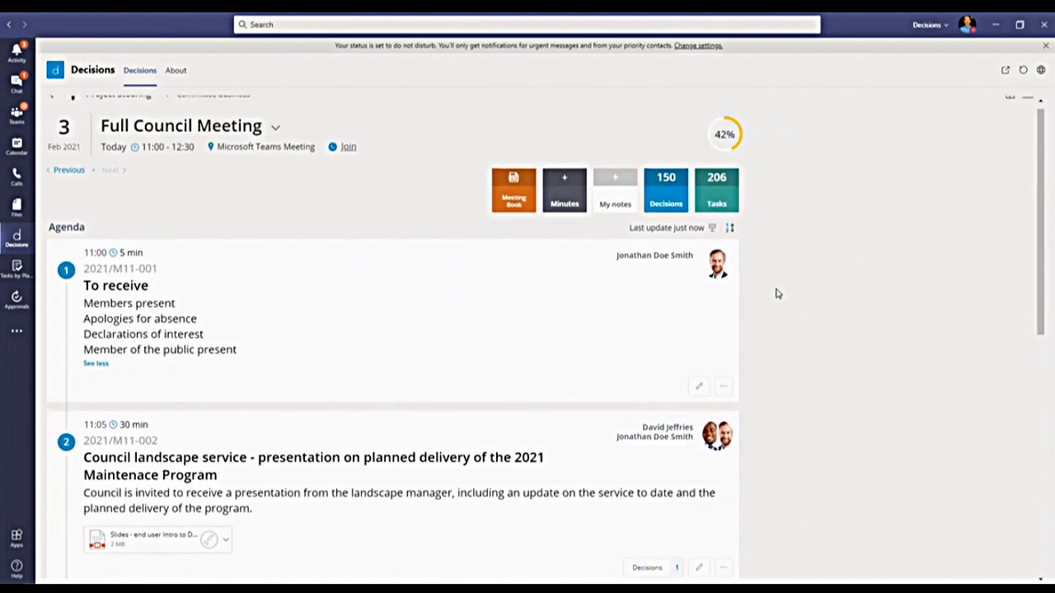
scroll(775, 280, up, 1)
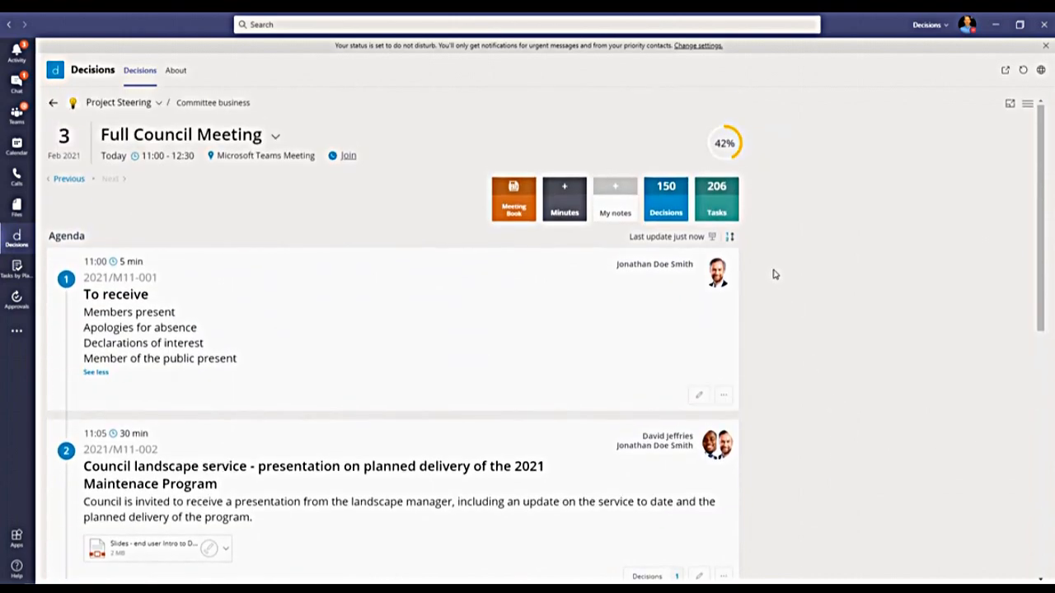
click(1028, 104)
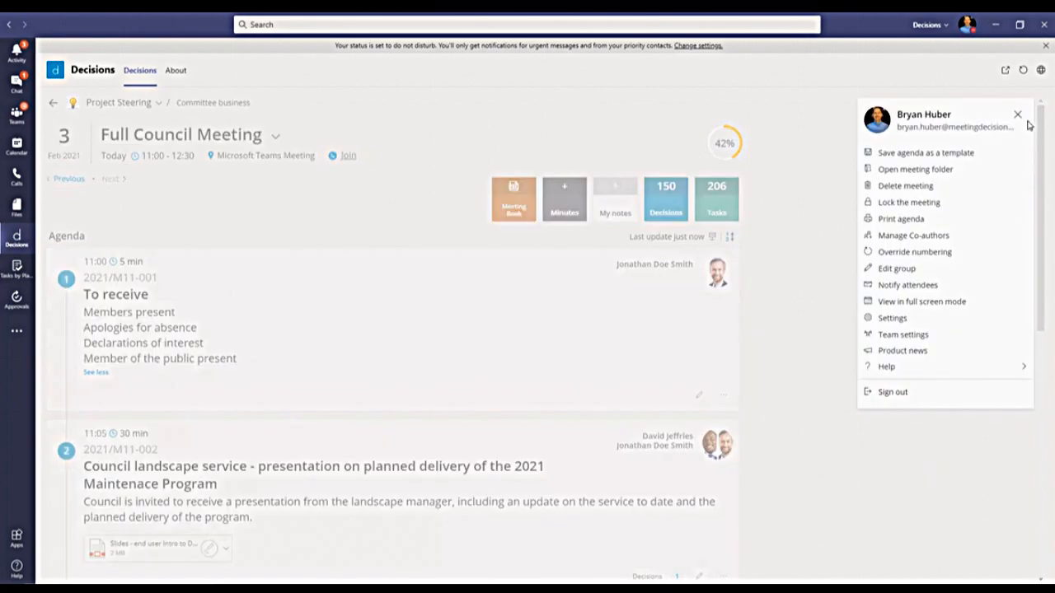
click(904, 286)
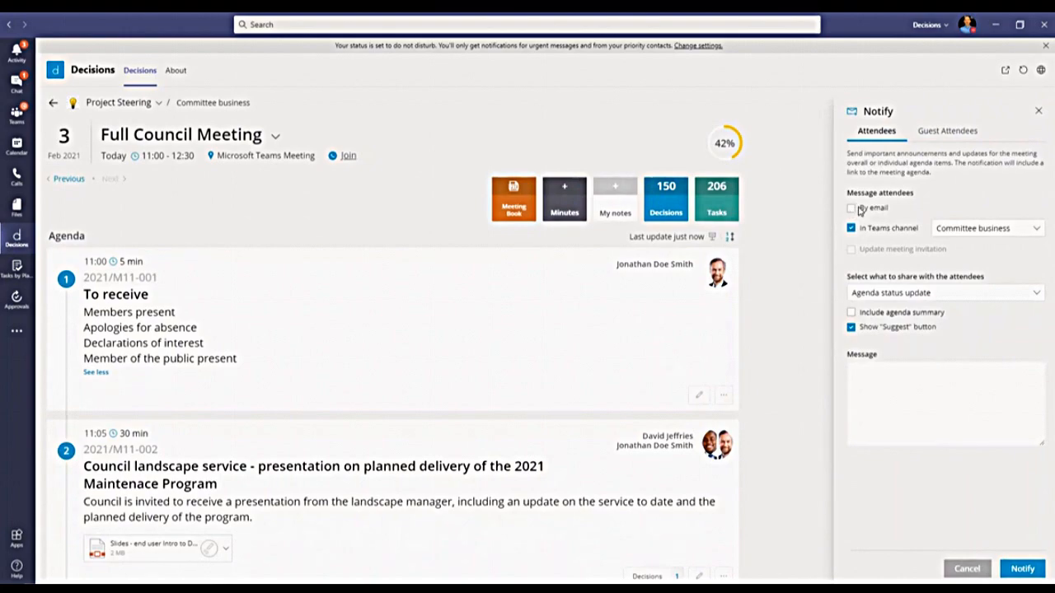
click(852, 209)
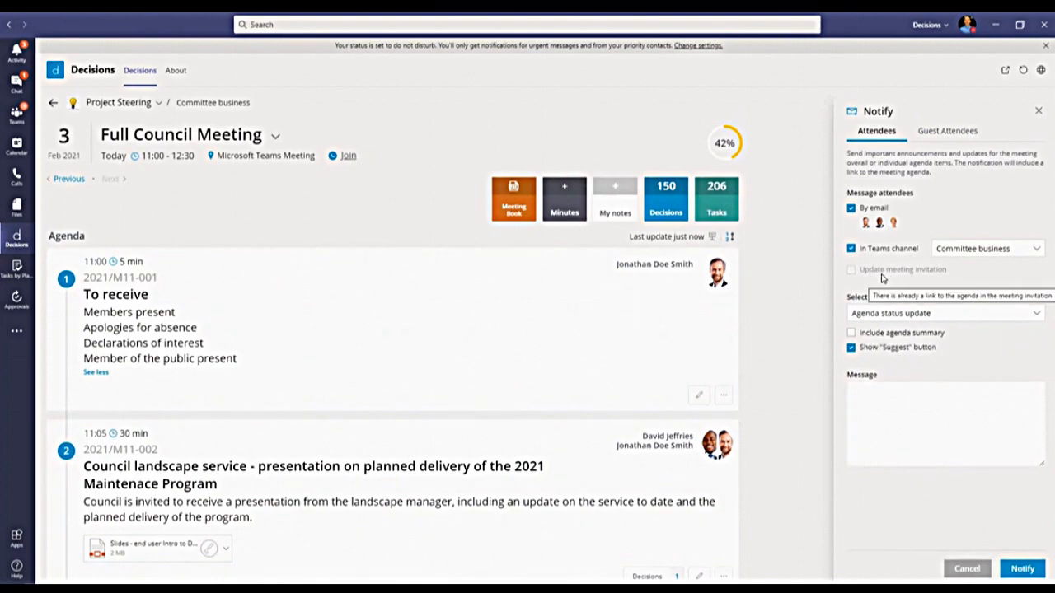
mouse_move(863, 272)
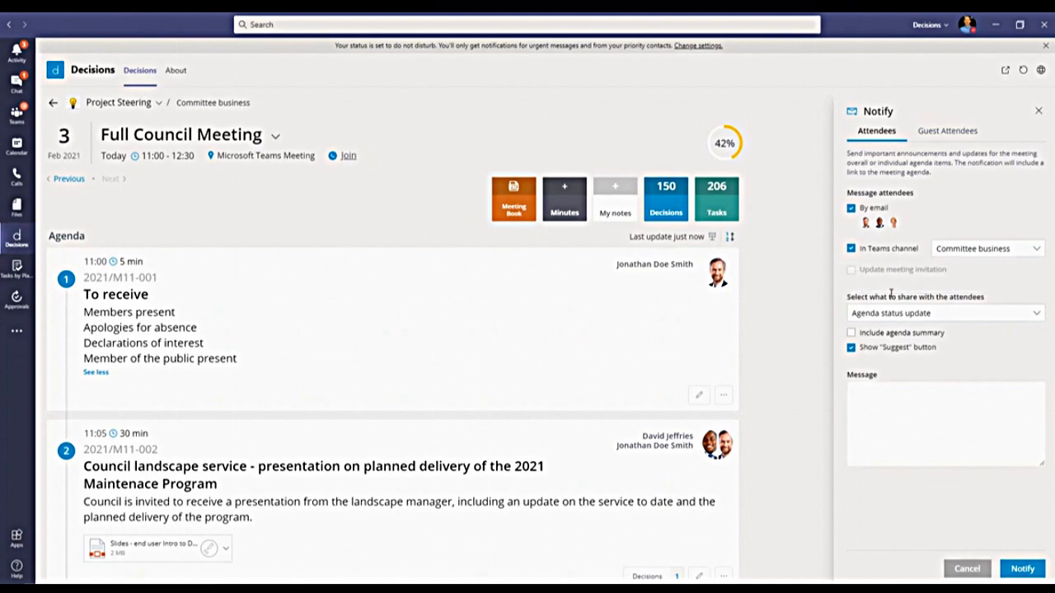
click(852, 334)
click(850, 347)
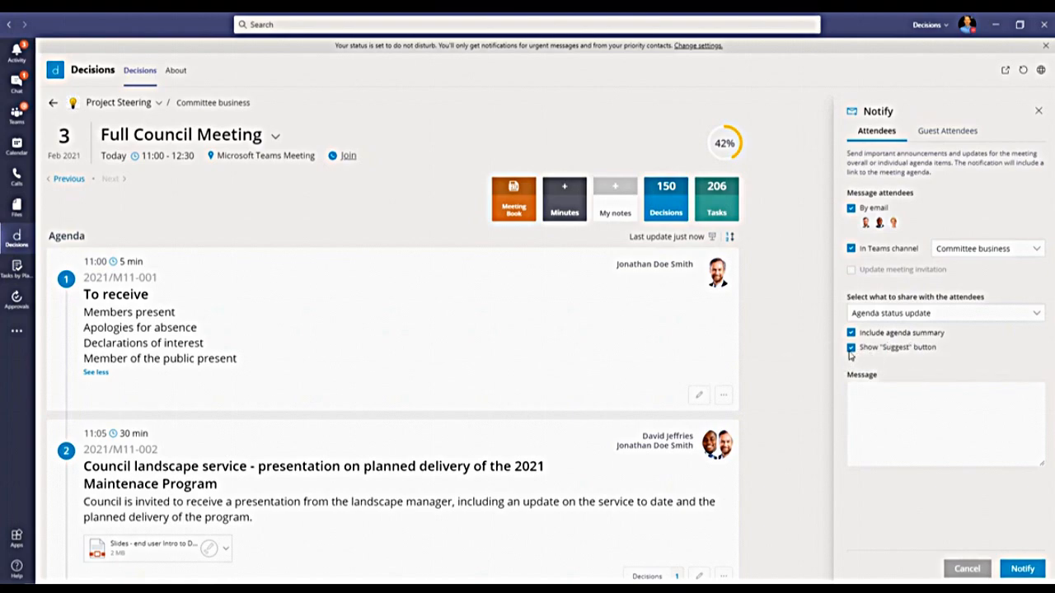
click(1026, 571)
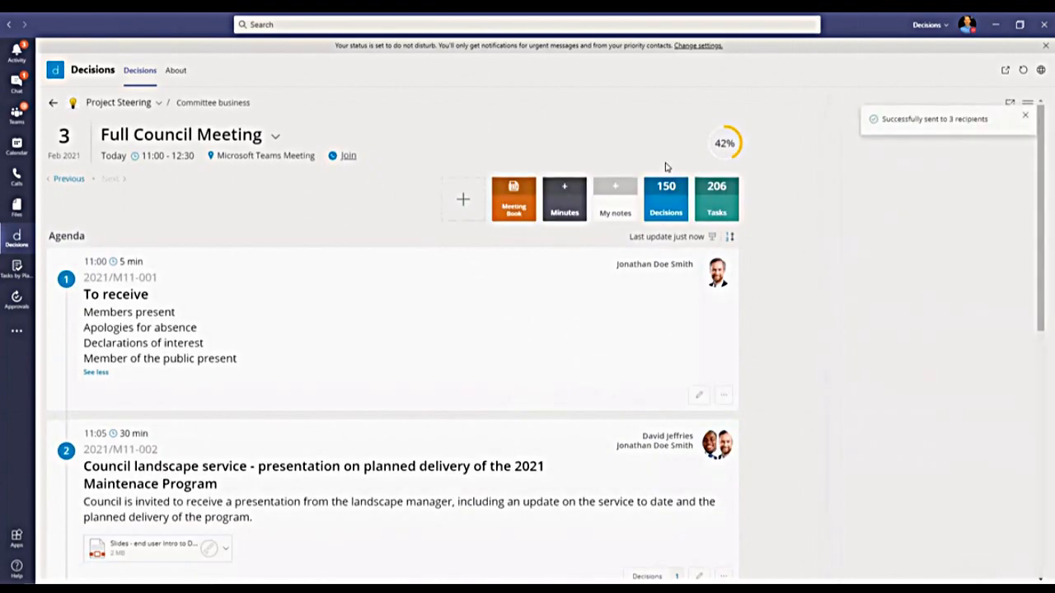
Check the Full Council Meeting agenda update in the Committee business channel's posts and return to the meeting agenda.
click(1025, 115)
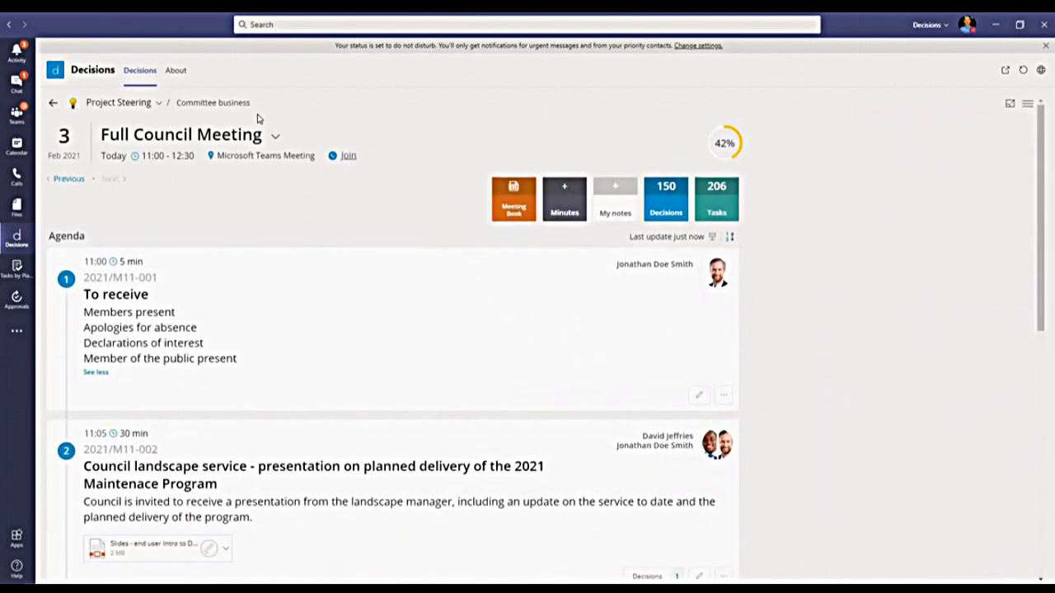
click(18, 116)
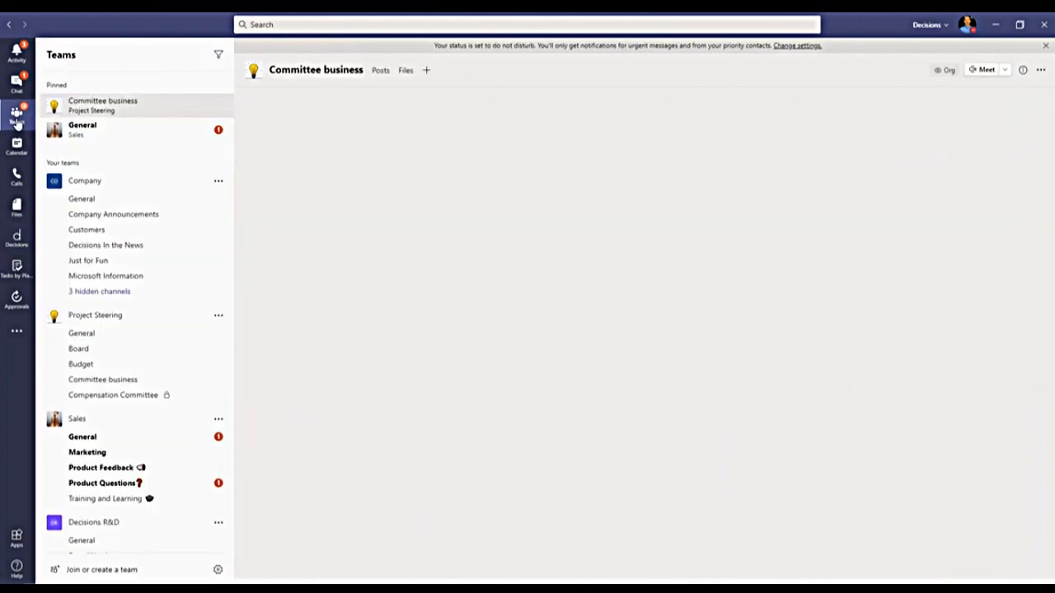
click(389, 74)
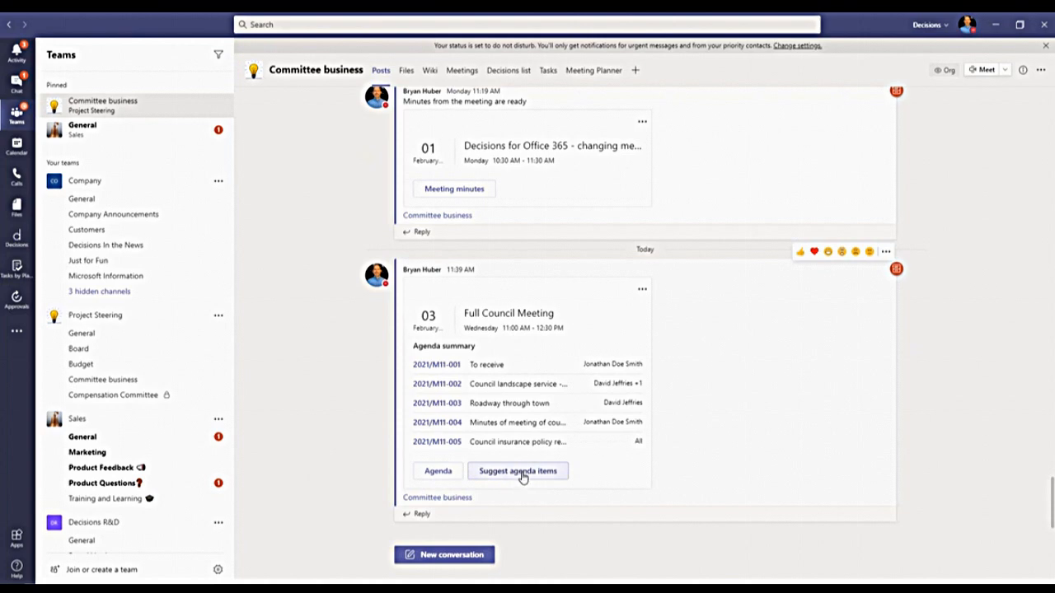
click(17, 240)
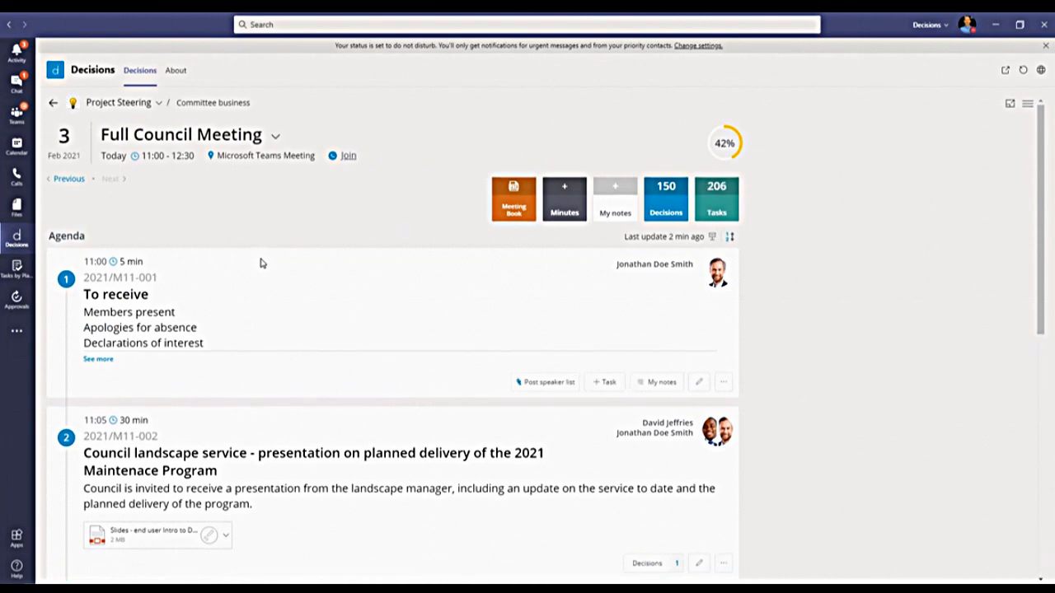
Open the original Meeting Book of the Full Council Meeting and maximize its window.
scroll(297, 311, down, 1)
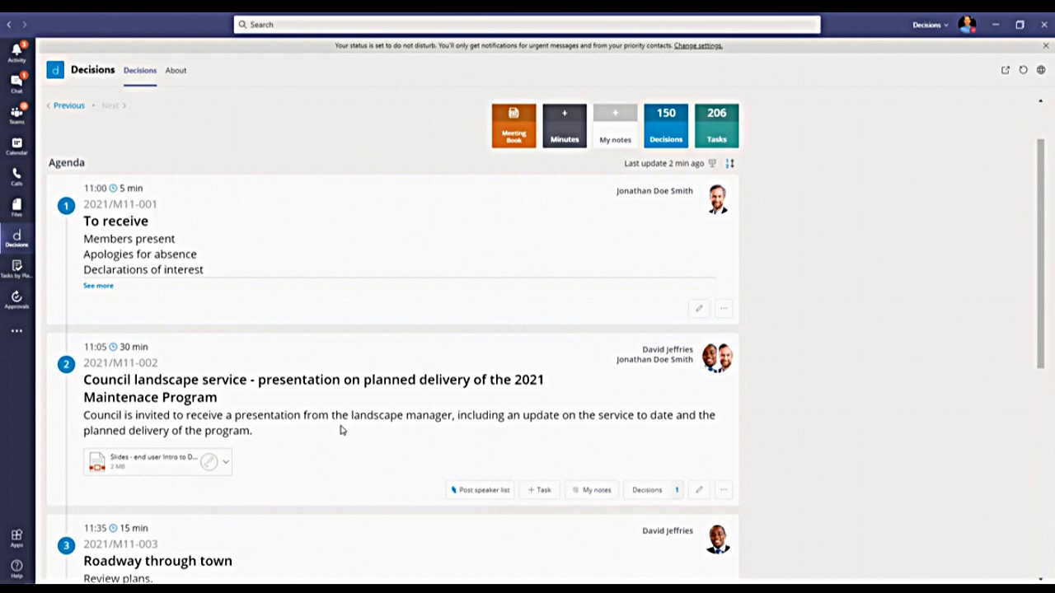
scroll(336, 415, down, 1)
scroll(336, 412, up, 1)
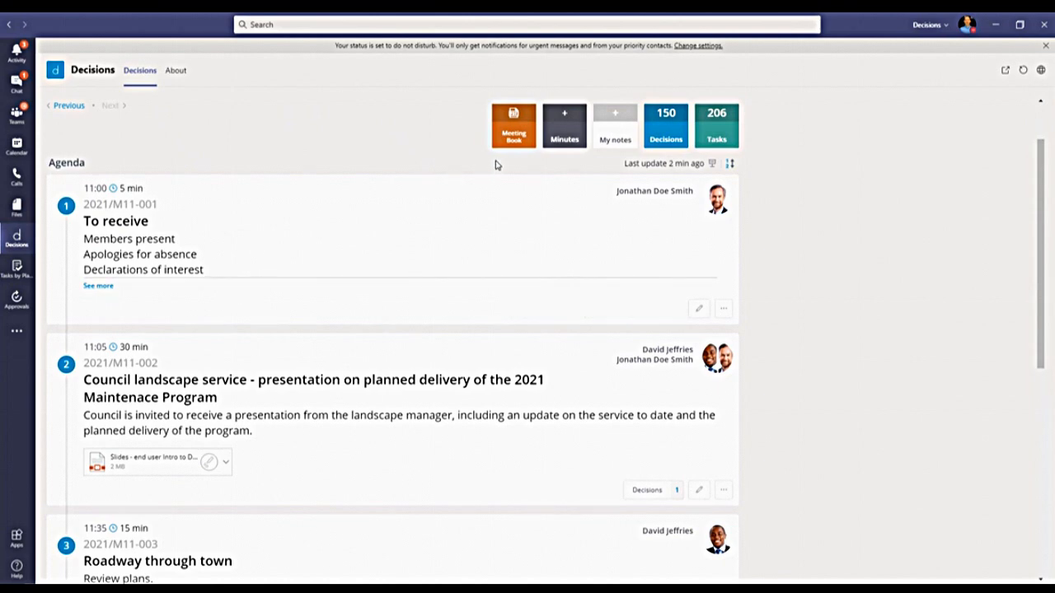
mouse_move(518, 145)
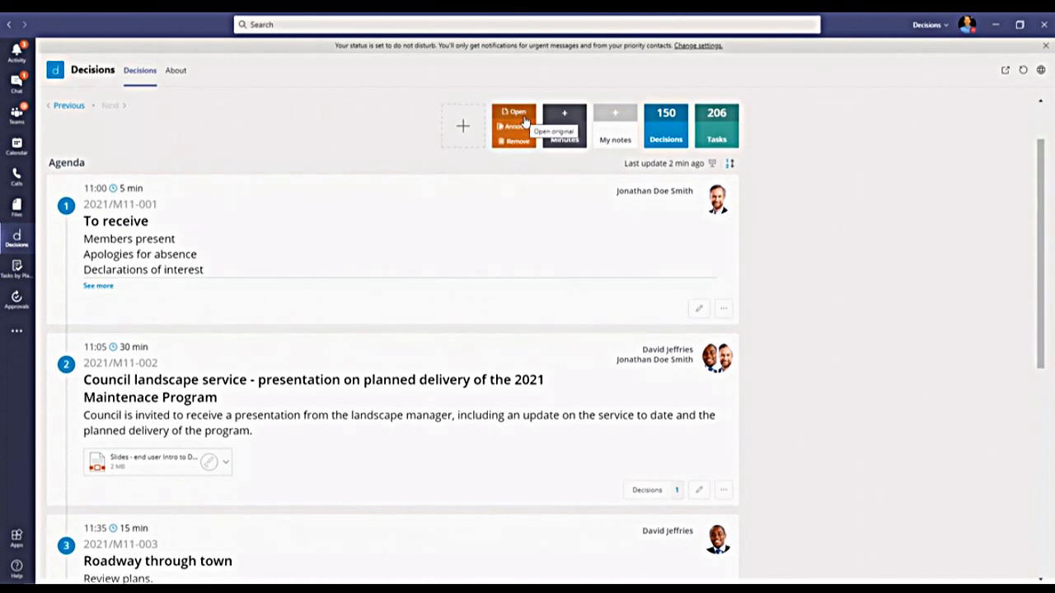
click(524, 119)
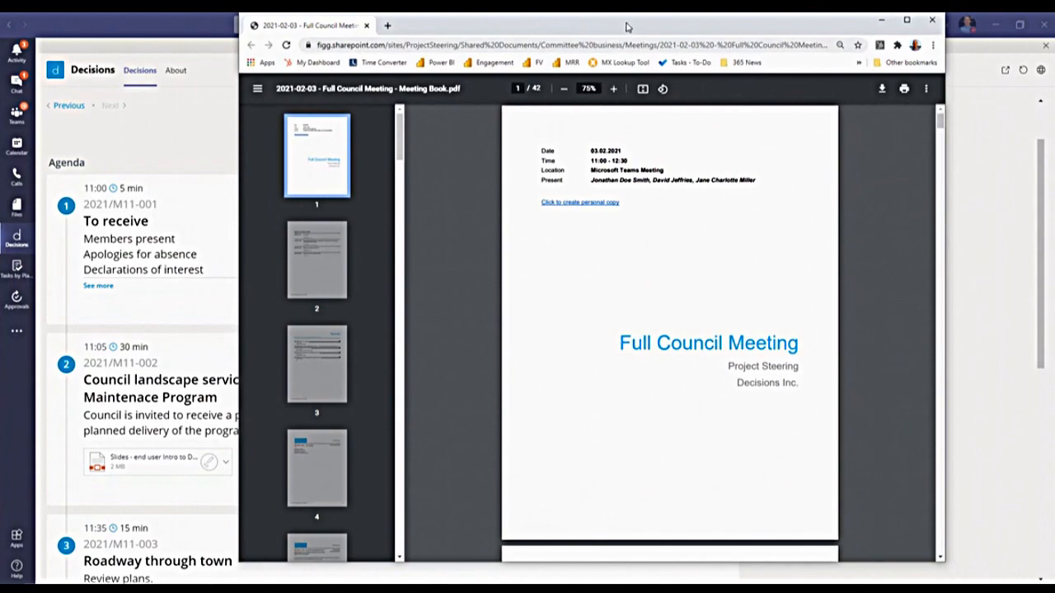
double_click(626, 28)
Review the Meeting Book's agenda overview pages and the pages for items 2021/M11-001 and 2021/M11-002.
click(57, 256)
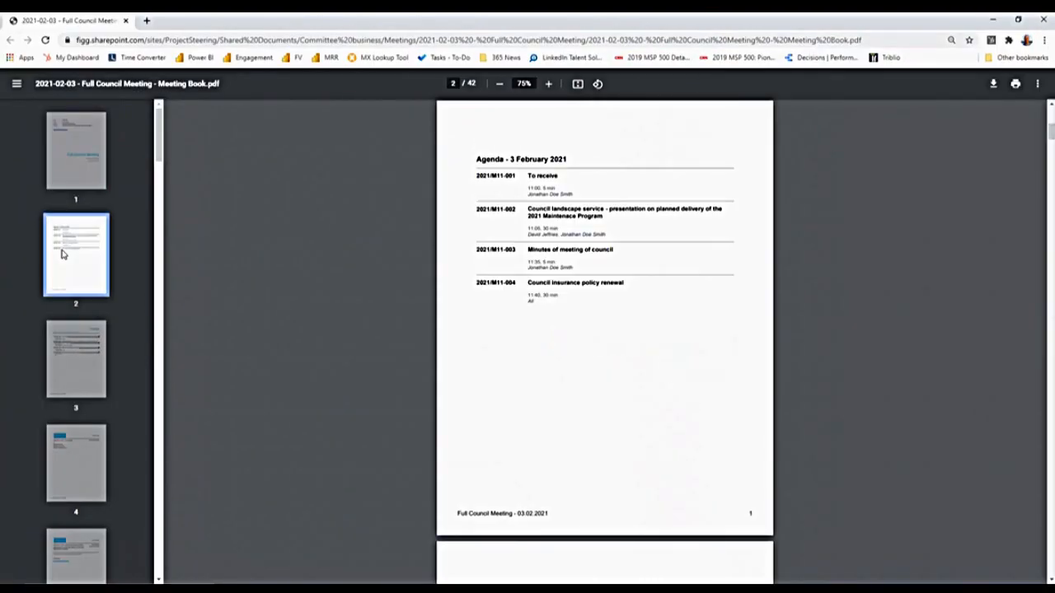
click(77, 353)
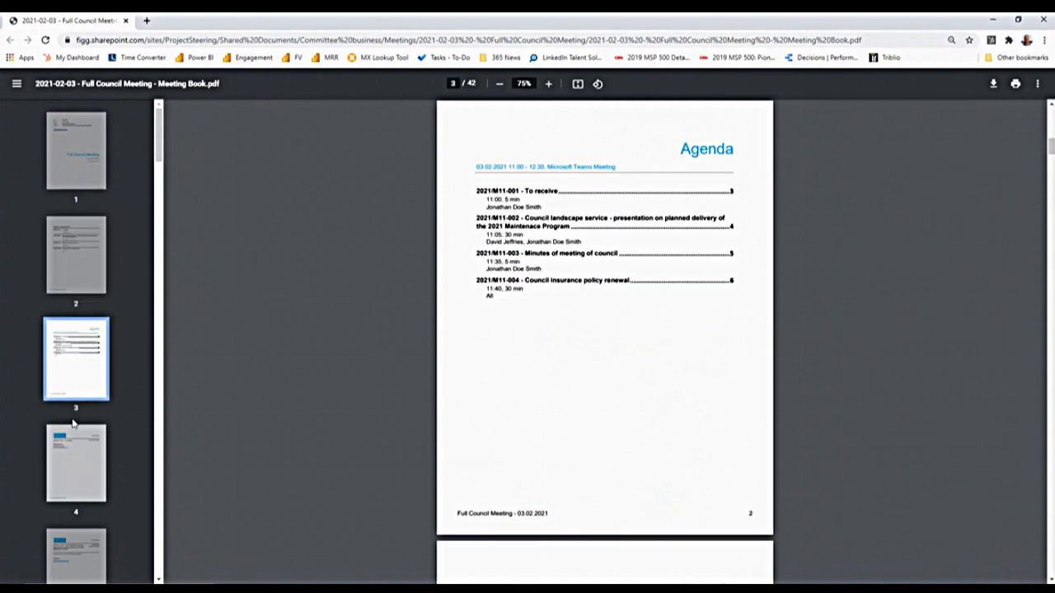
click(77, 269)
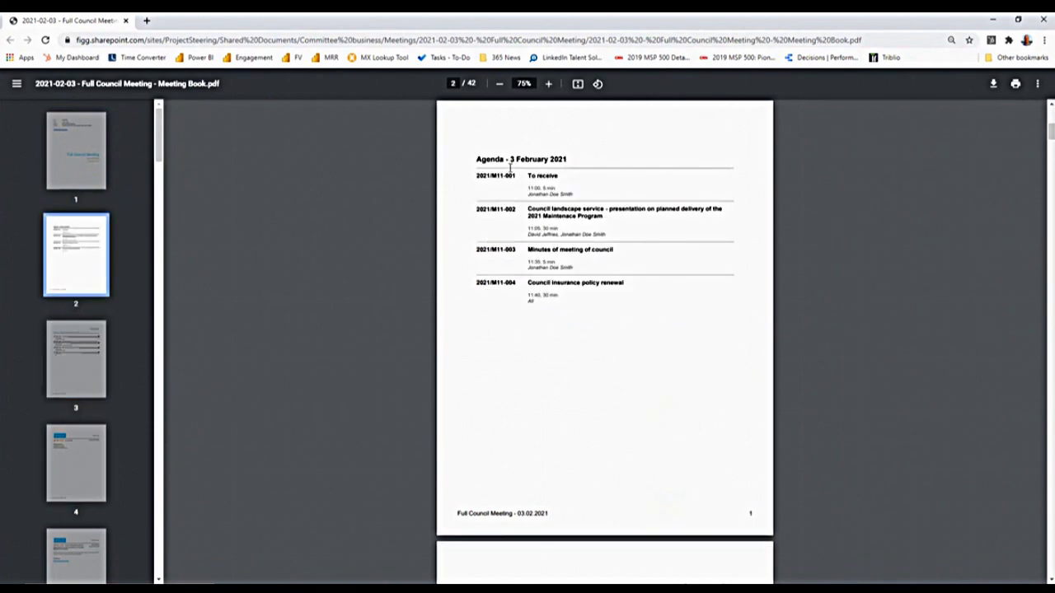
click(78, 342)
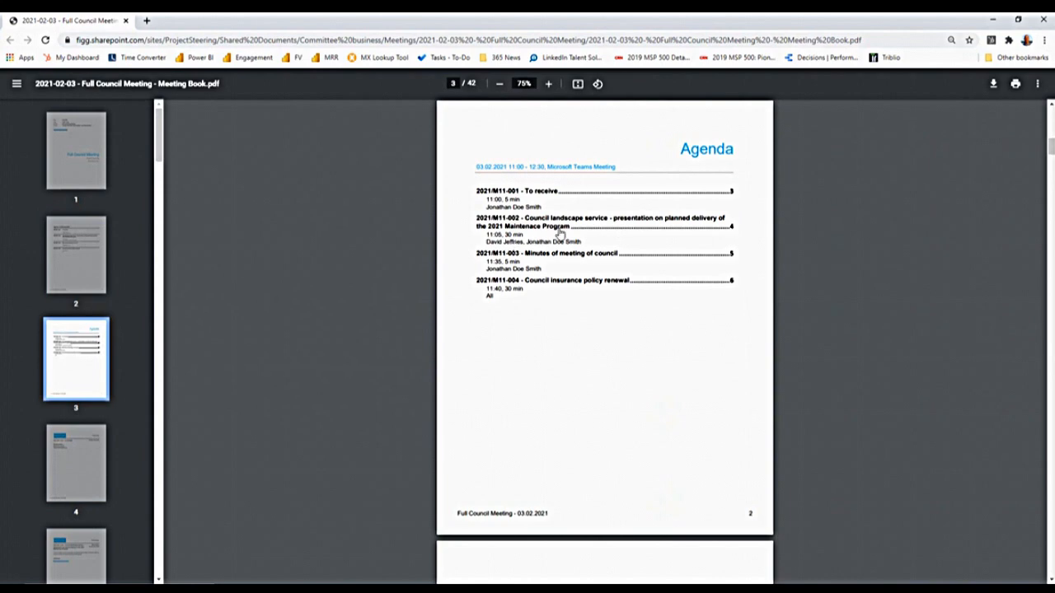
click(74, 437)
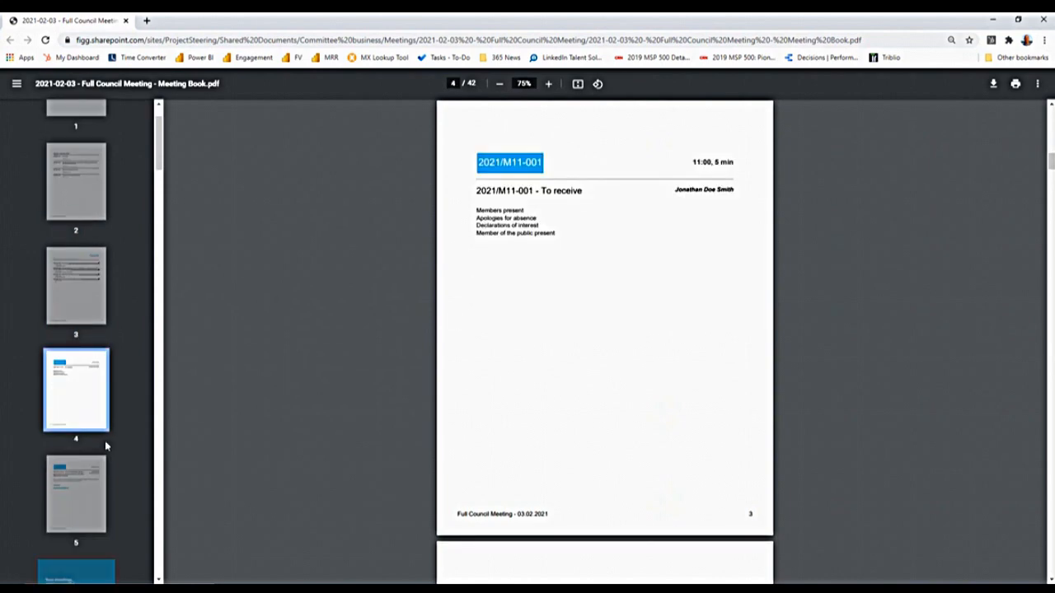
click(70, 437)
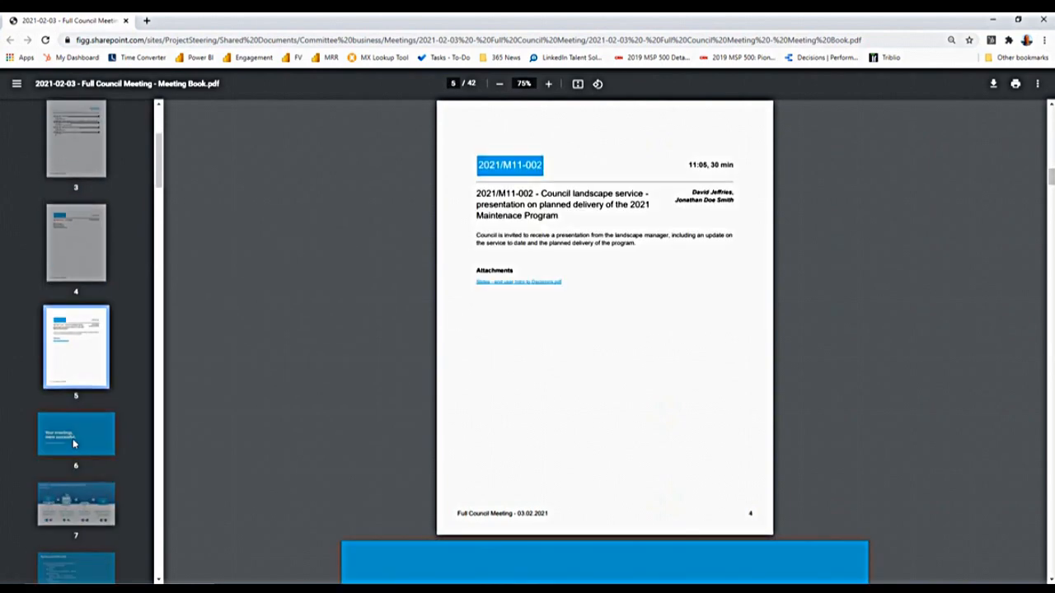
Look through the attached slides and following agenda item pages in the Meeting Book, and minimize the browser to return to the agenda.
click(75, 435)
scroll(573, 325, down, 9)
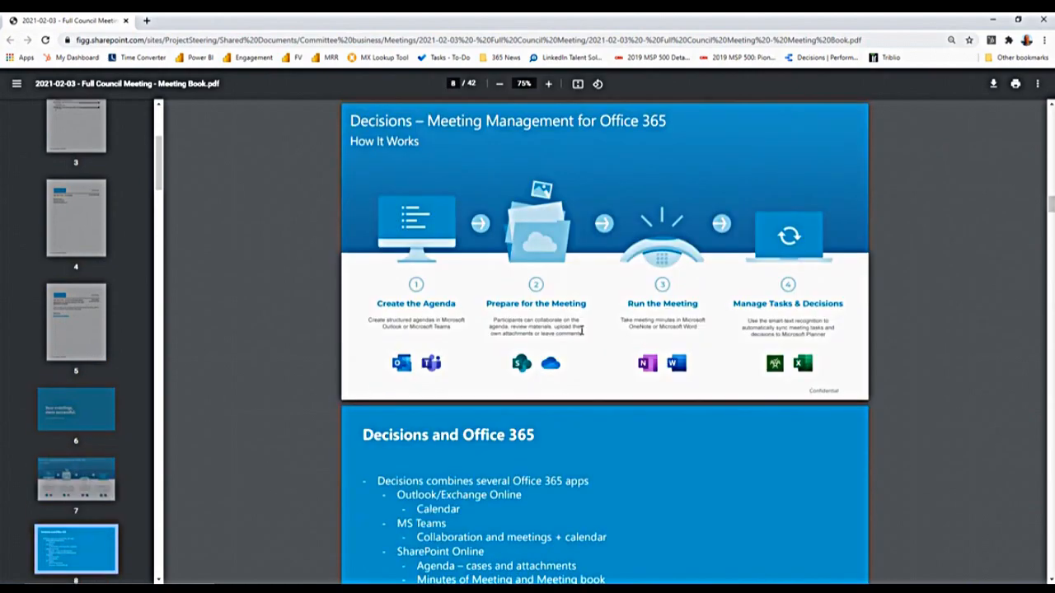
scroll(582, 333, down, 6)
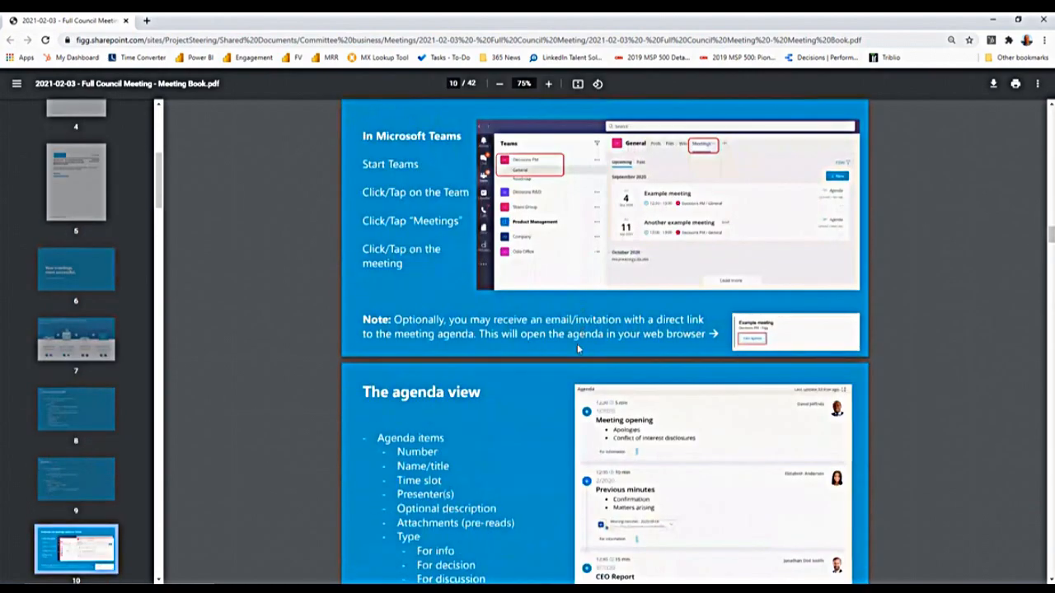
scroll(576, 347, down, 15)
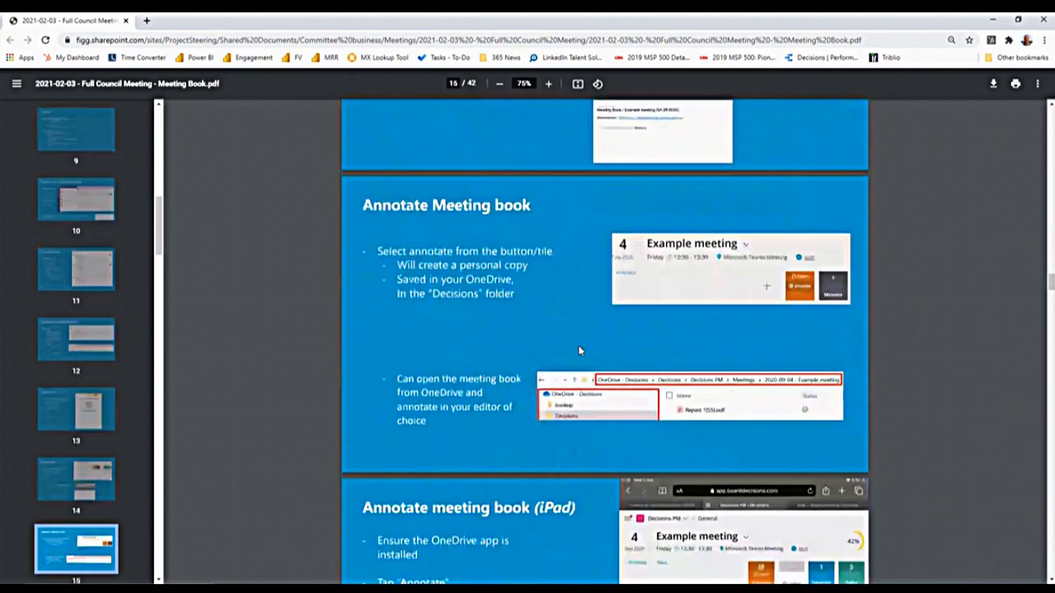
scroll(579, 351, down, 12)
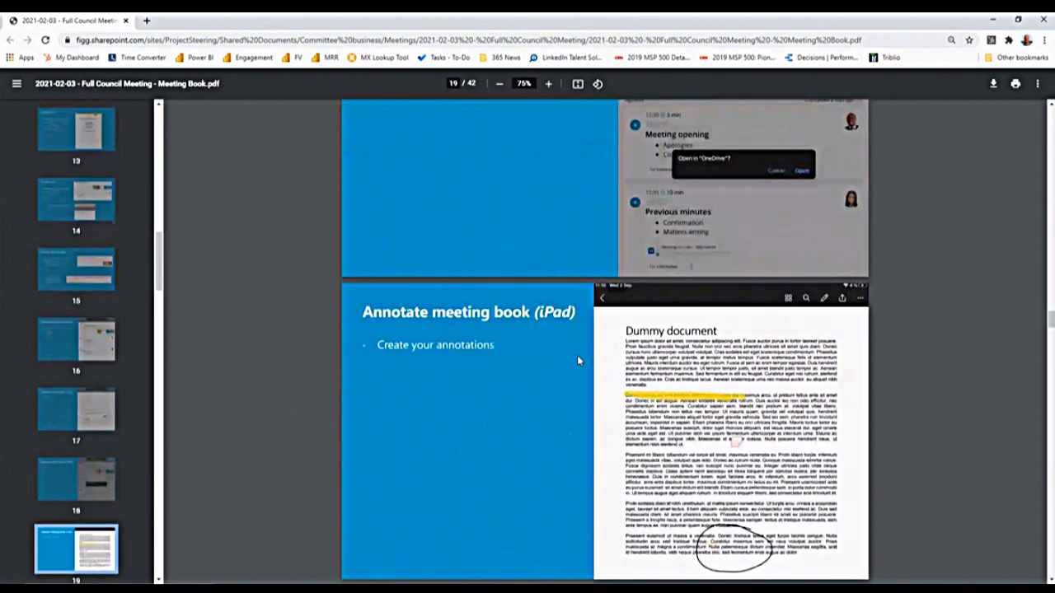
scroll(577, 360, down, 20)
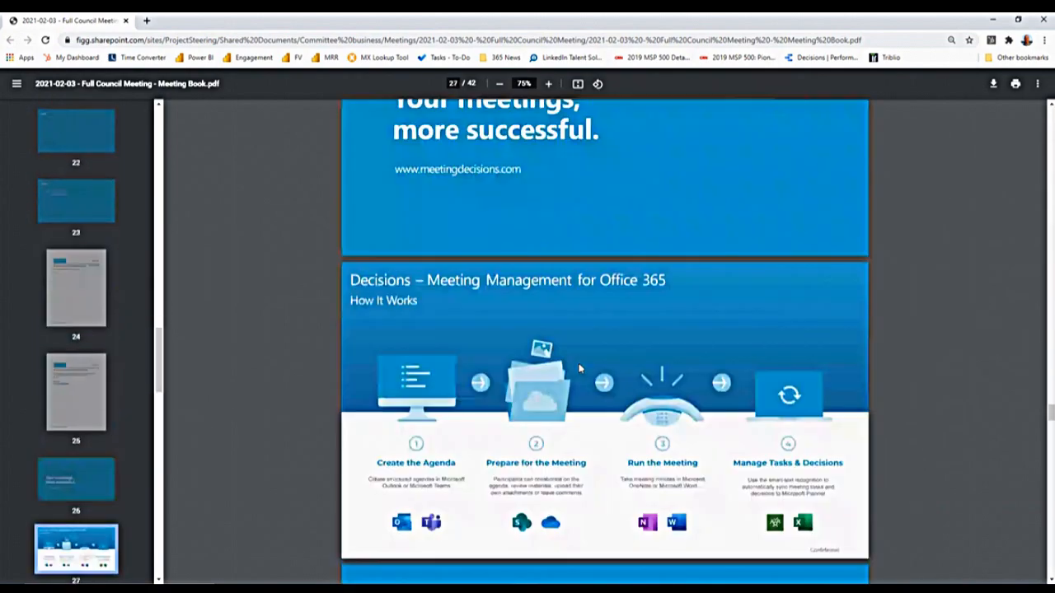
scroll(579, 368, down, 2)
scroll(522, 335, up, 1)
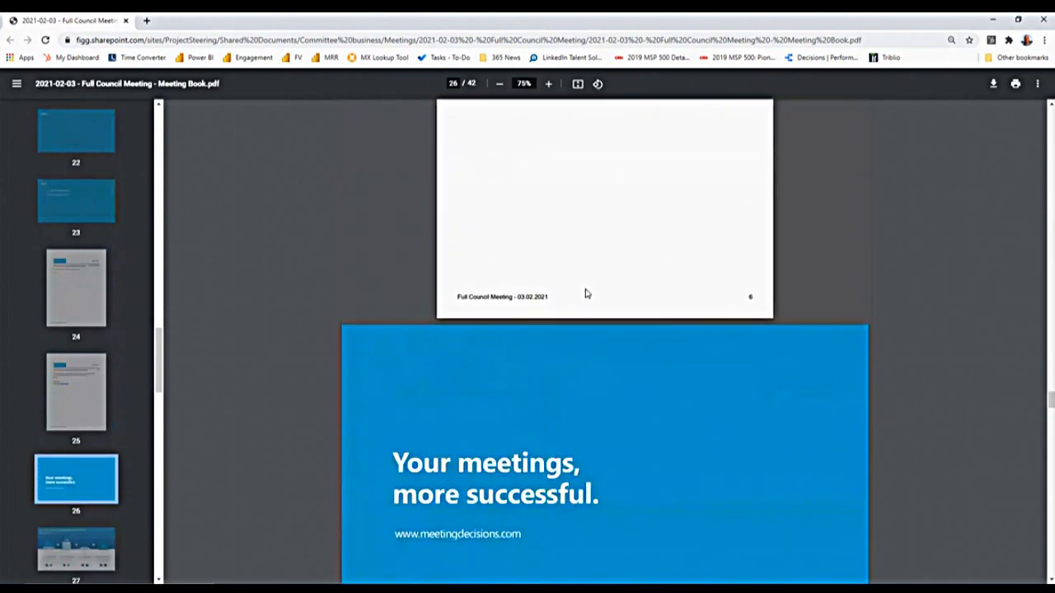
scroll(592, 309, down, 5)
scroll(585, 324, down, 5)
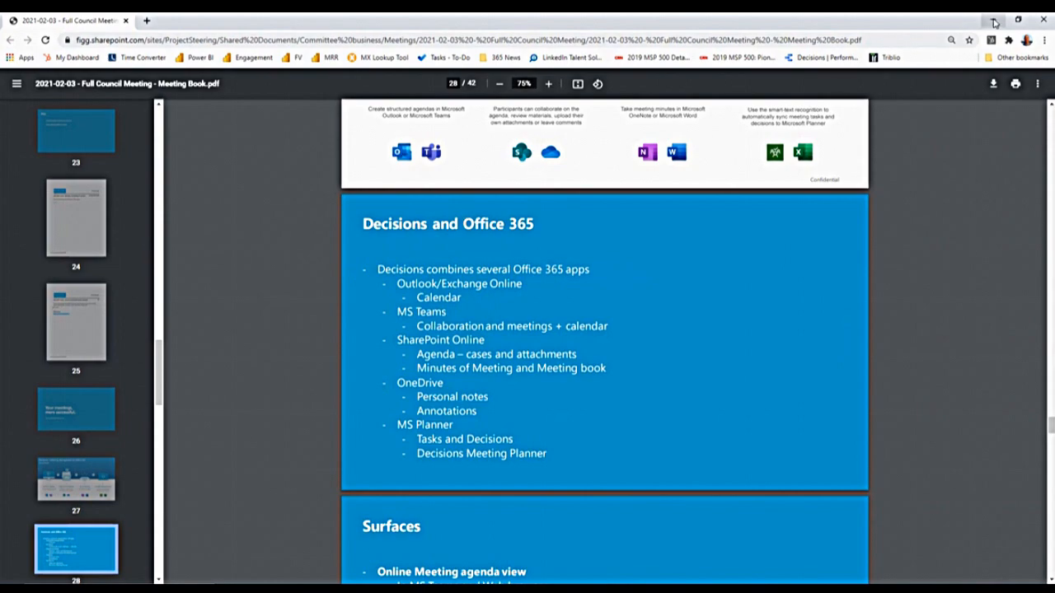
click(994, 23)
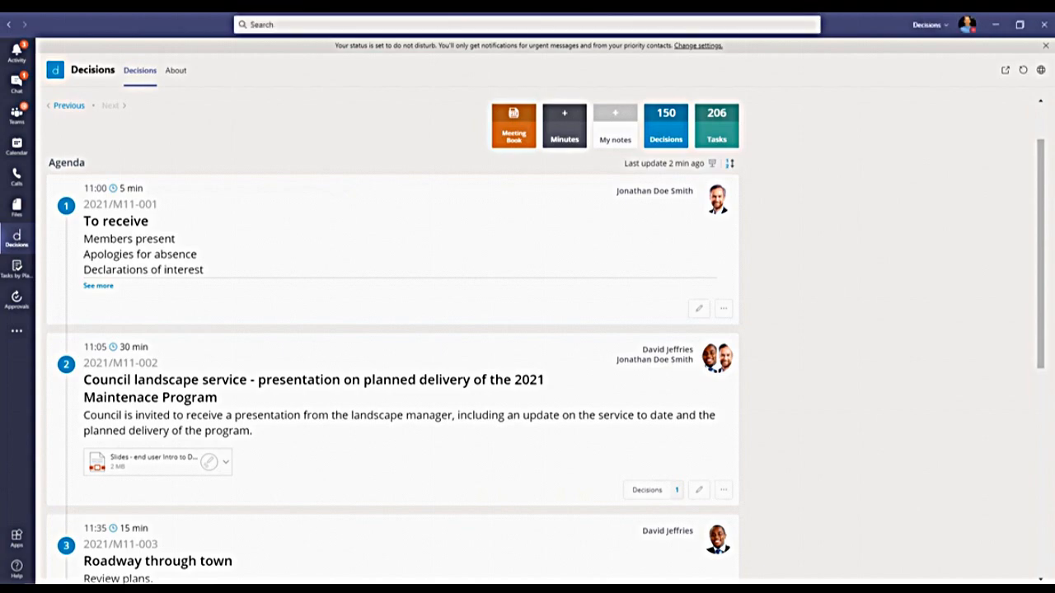
Open the personal notes for the Council landscape service item in OneNote Online and bring the notes window into view.
scroll(838, 270, up, 2)
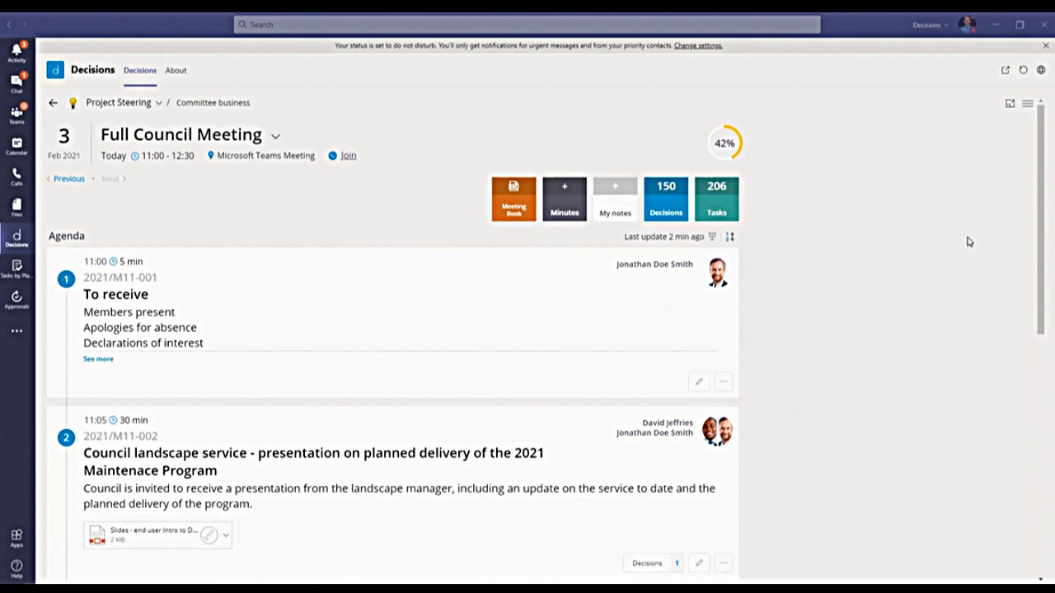
mouse_move(662, 338)
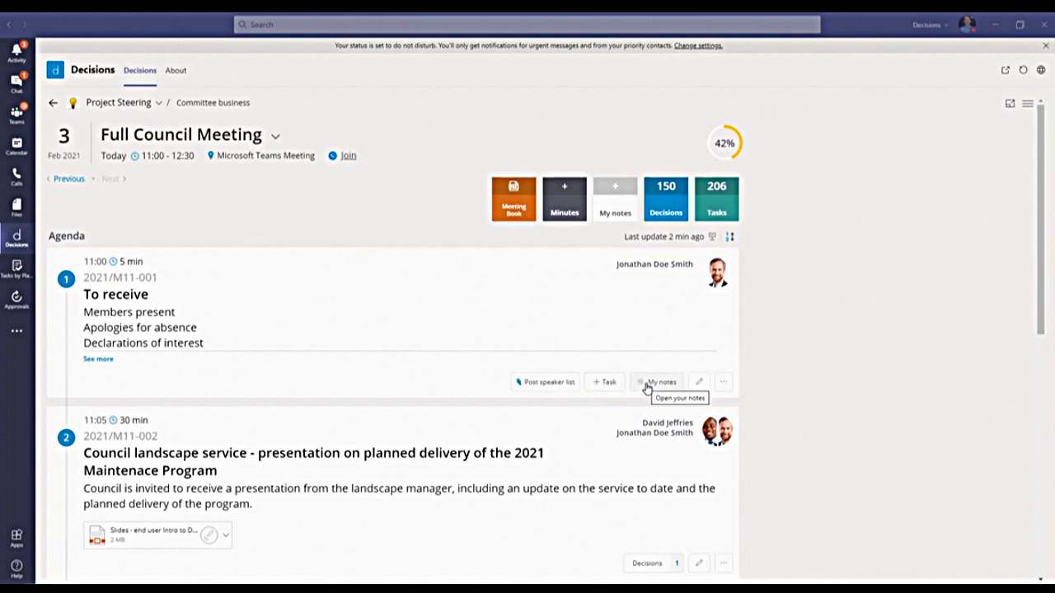
scroll(649, 384, down, 2)
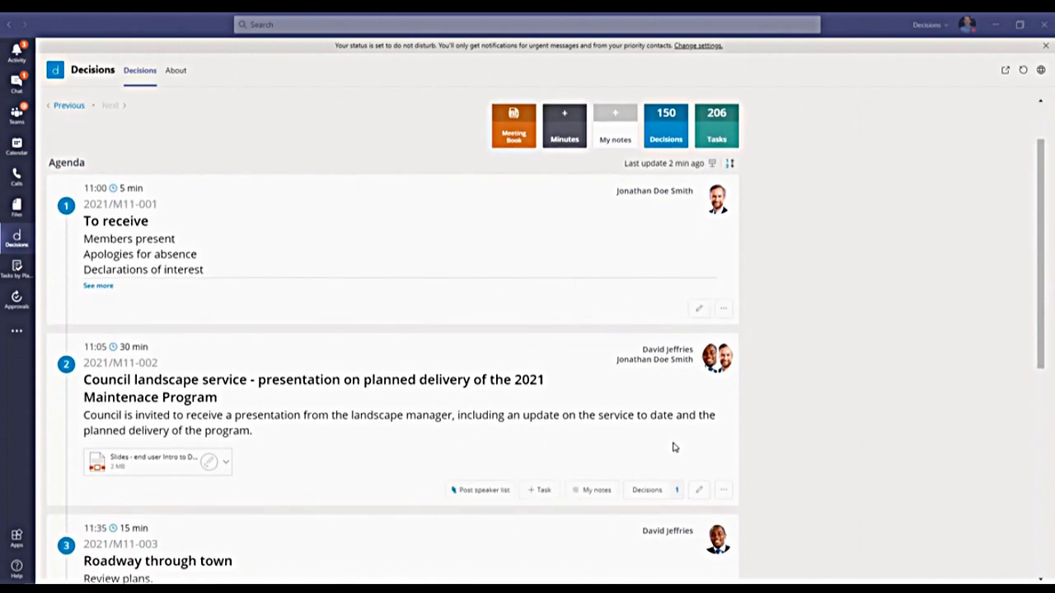
click(614, 491)
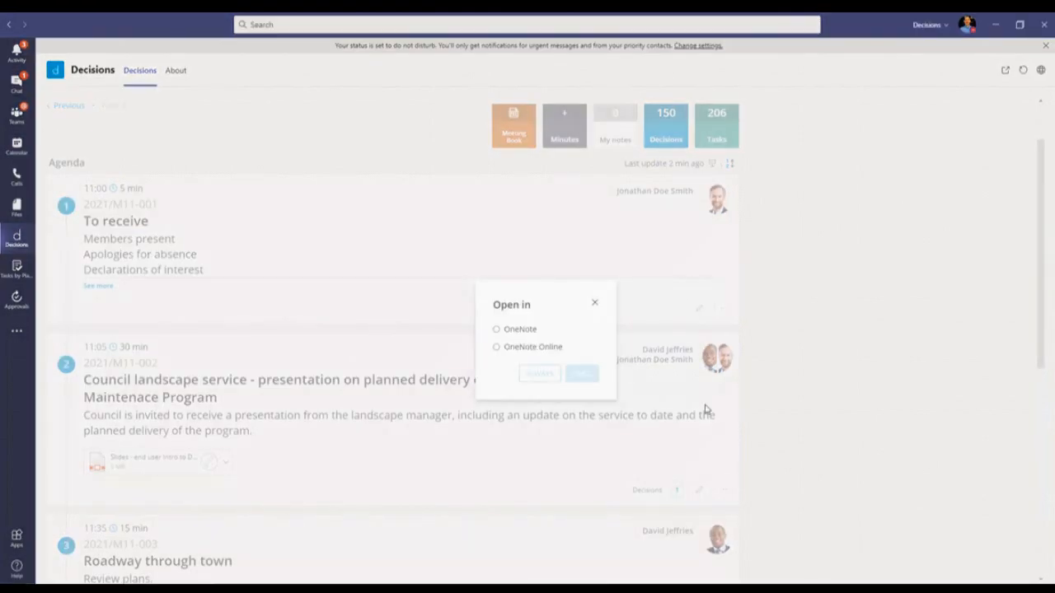
click(550, 354)
click(584, 374)
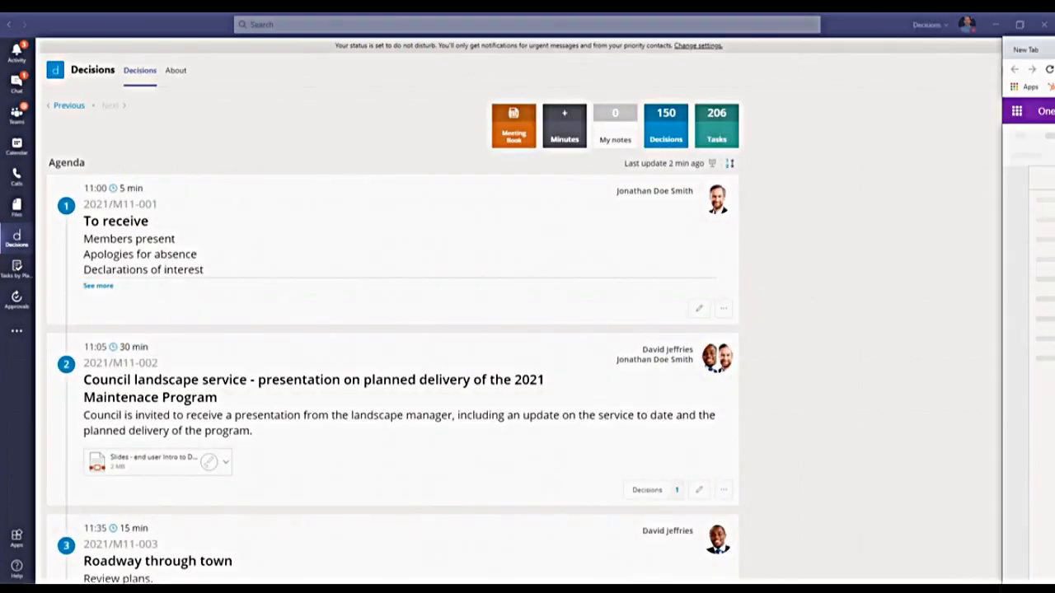
drag(684, 132, 554, 31)
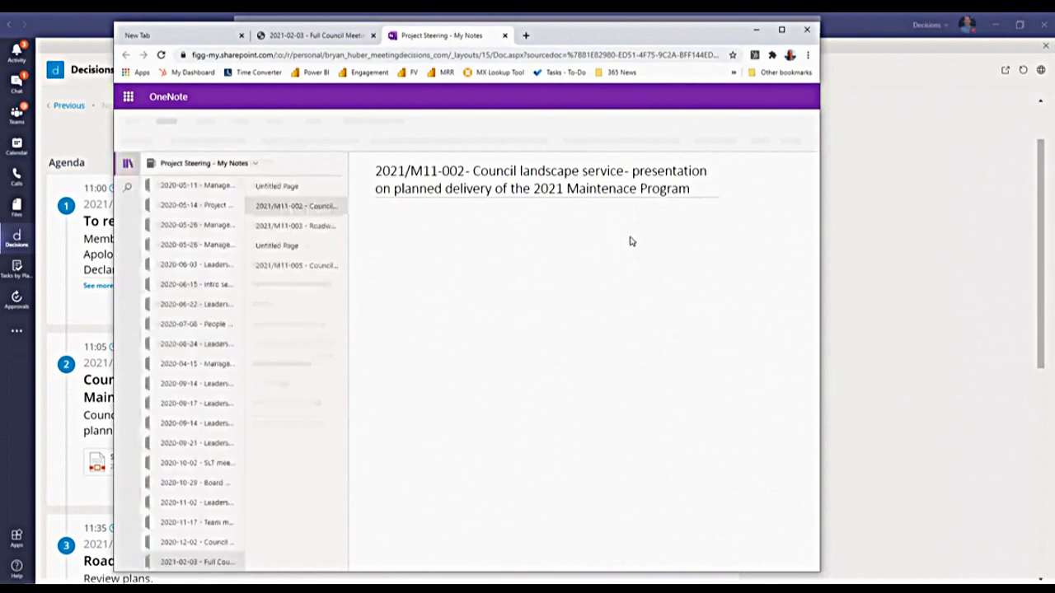
Write "My notes" in the body of the 2021/M11-003 - Roadway through town page of the notebook.
click(304, 229)
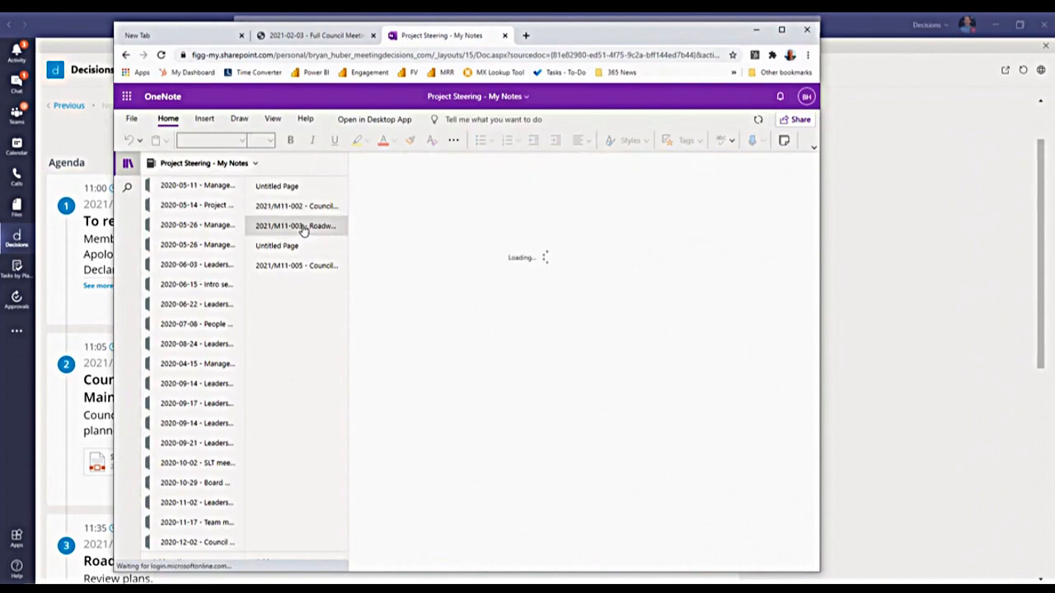
click(416, 220)
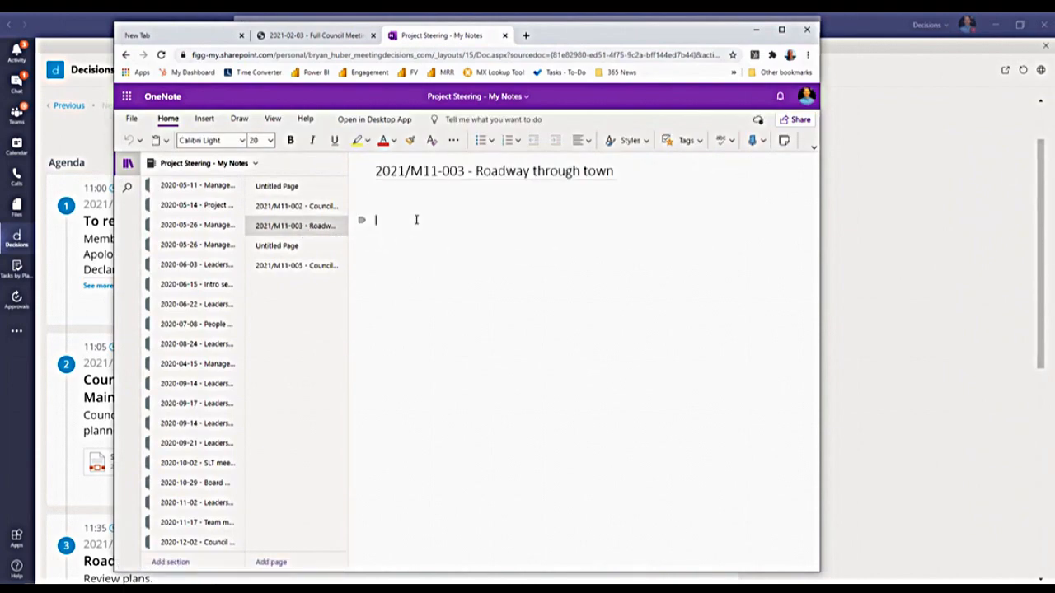
text(My notes)
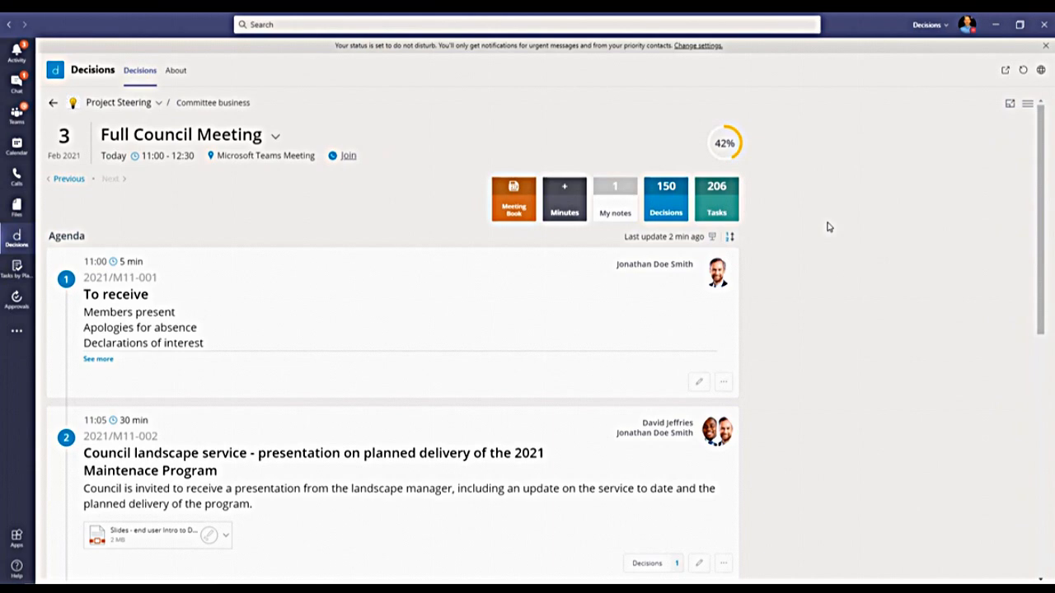
Post a speaker list for agenda item 2021/M11-002 to the meeting chat, with remarks, timeouts and quick post enabled.
mouse_move(591, 314)
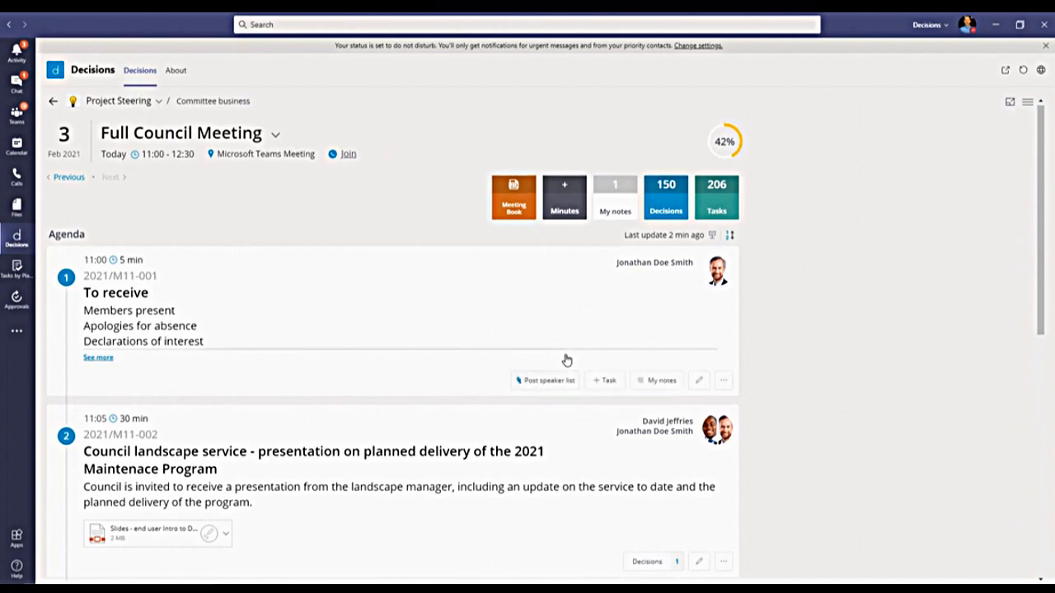
scroll(565, 361, down, 3)
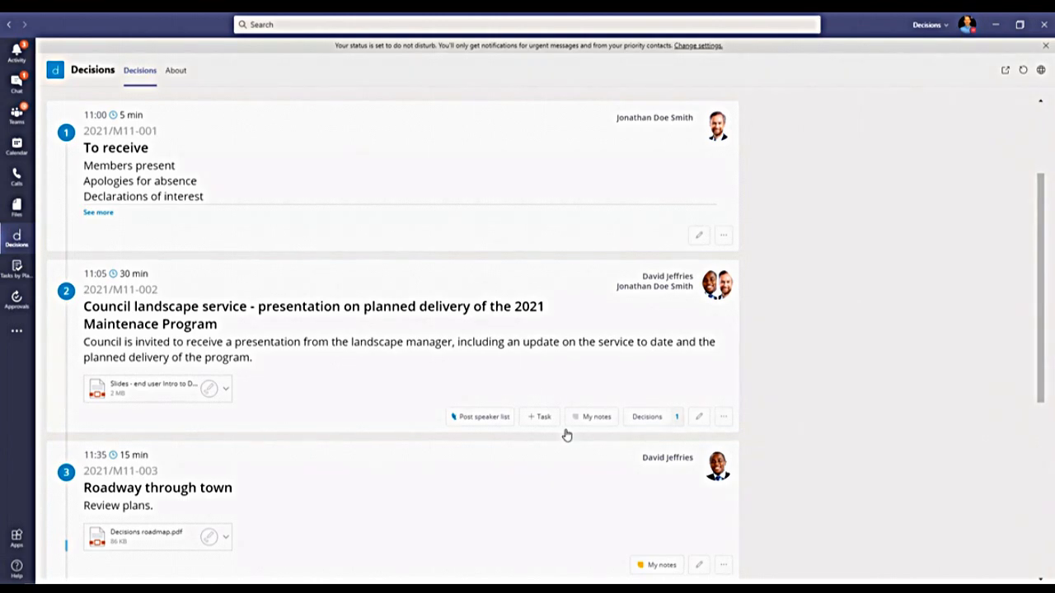
click(722, 416)
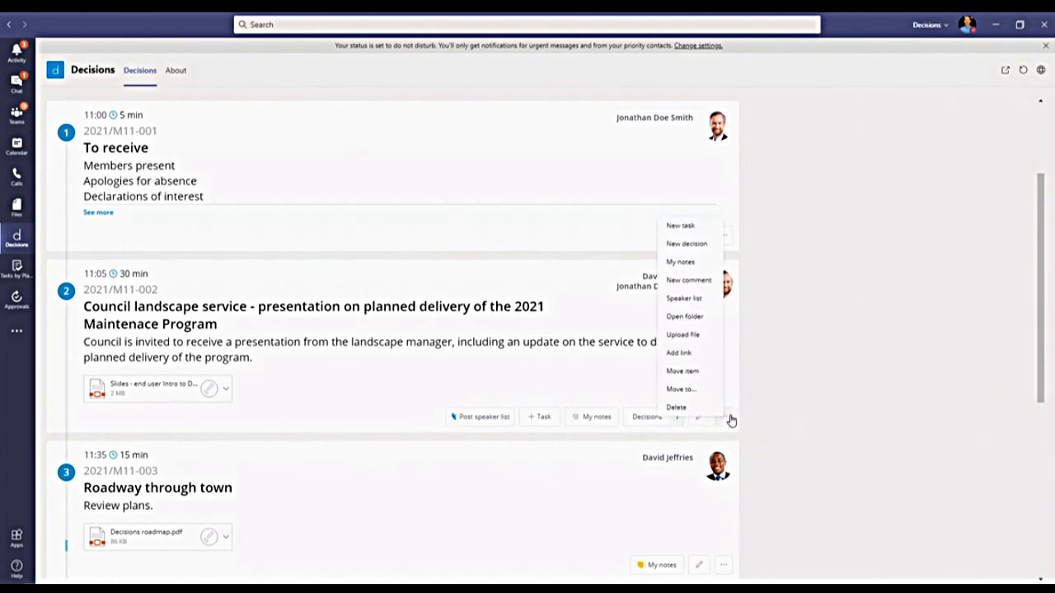
click(695, 302)
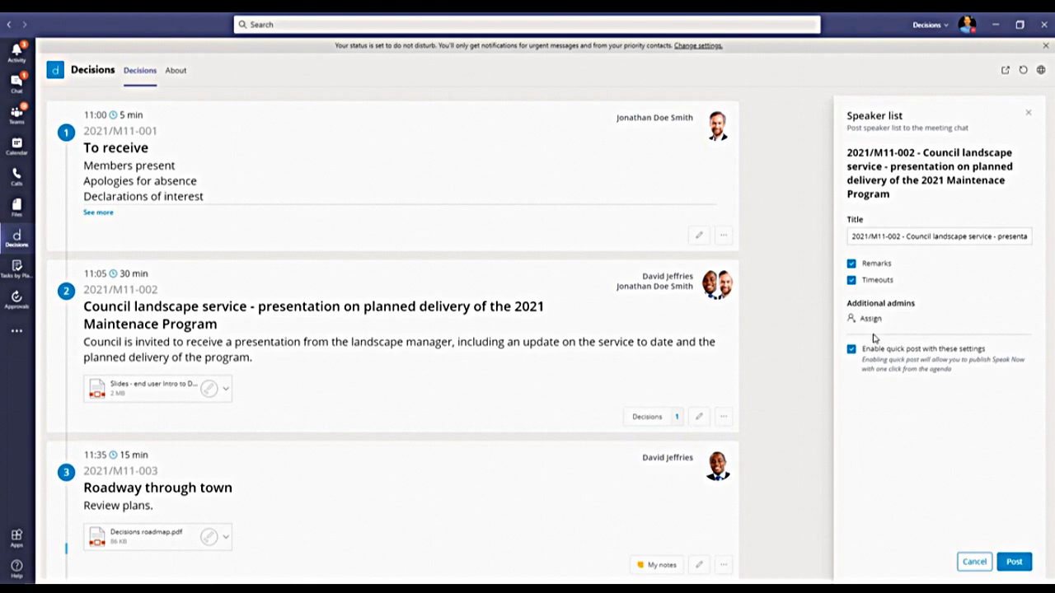
click(1022, 567)
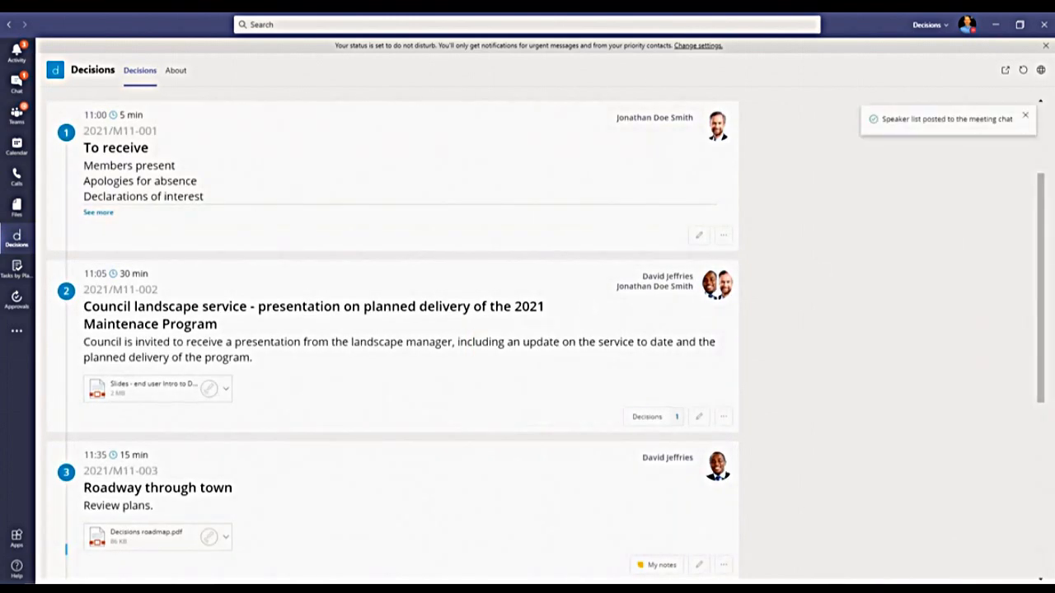
In the Full Council Meeting chat, raise a hand on the speaker list, start and finish that speaker's turn, and minimize the meeting window.
key(alt+Tab)
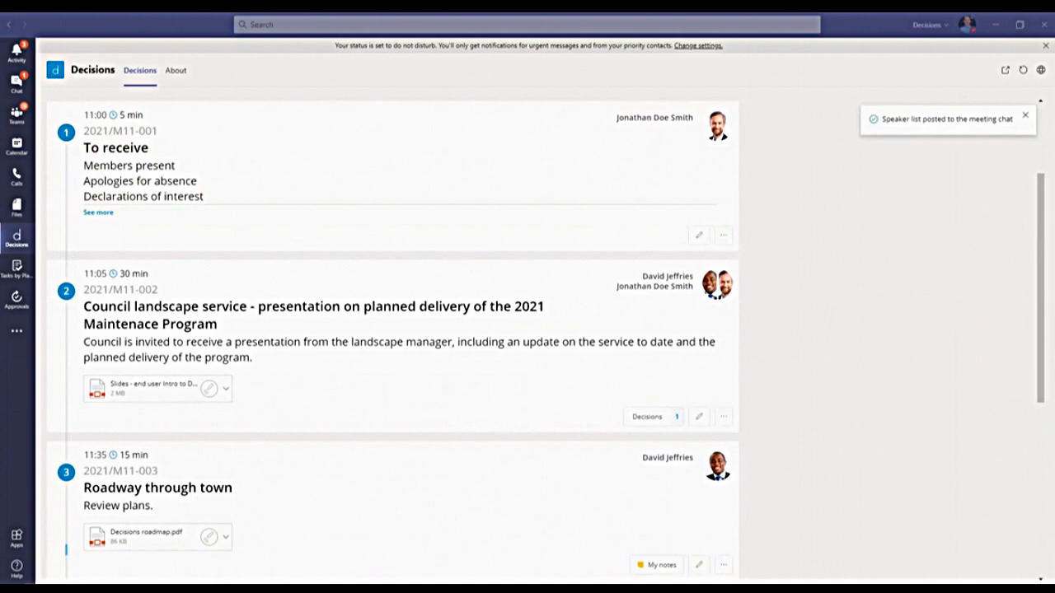
drag(1054, 49, 686, 50)
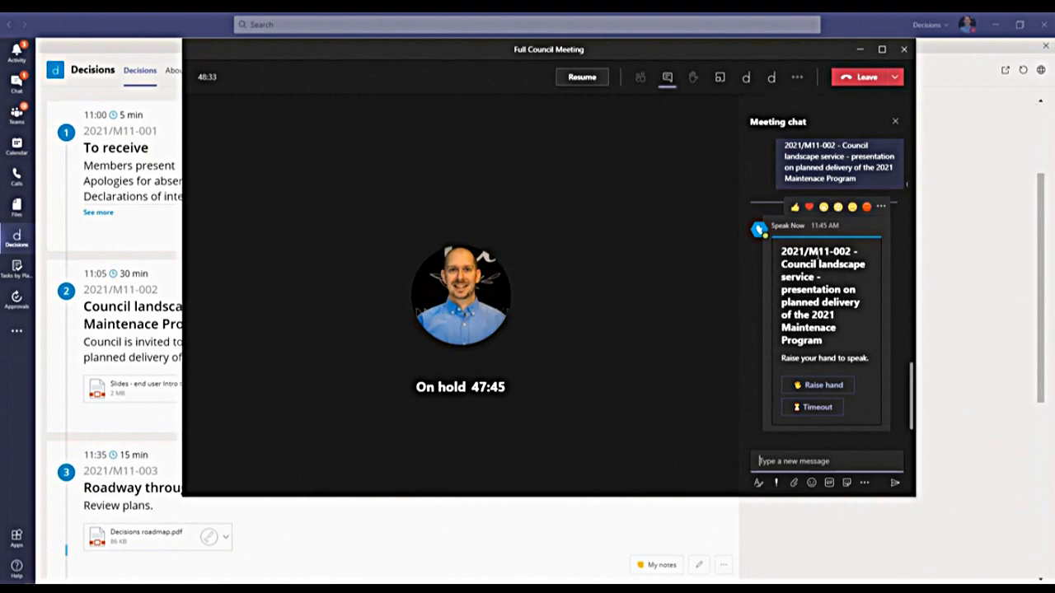
click(851, 394)
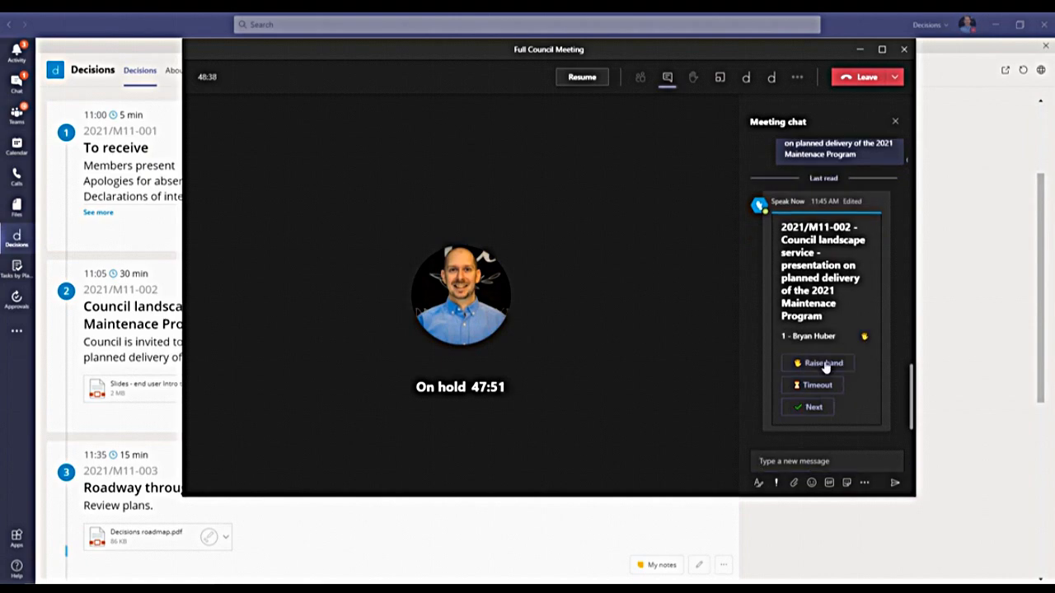
click(824, 408)
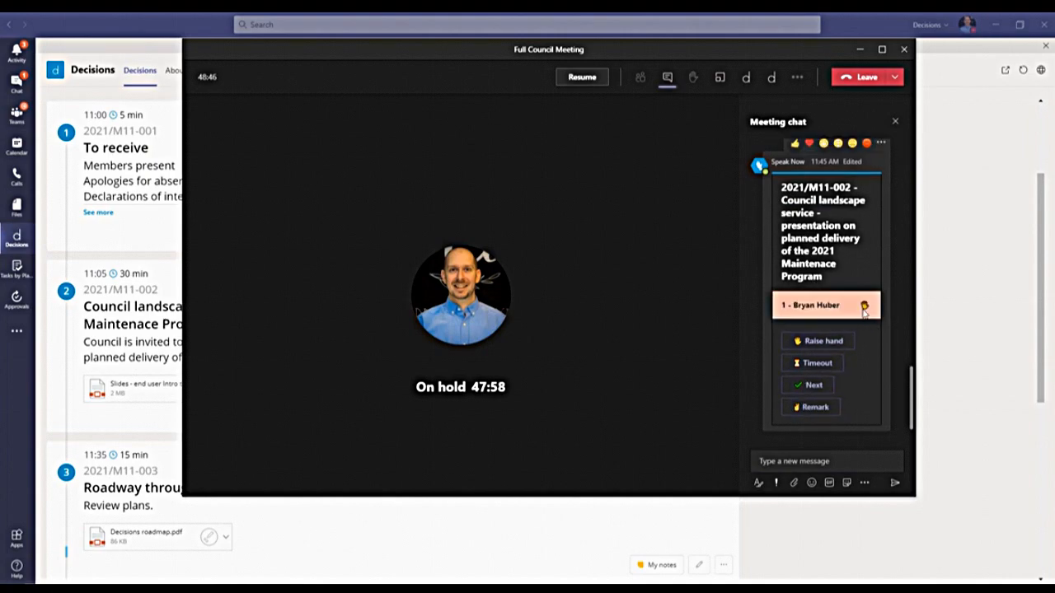
click(819, 388)
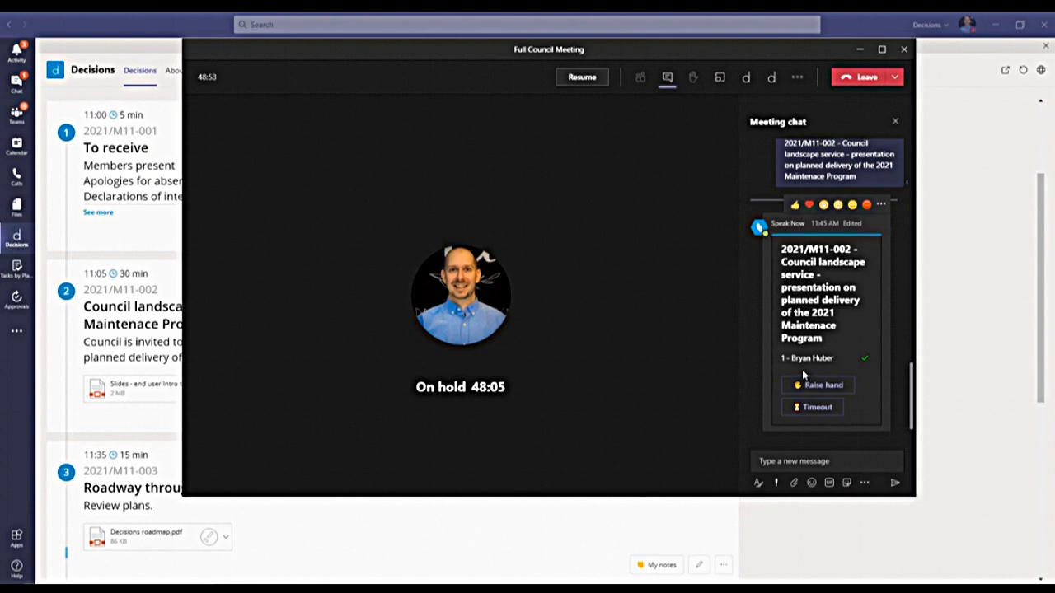
click(860, 49)
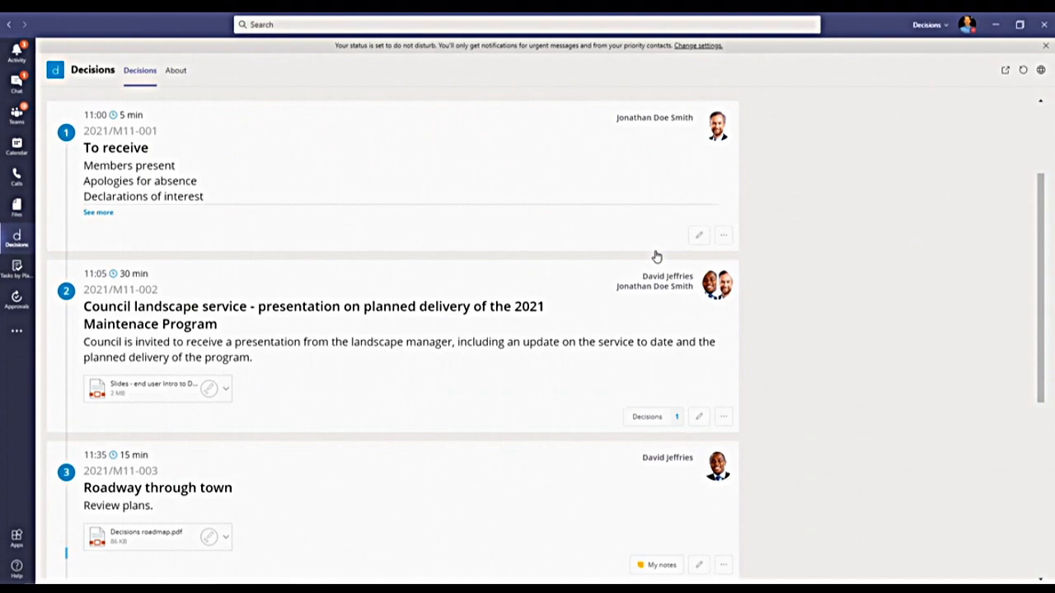
Show the decisions listed under the Council landscape service agenda item.
scroll(781, 326, up, 2)
scroll(782, 326, up, 2)
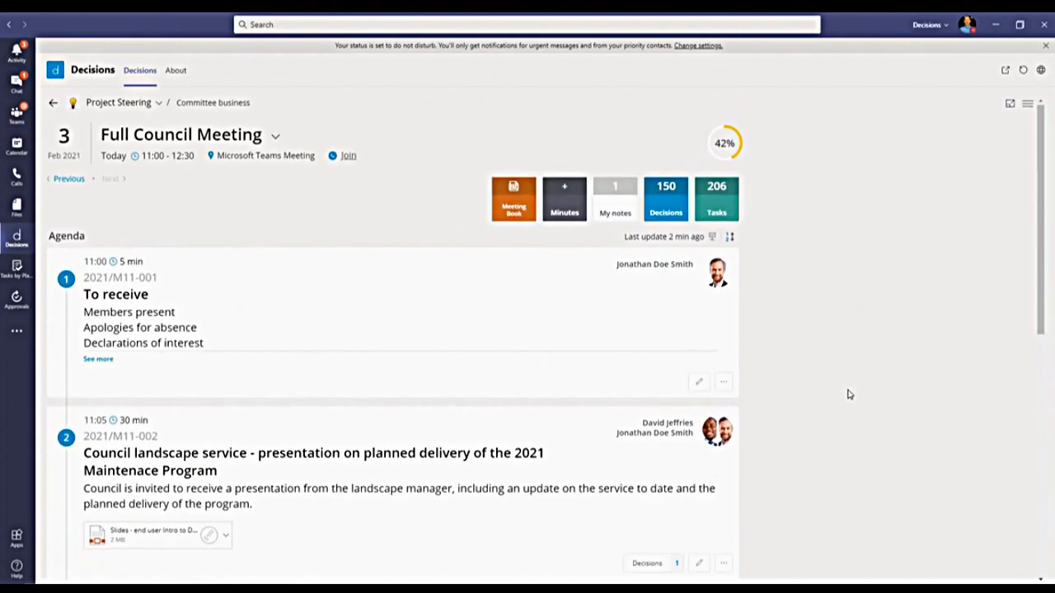
scroll(849, 394, down, 3)
scroll(882, 280, up, 3)
scroll(841, 314, down, 3)
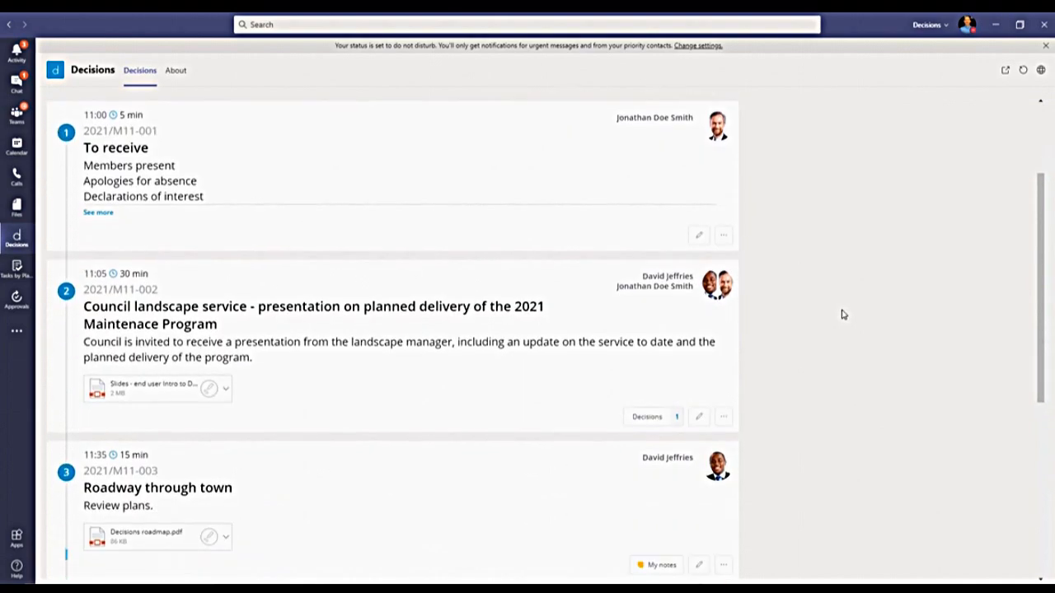
click(656, 422)
scroll(651, 424, down, 2)
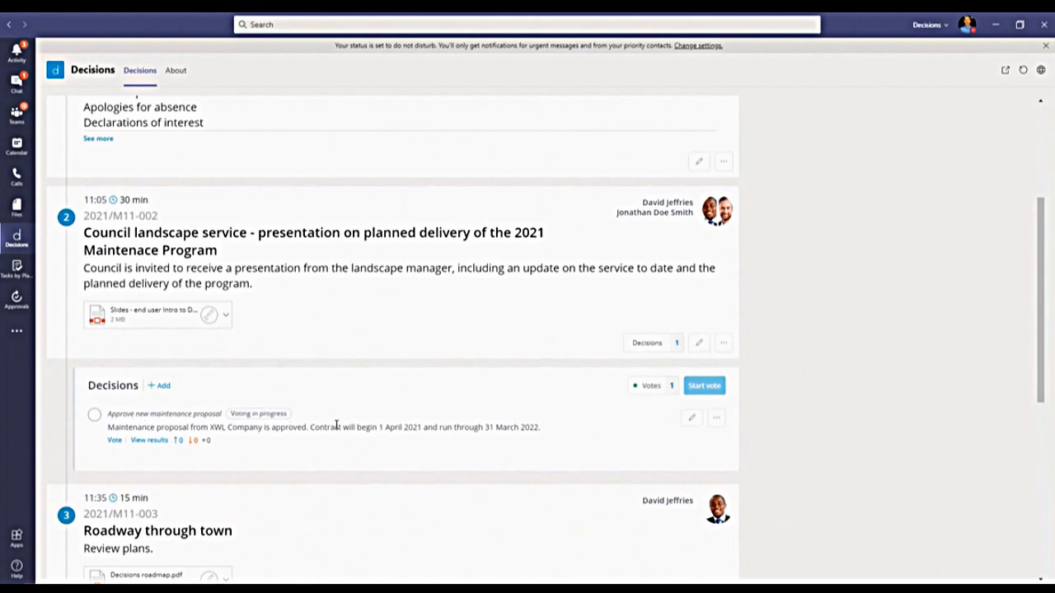
Expand the decisions of the Council insurance policy renewal item and select the Zurich, BHIB and Renew policy proposals.
scroll(336, 426, down, 4)
scroll(336, 423, down, 2)
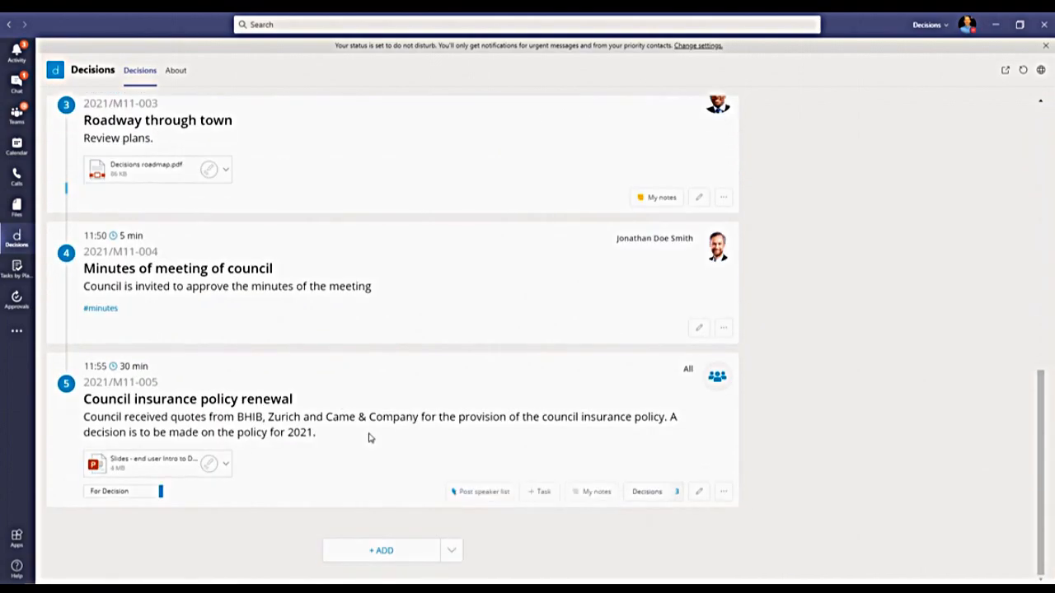
click(653, 493)
scroll(774, 483, down, 2)
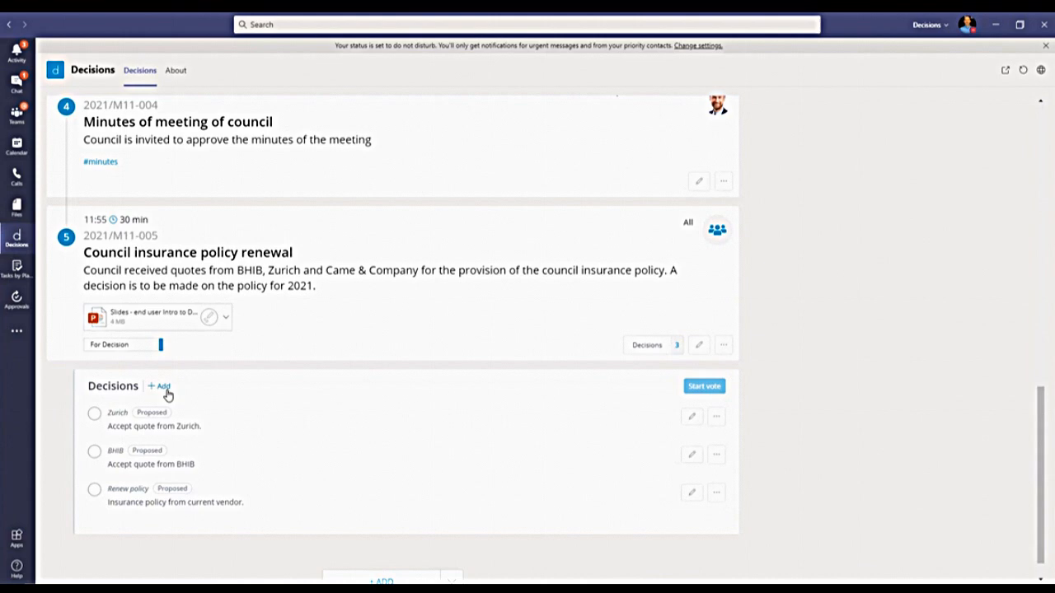
click(94, 419)
click(94, 453)
click(94, 491)
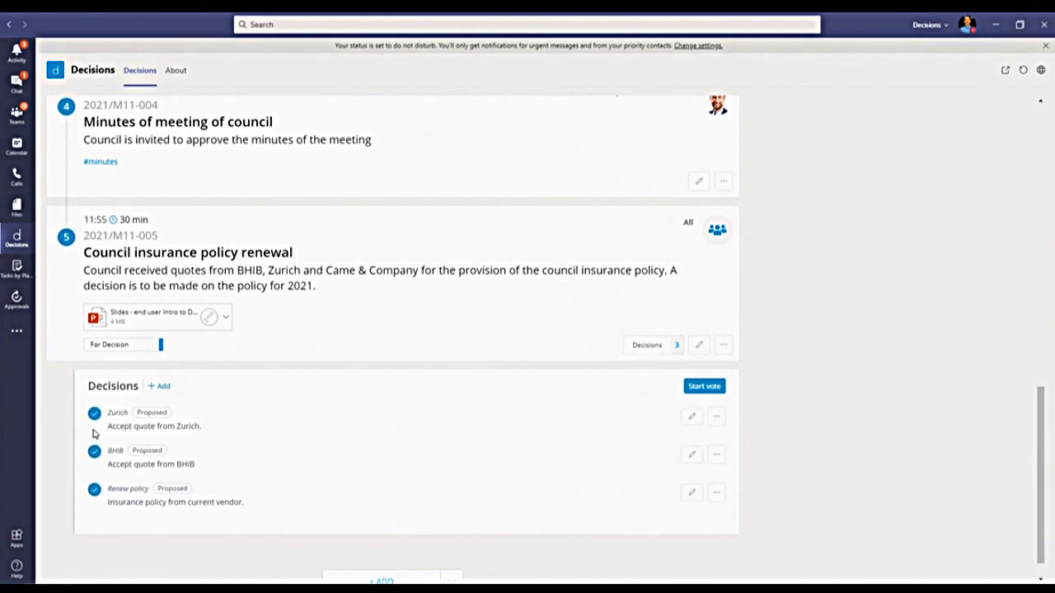
Start an open vote titled "Inurance renewal" on the three selected proposals, allowing blank votes.
click(705, 386)
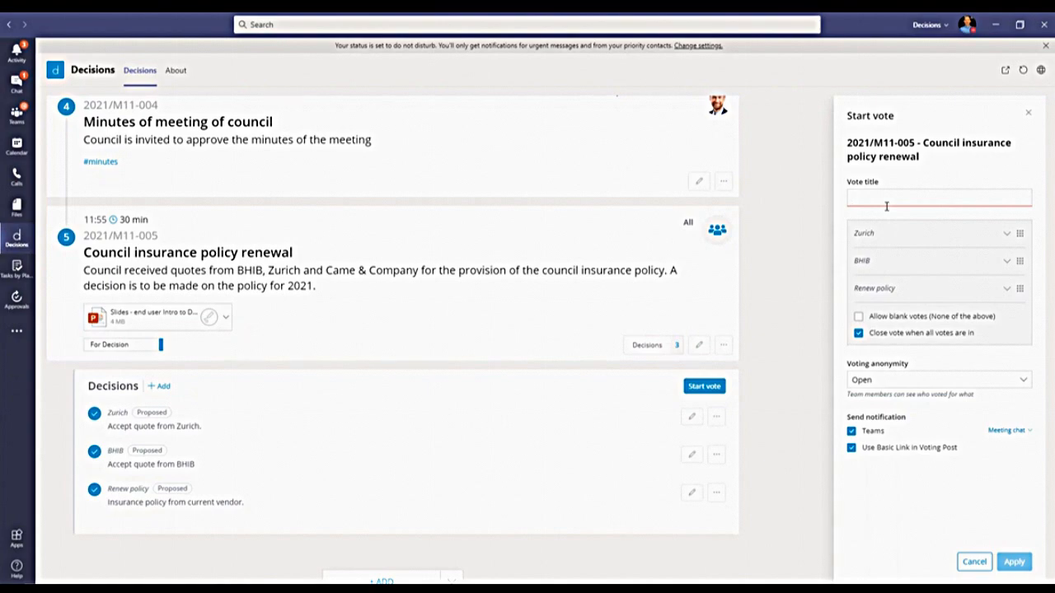
text(Inurance renewal)
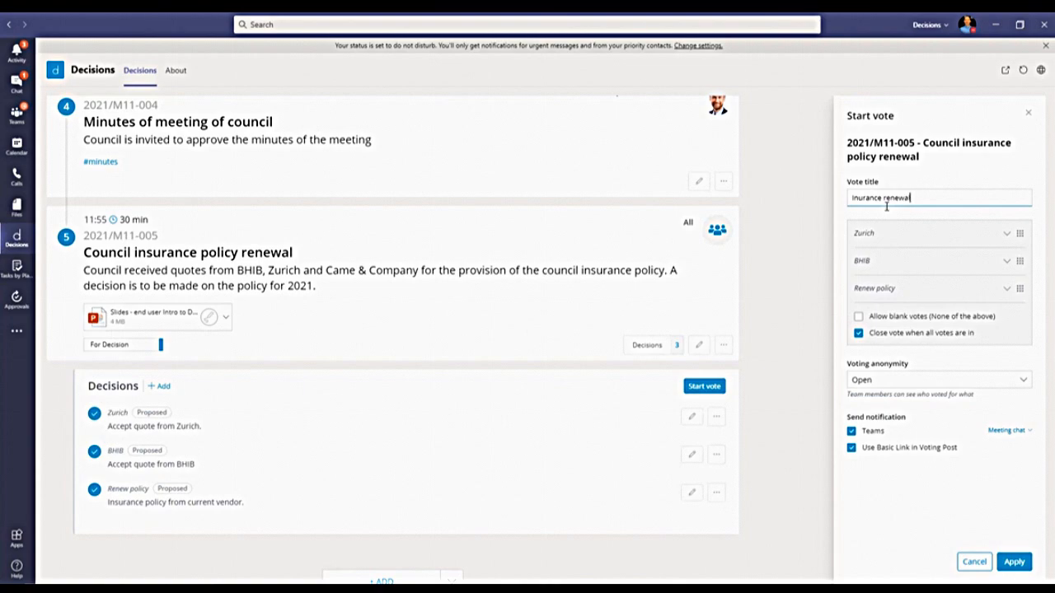
click(938, 384)
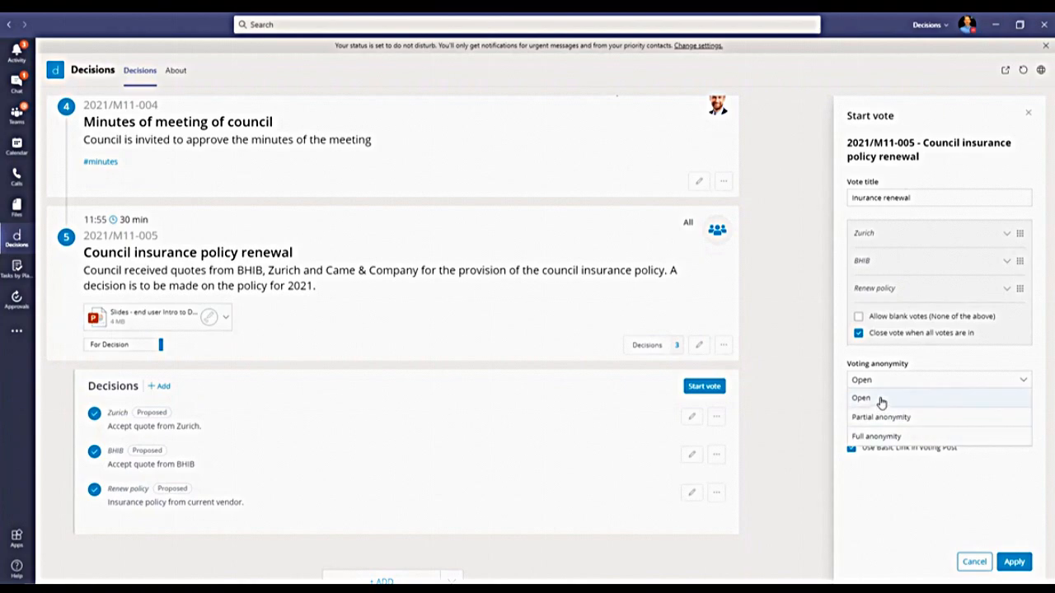
click(912, 320)
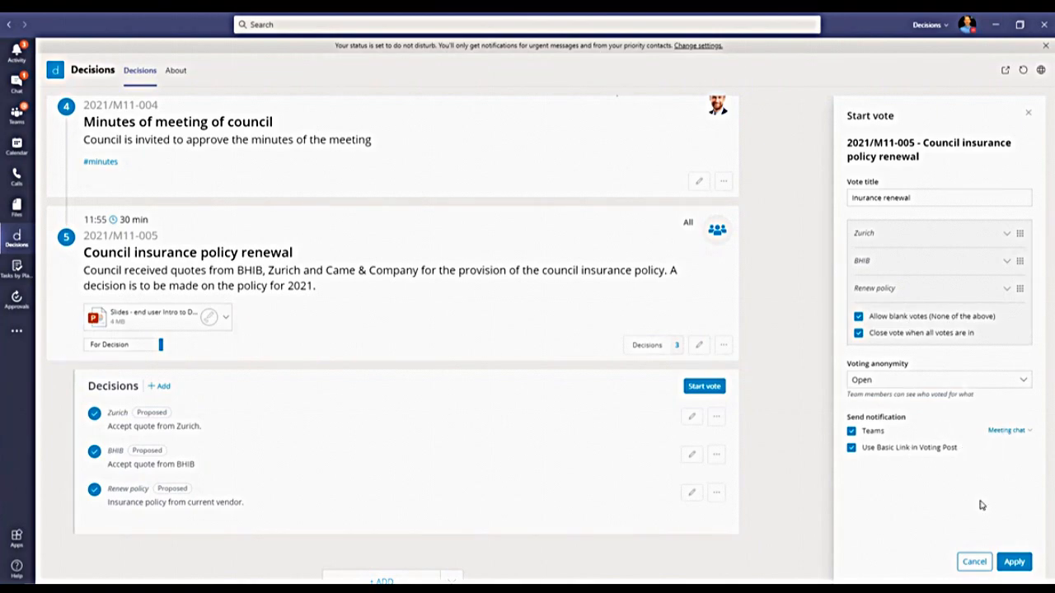
click(1016, 563)
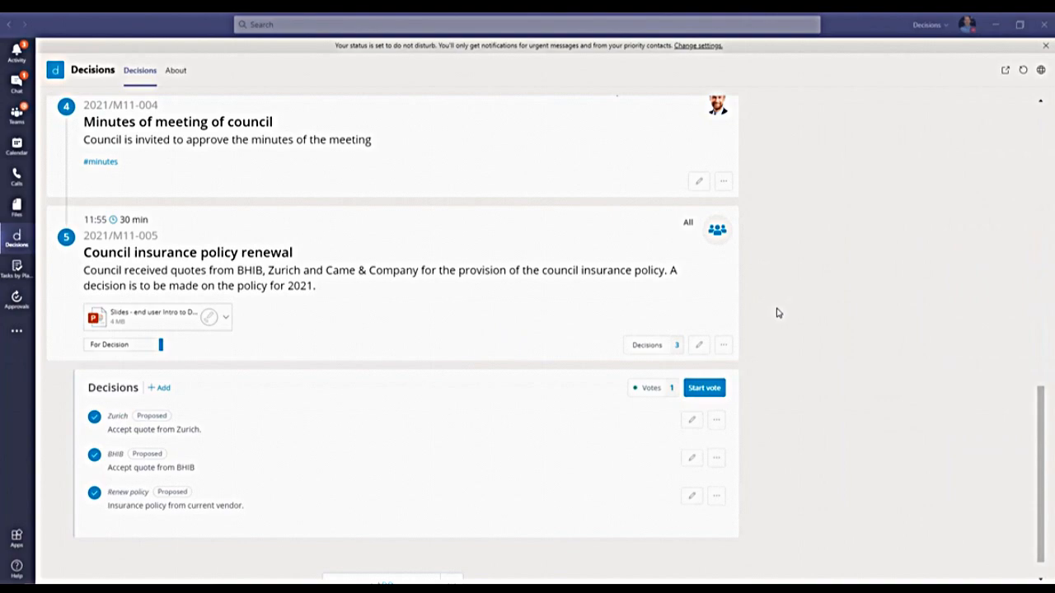
Check the time remaining for the Roadway through town agenda item on the agenda's timeline.
scroll(806, 315, up, 3)
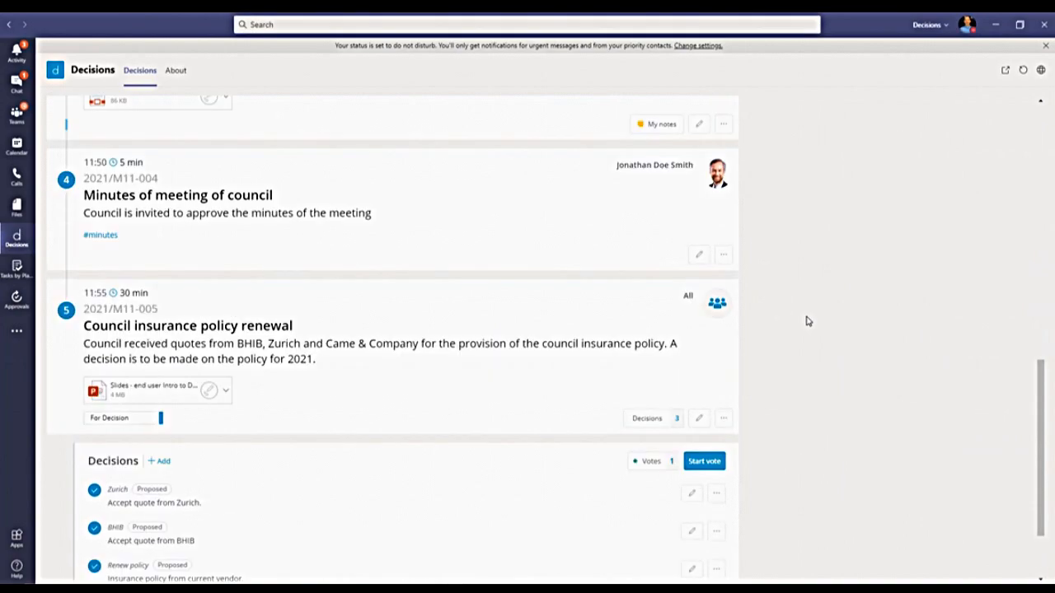
scroll(806, 315, up, 2)
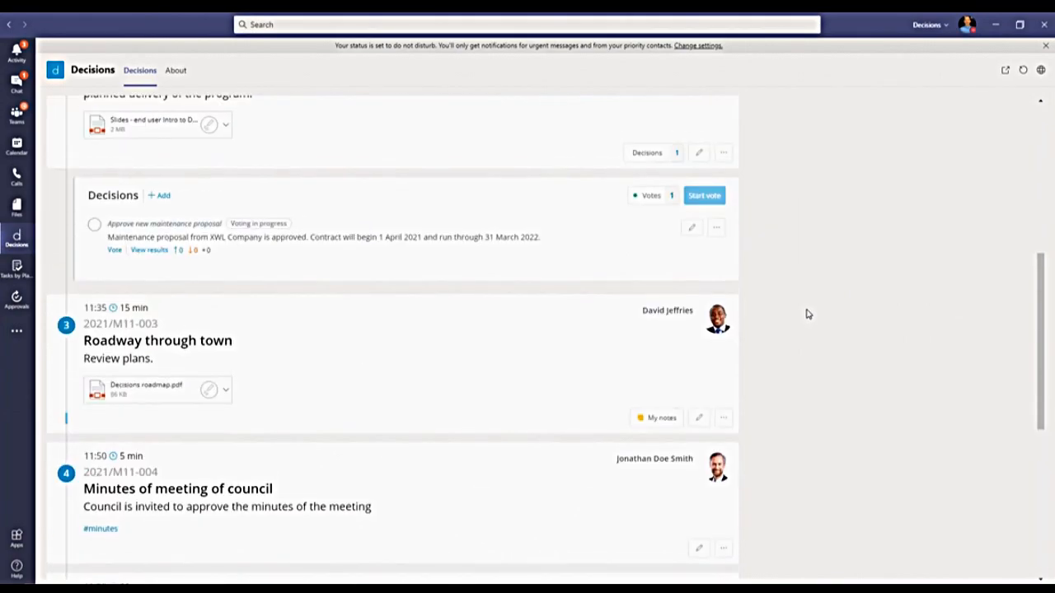
scroll(808, 314, up, 1)
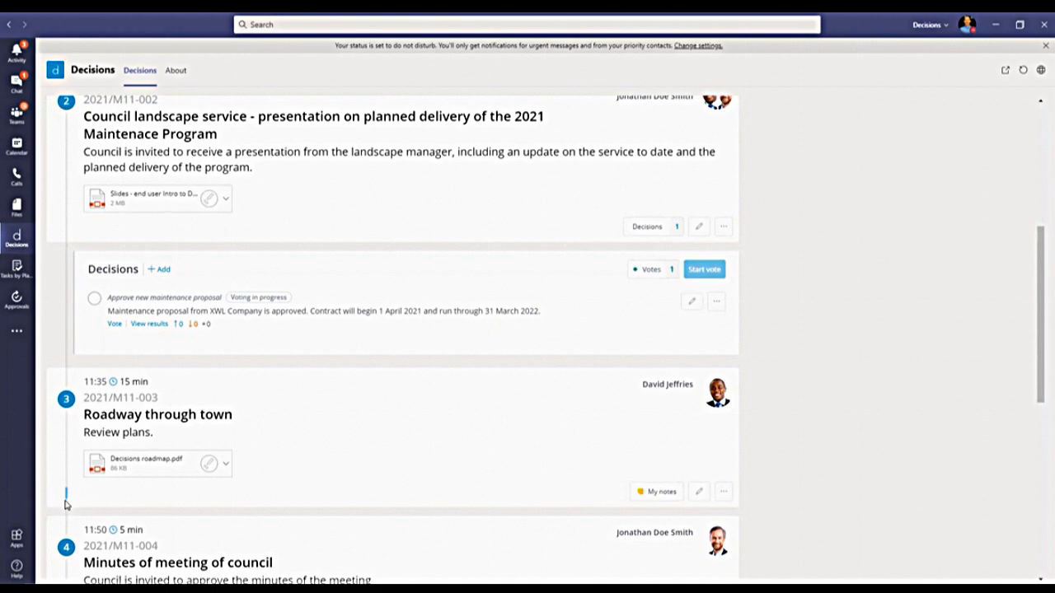
scroll(241, 494, down, 1)
scroll(240, 494, down, 1)
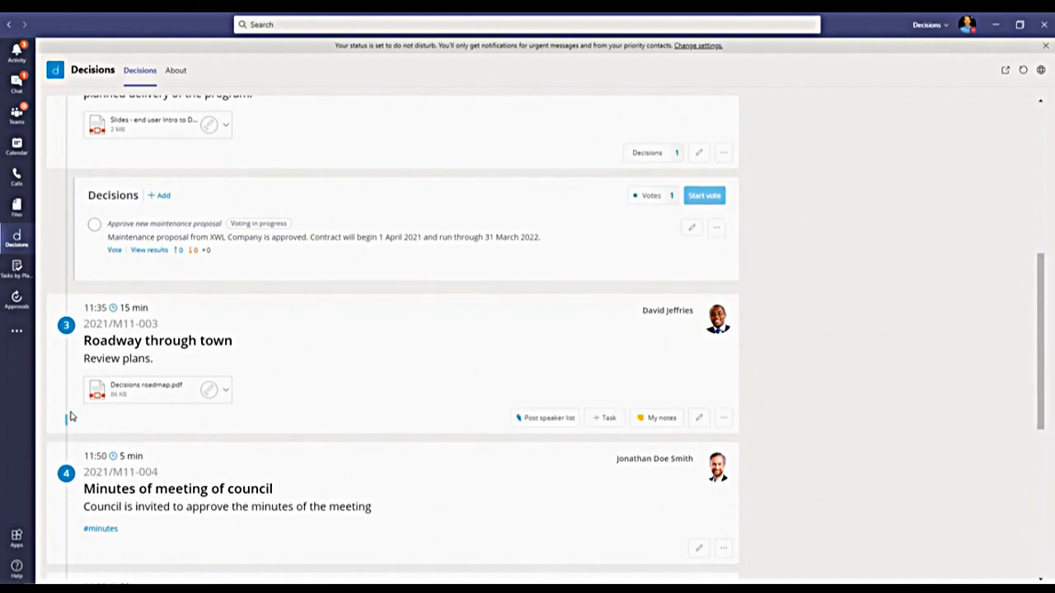
mouse_move(68, 422)
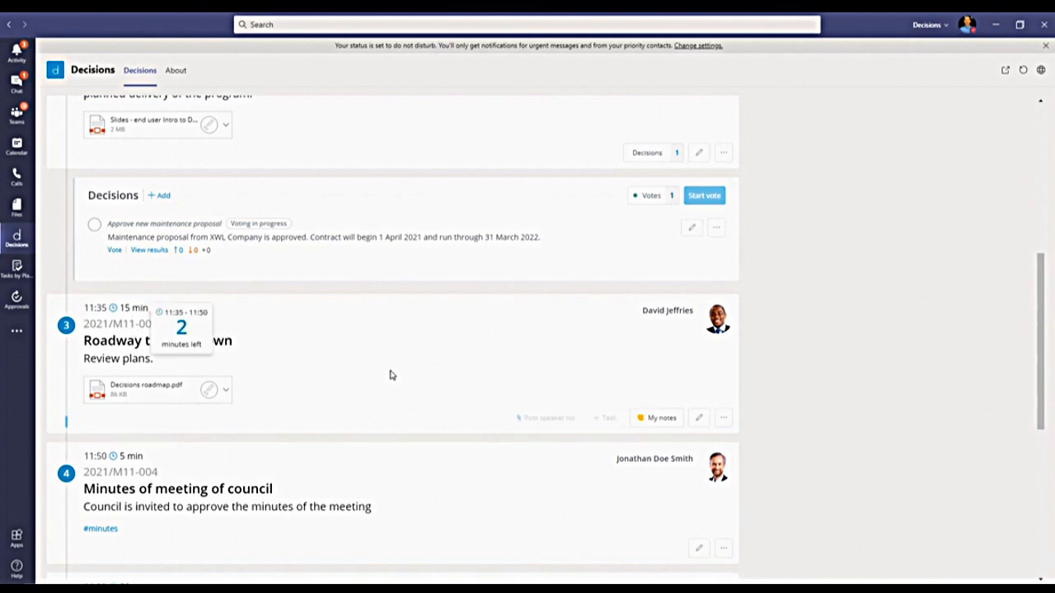
Review the team settings for member properties, agenda numbering and Save & Publish.
scroll(743, 420, up, 1)
scroll(829, 412, up, 5)
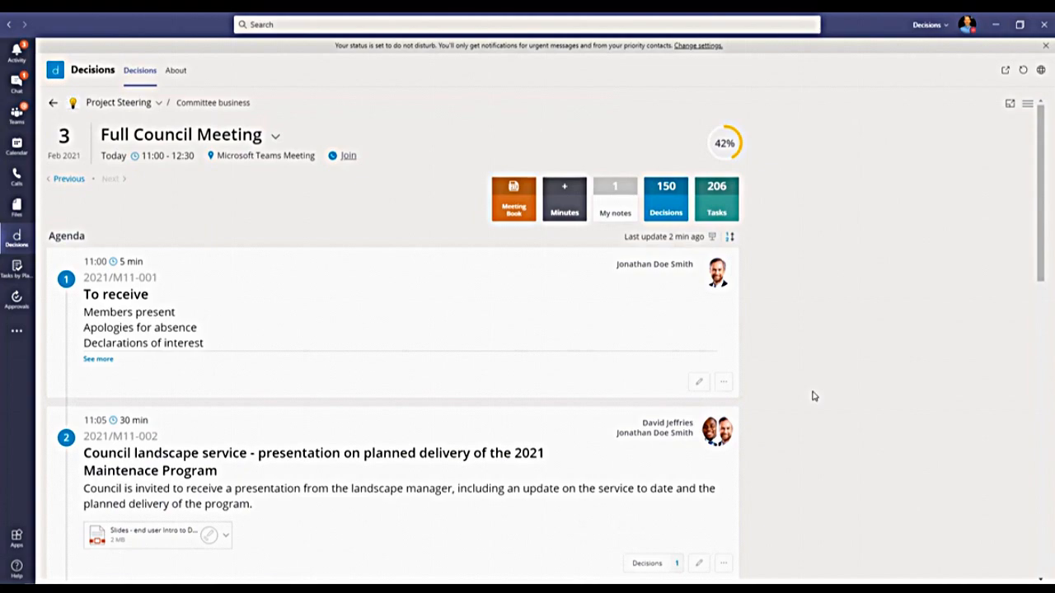
click(1027, 105)
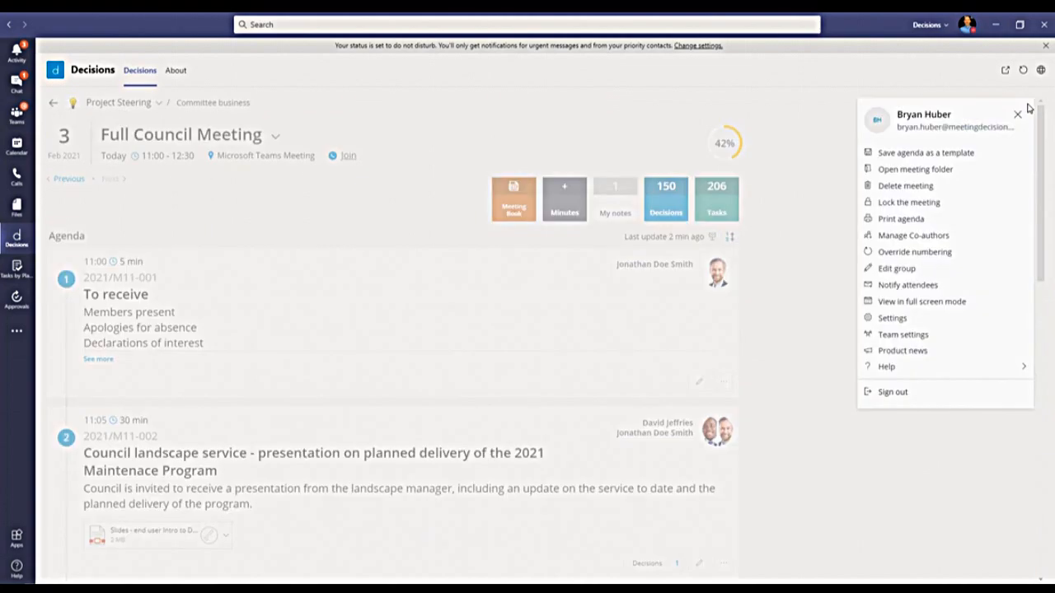
click(903, 335)
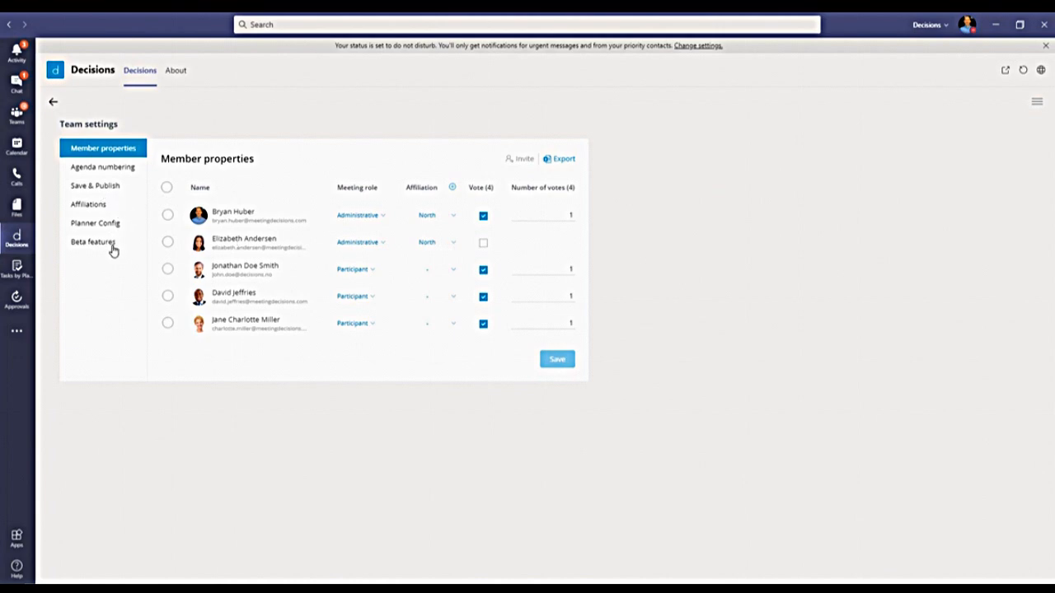
click(114, 173)
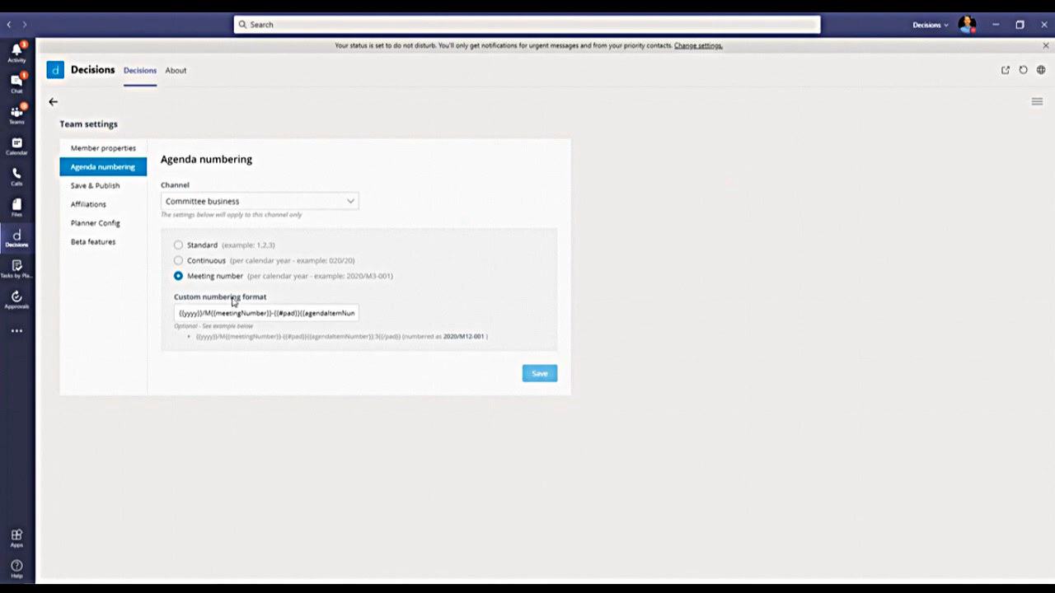
click(115, 186)
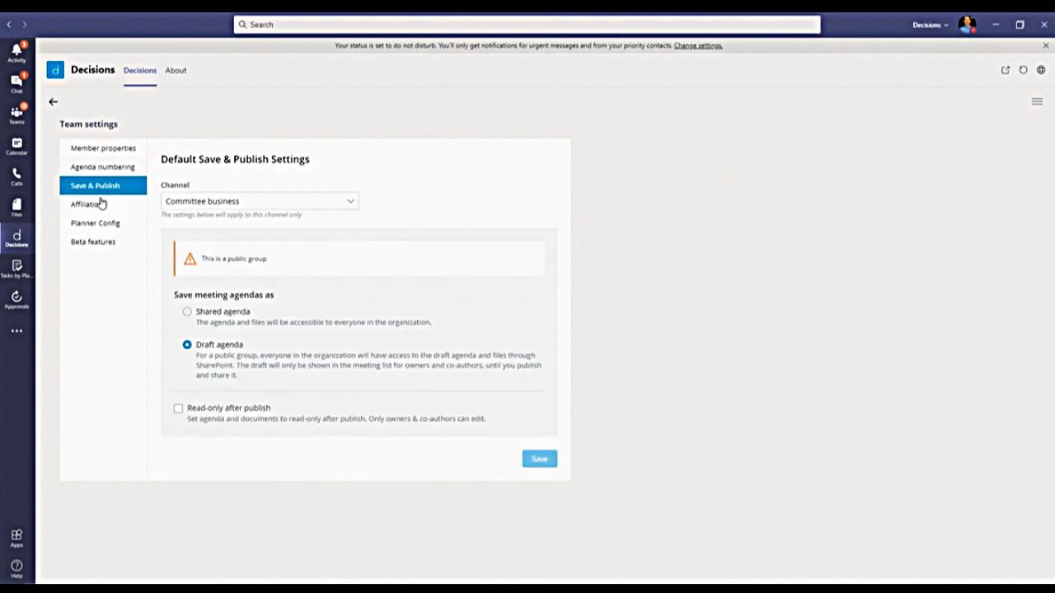
Return from the team settings to the Full Council Meeting agenda and look through its items.
click(54, 106)
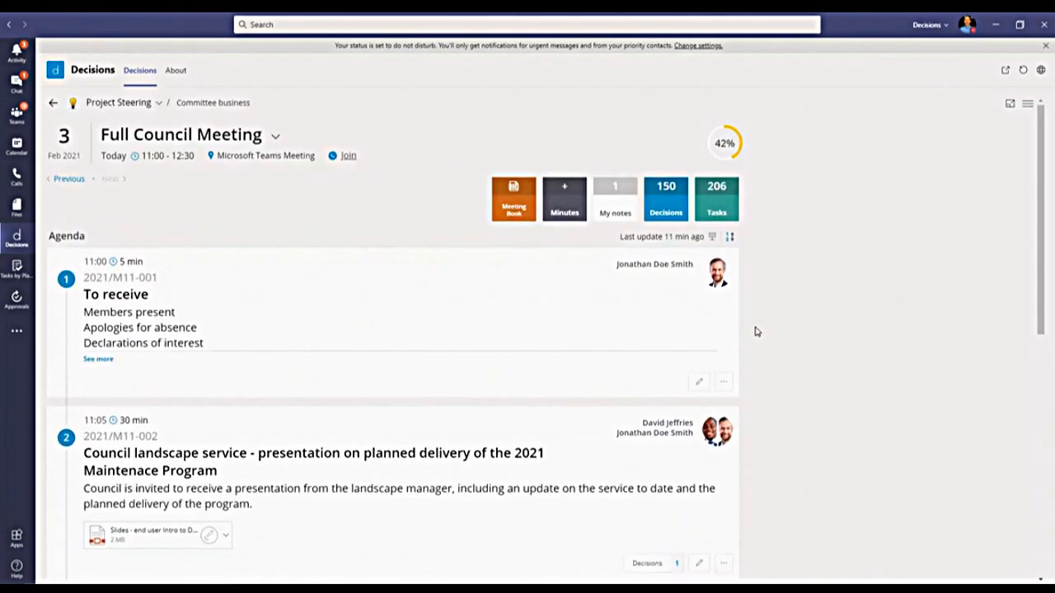
scroll(764, 356, down, 3)
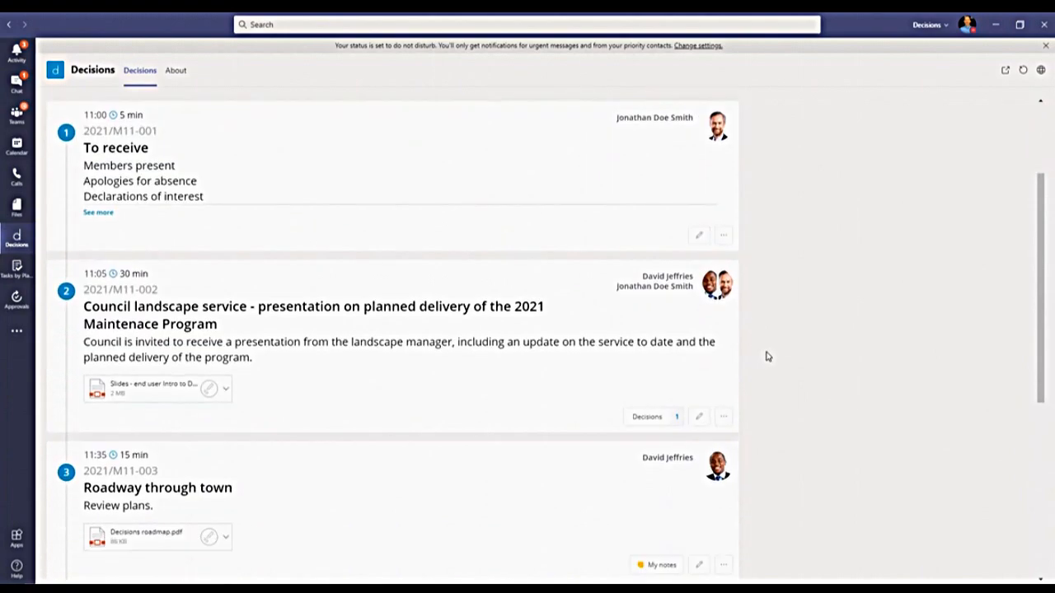
scroll(767, 356, down, 6)
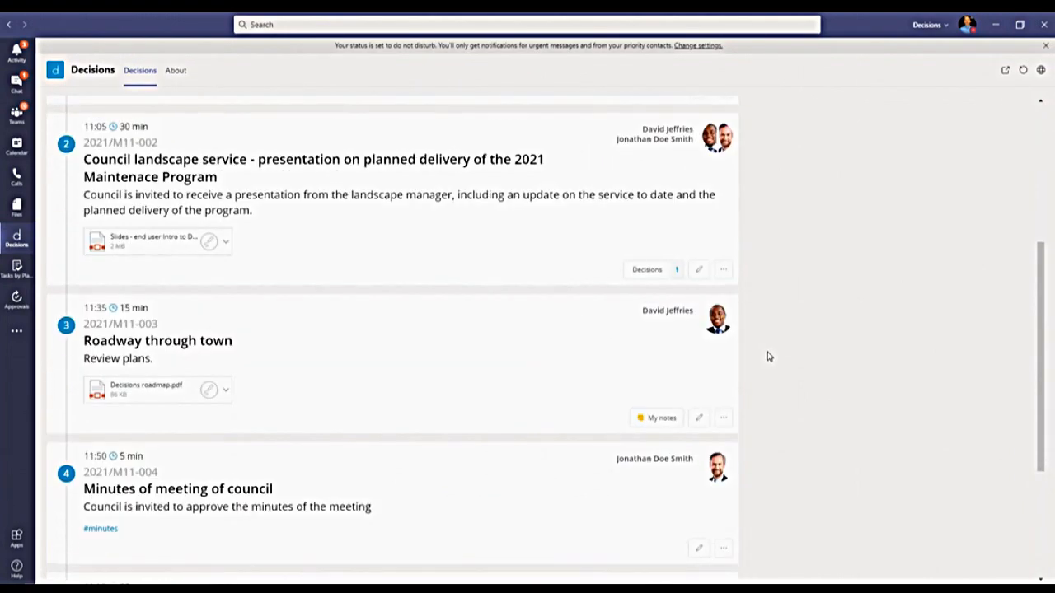
scroll(767, 356, down, 2)
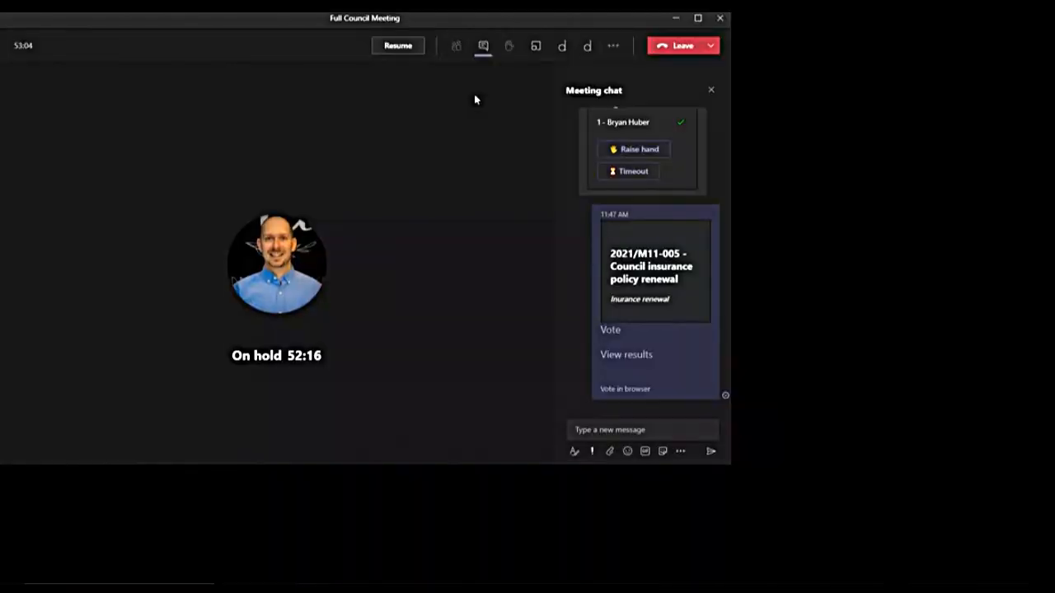
Maximize the Full Council Meeting call window and review the speaker list and vote cards in the meeting chat.
click(698, 19)
scroll(960, 334, up, 1)
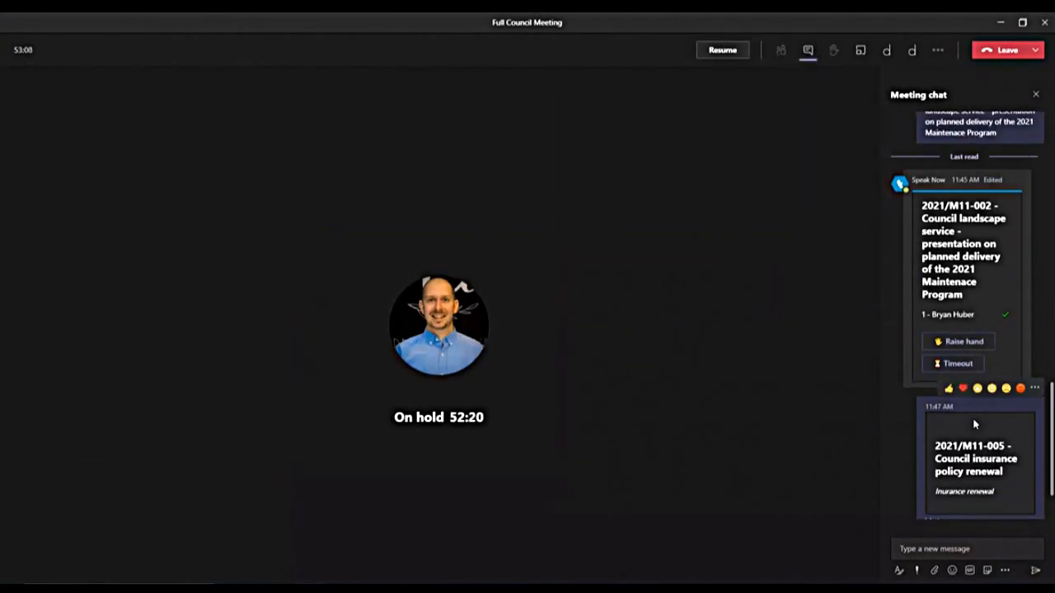
scroll(972, 428, down, 1)
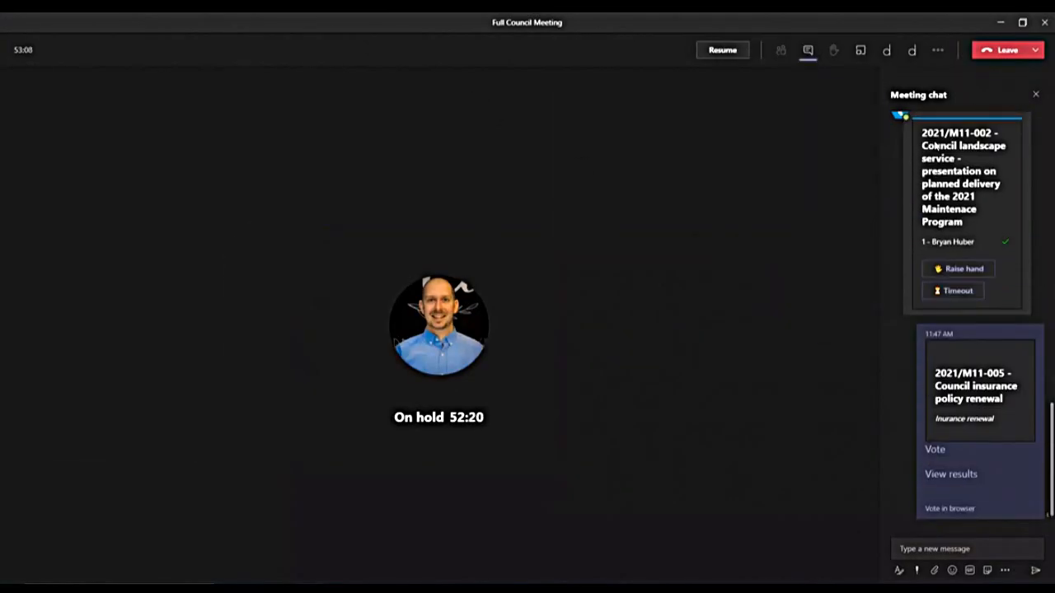
From the in-meeting agenda, cast a Yes vote on the maintenance proposal of the Council landscape service item.
click(887, 51)
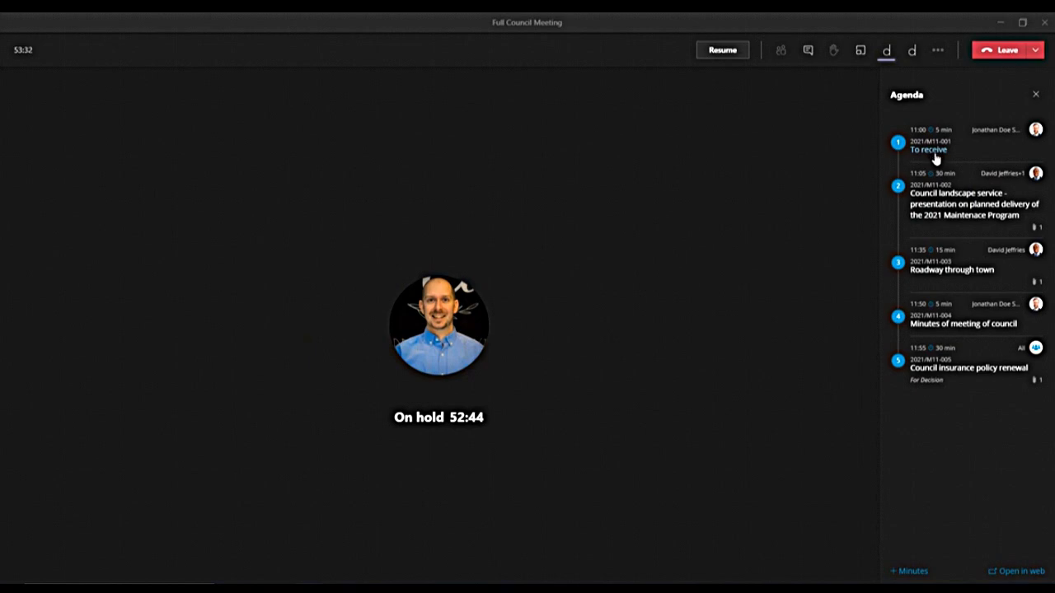
click(937, 203)
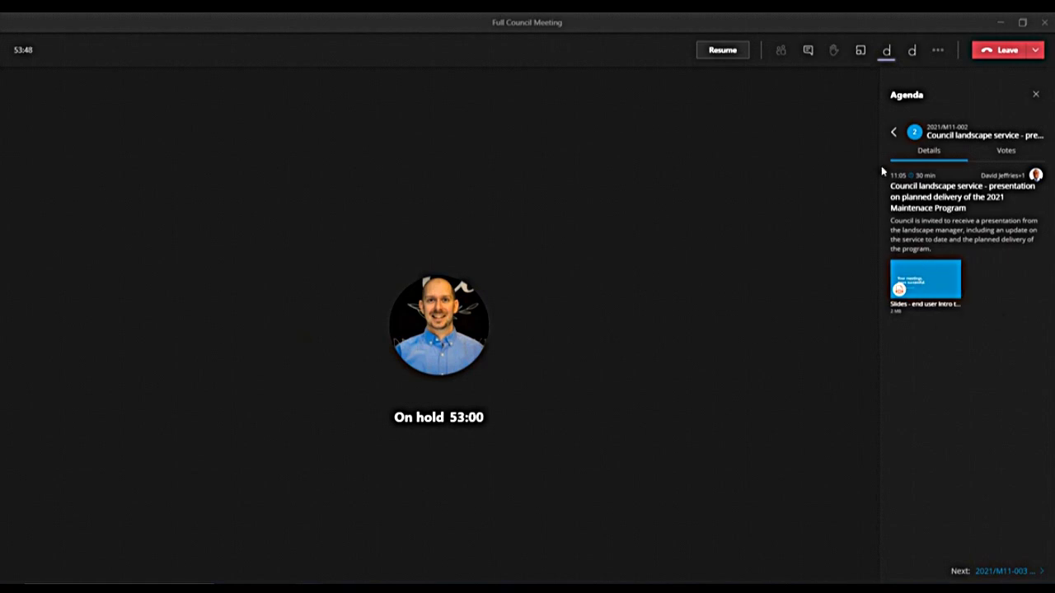
click(1008, 156)
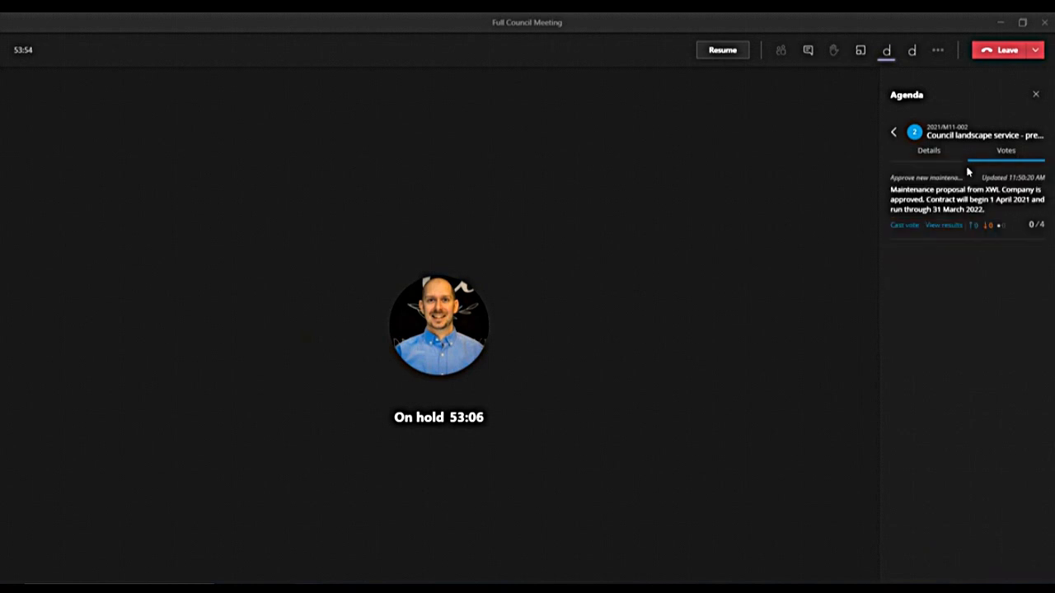
click(904, 226)
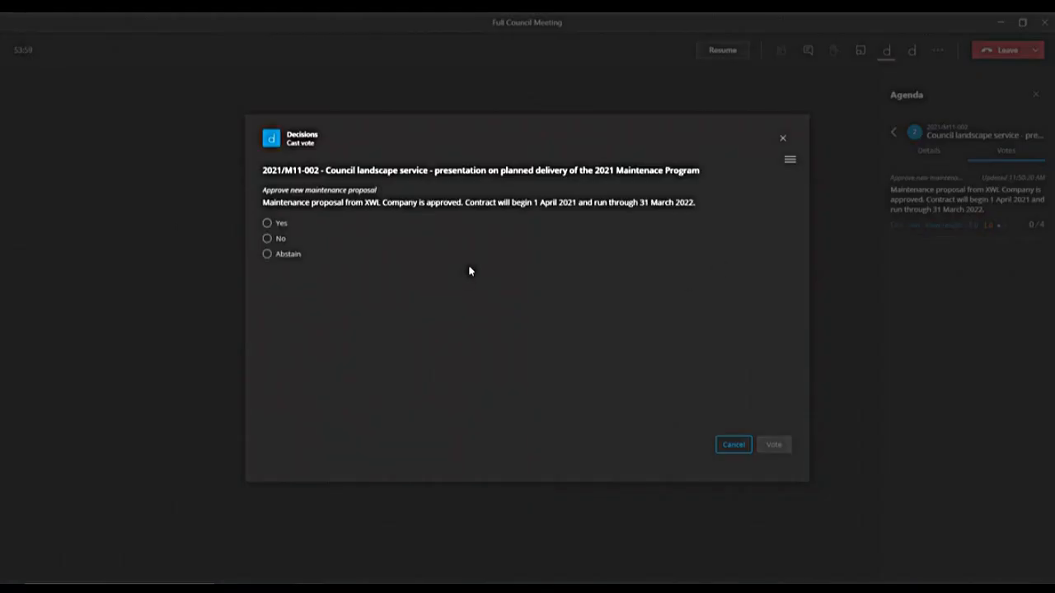
click(267, 225)
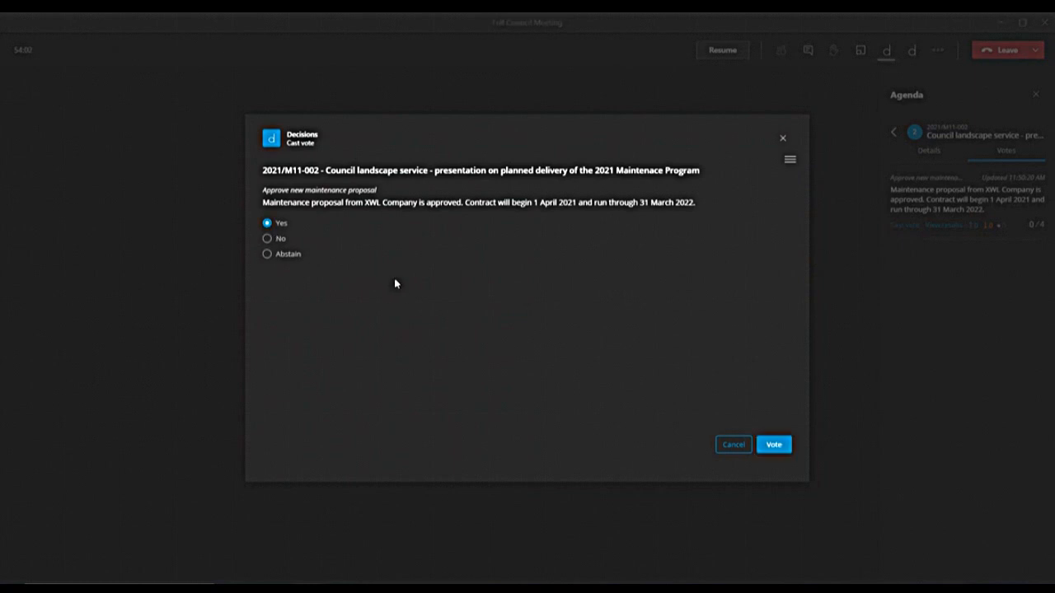
click(775, 447)
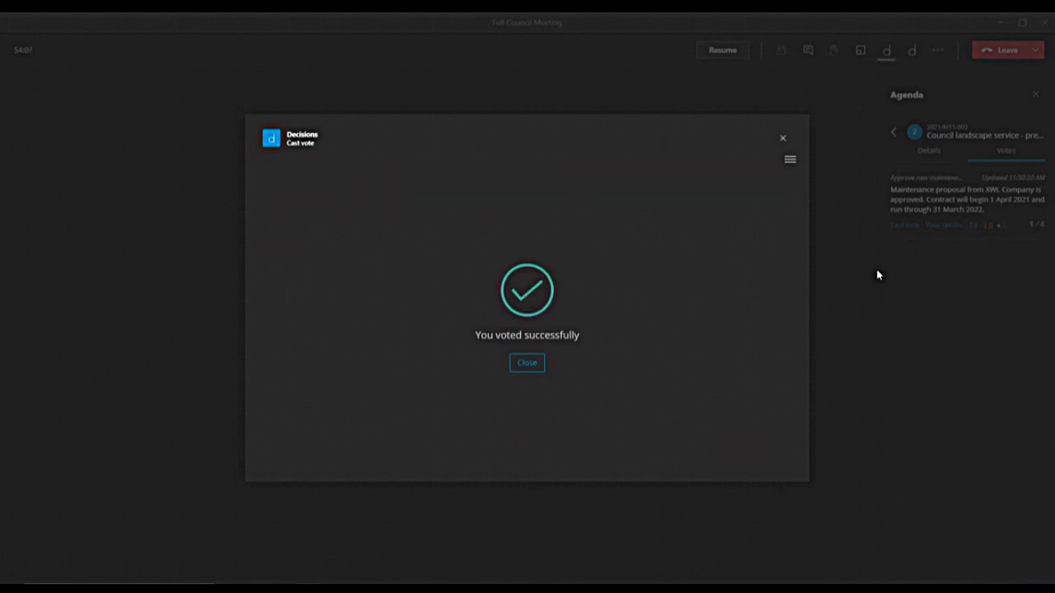
click(523, 364)
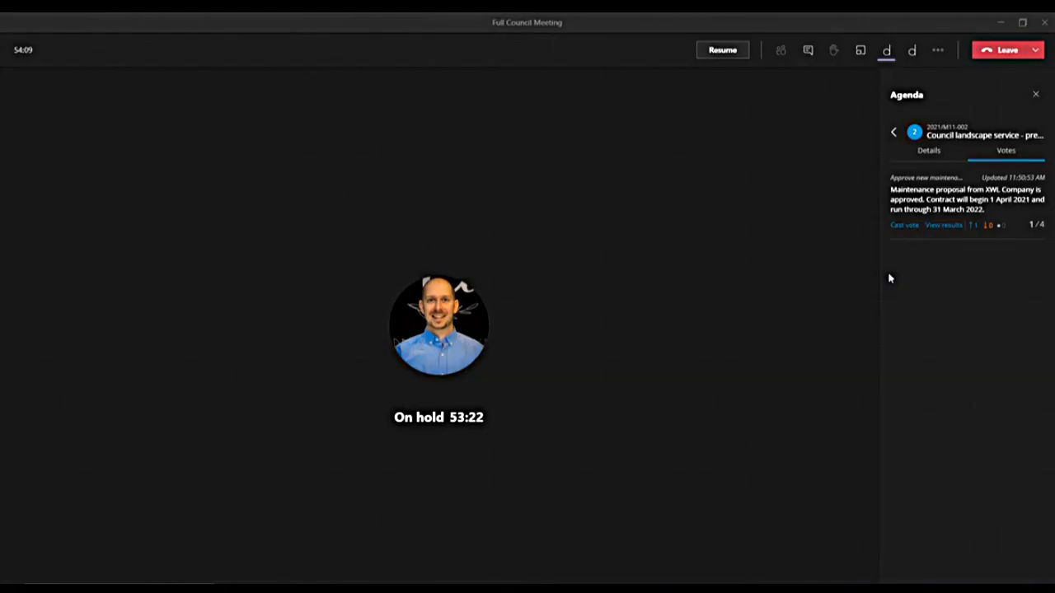
View the vote results for the maintenance proposal within the meeting, including the voters' affiliation.
click(945, 231)
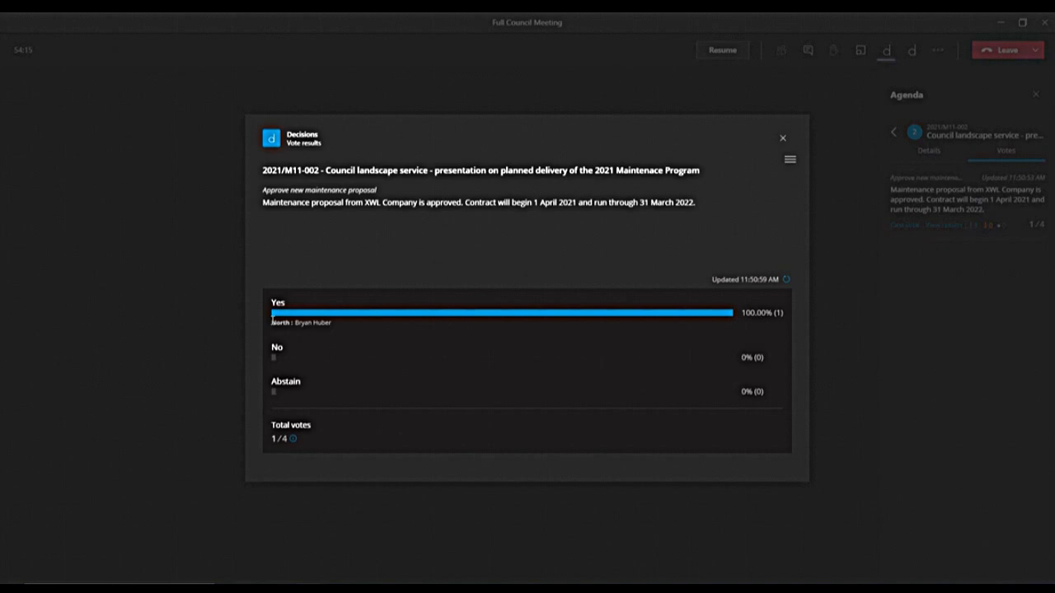
drag(271, 322, 288, 323)
click(341, 329)
click(785, 137)
Open the Council insurance policy renewal vote in the in-meeting agenda, expand the three proposals' descriptions and vote for Renew policy.
click(895, 134)
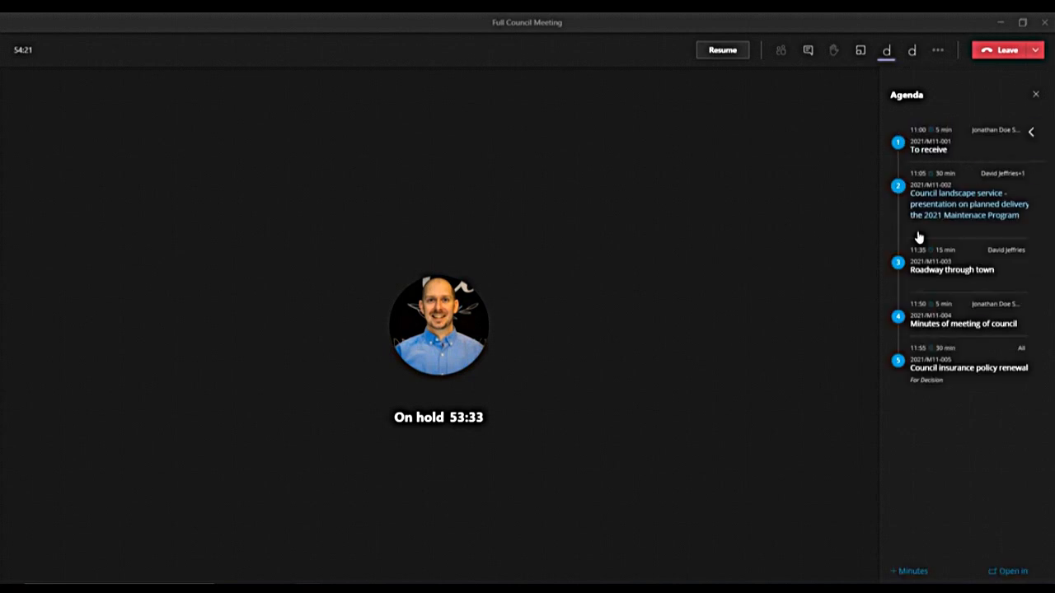
click(951, 377)
click(1006, 152)
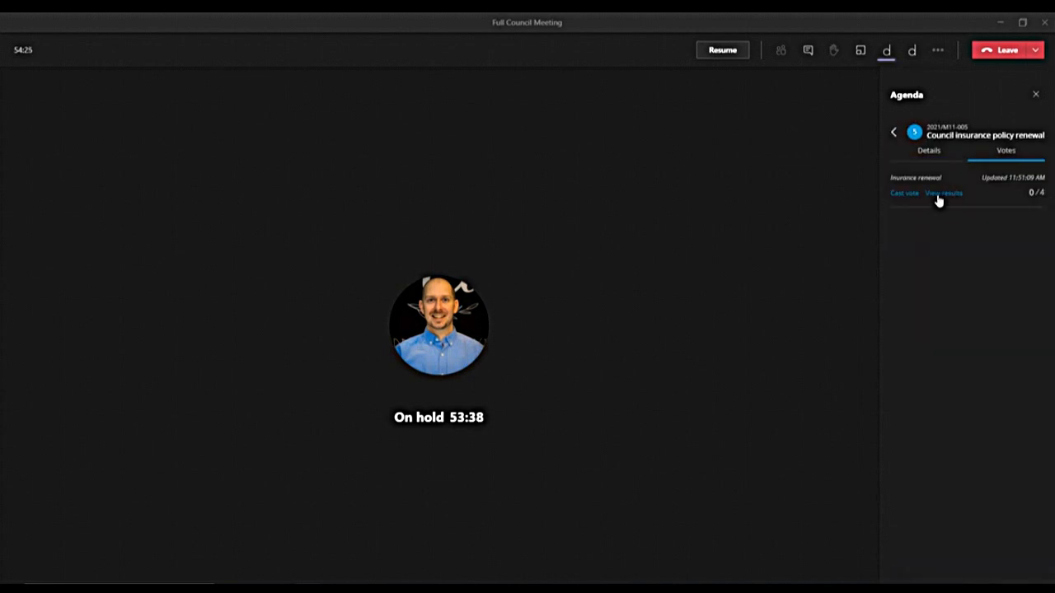
click(898, 196)
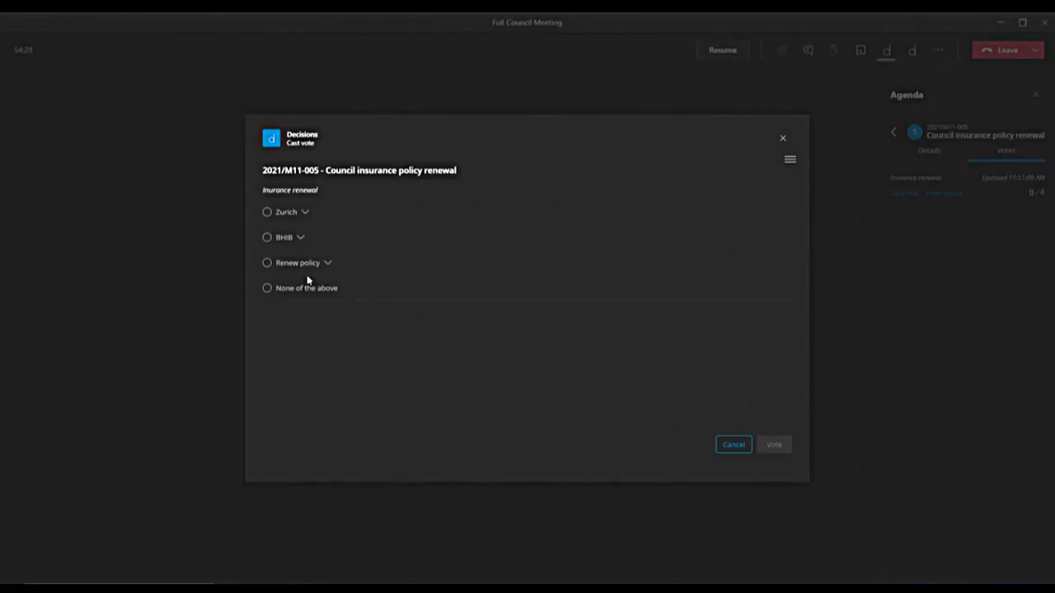
click(328, 263)
click(301, 237)
click(305, 213)
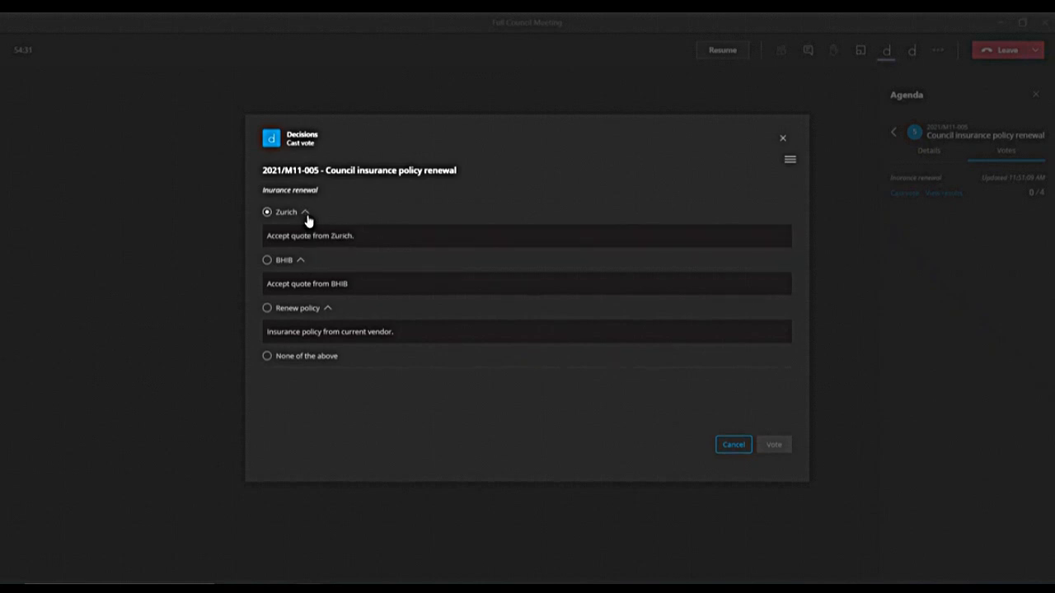
click(266, 309)
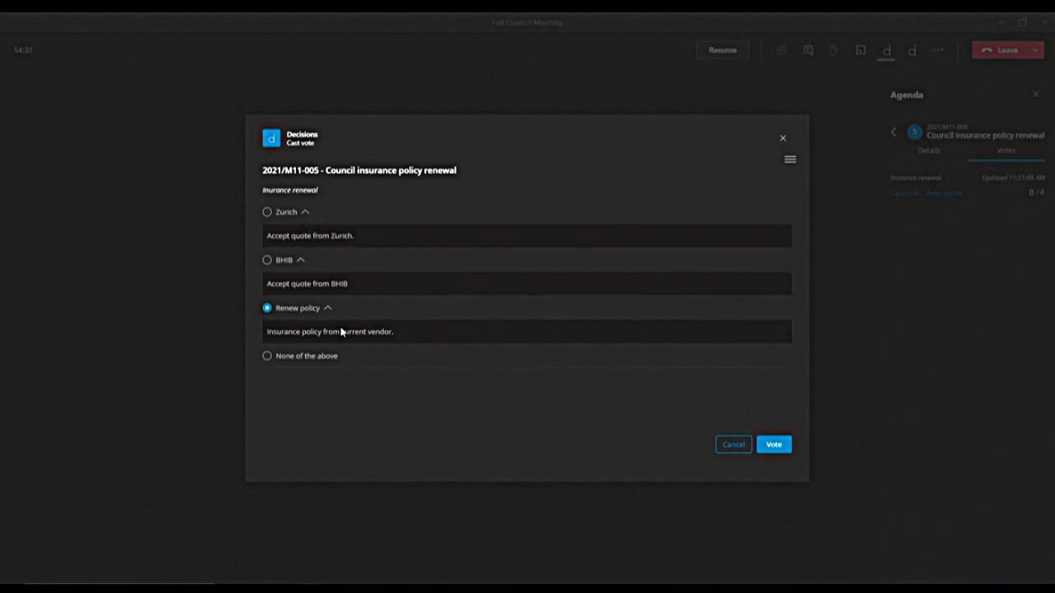
click(771, 449)
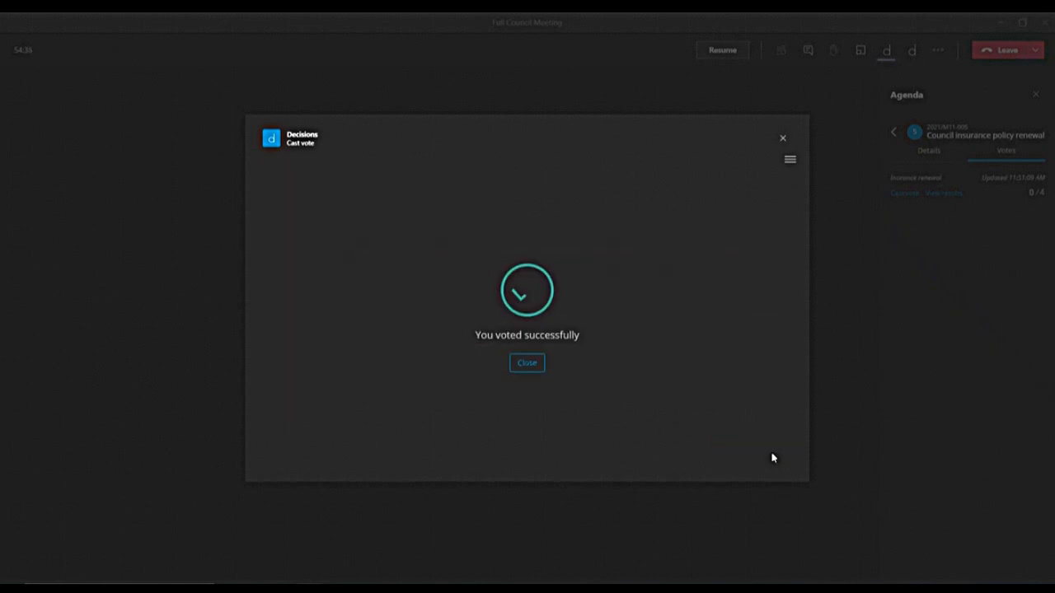
click(531, 368)
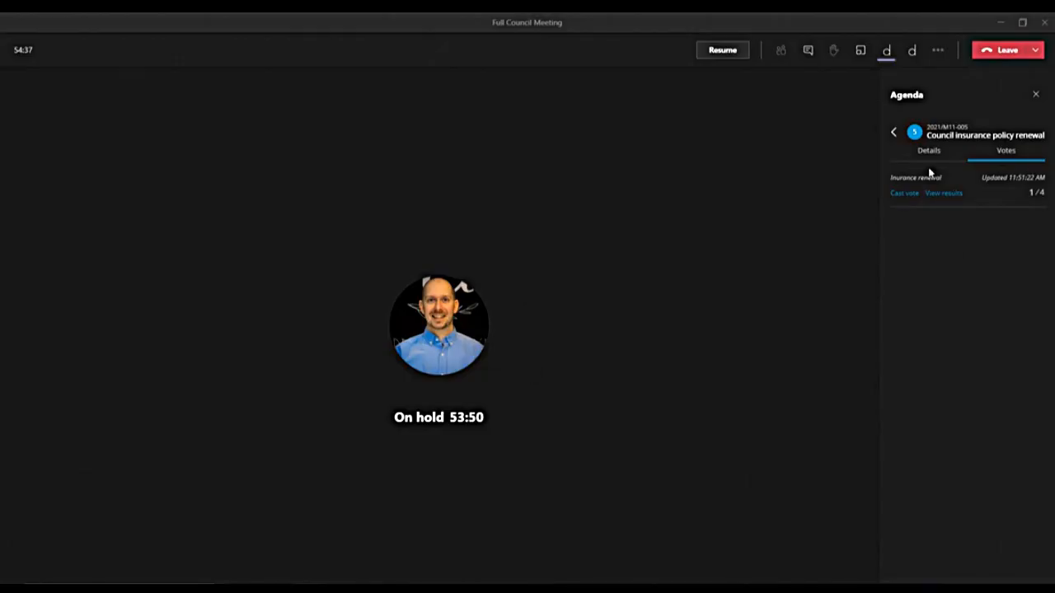
Back in the full Decisions agenda, view the maintenance proposal's vote results and make that decision final.
click(1002, 28)
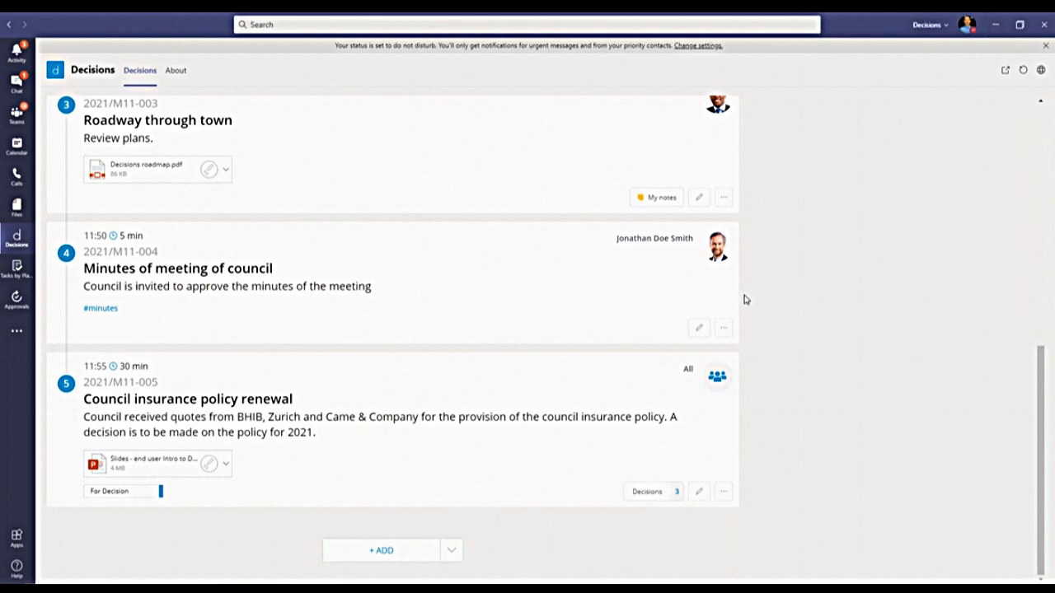
scroll(783, 331, up, 3)
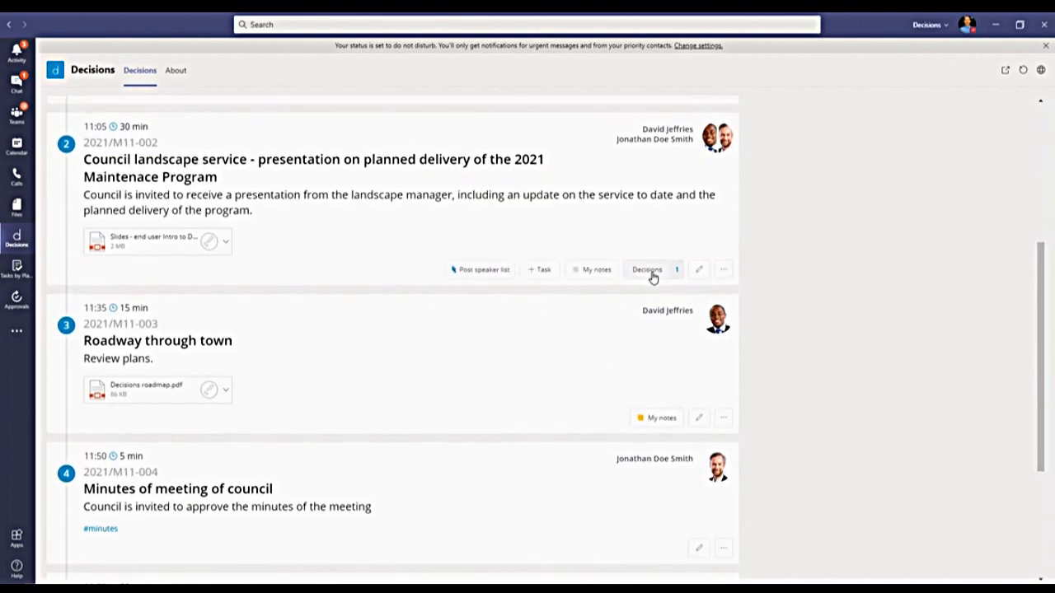
click(650, 272)
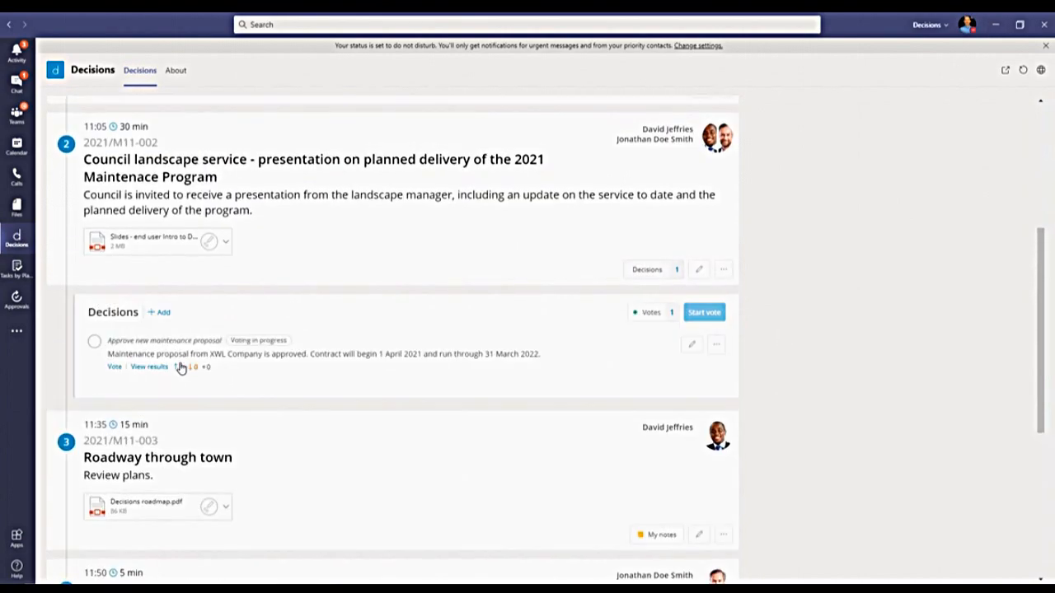
click(148, 368)
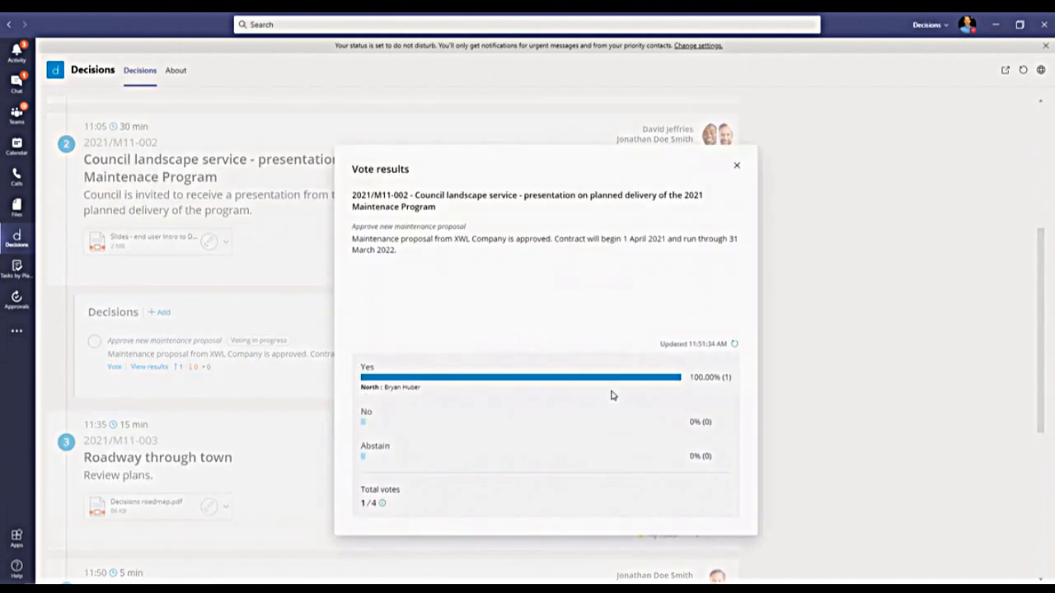
click(738, 165)
click(718, 346)
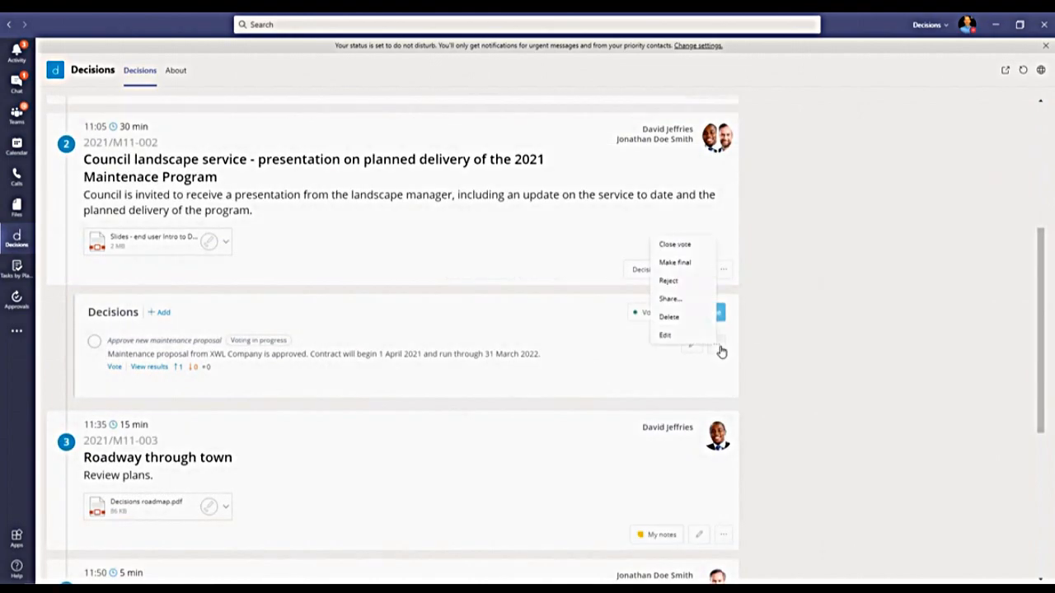
click(695, 264)
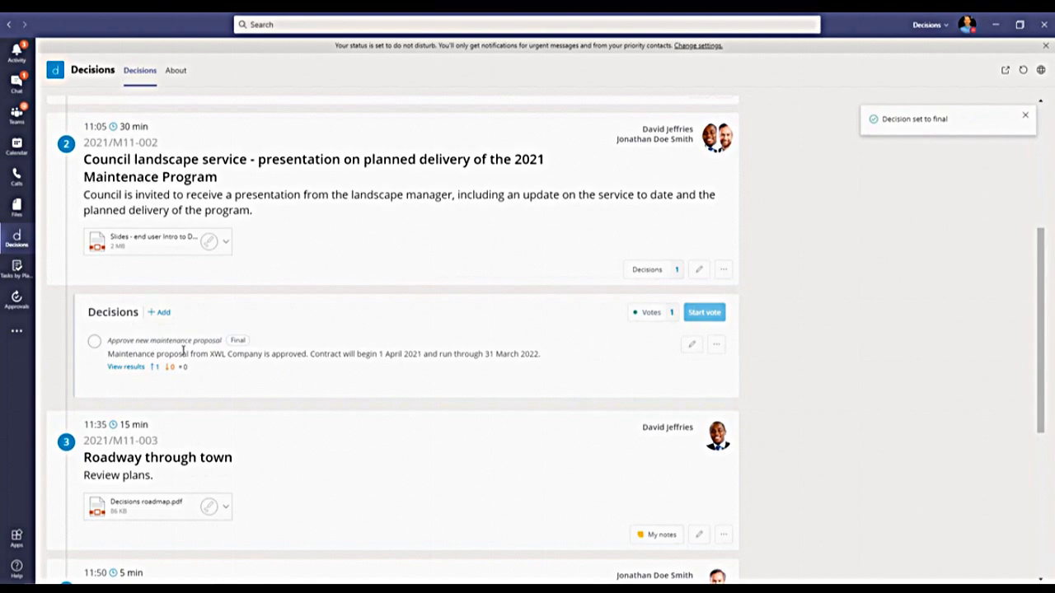
Expand the decisions of the Council insurance policy renewal item and view its list of votes.
scroll(798, 338, down, 3)
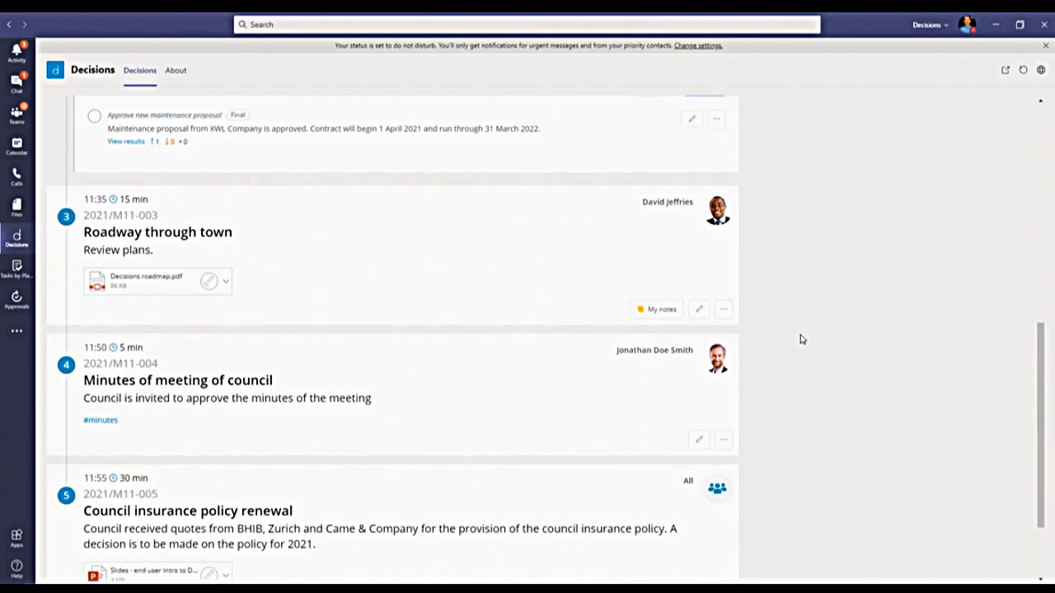
scroll(801, 339, down, 2)
click(659, 492)
scroll(799, 460, down, 1)
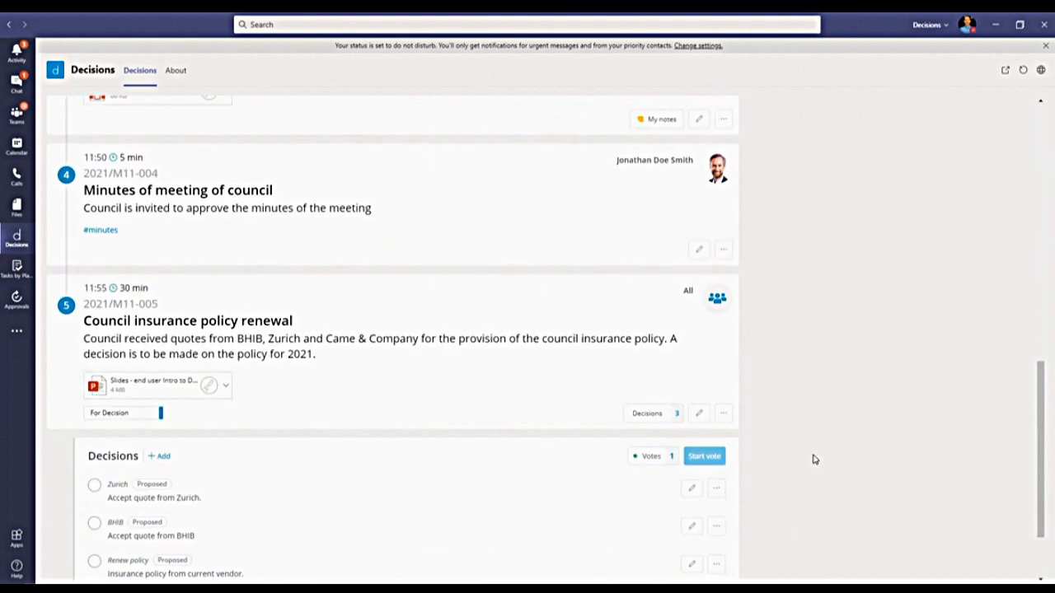
scroll(812, 459, down, 1)
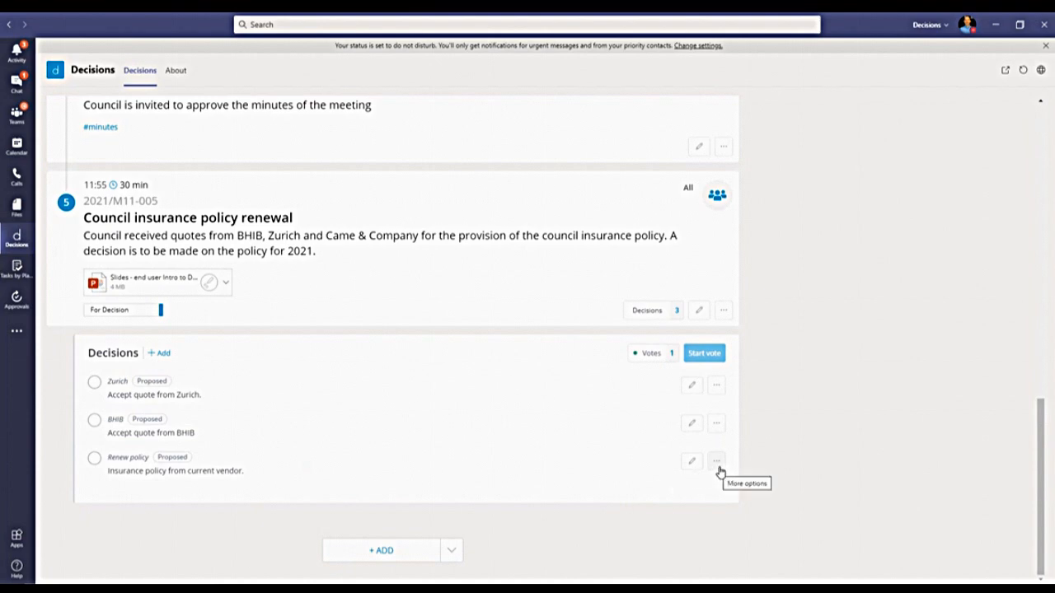
click(651, 353)
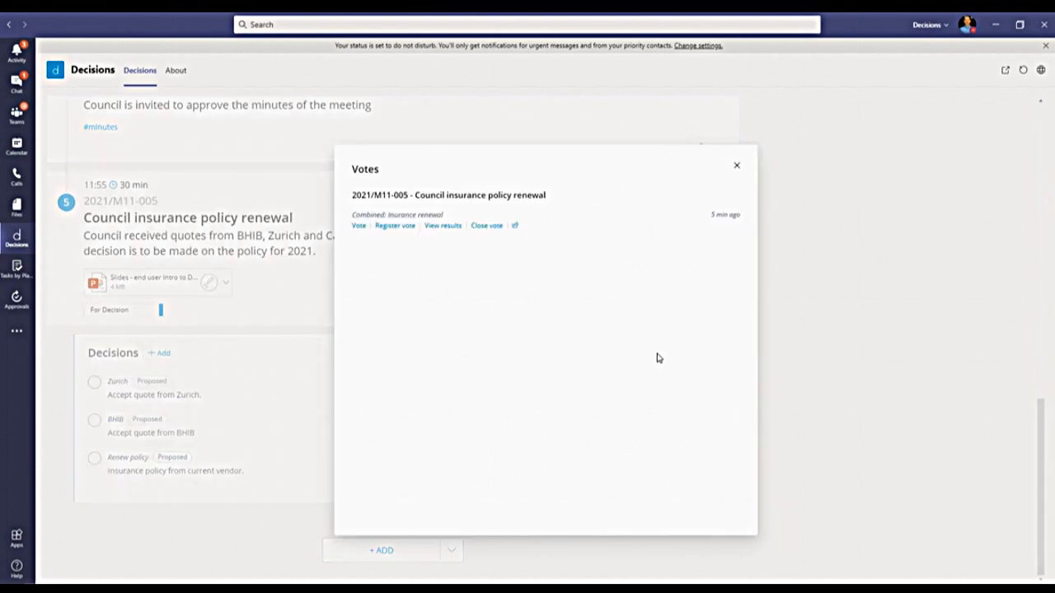
click(737, 166)
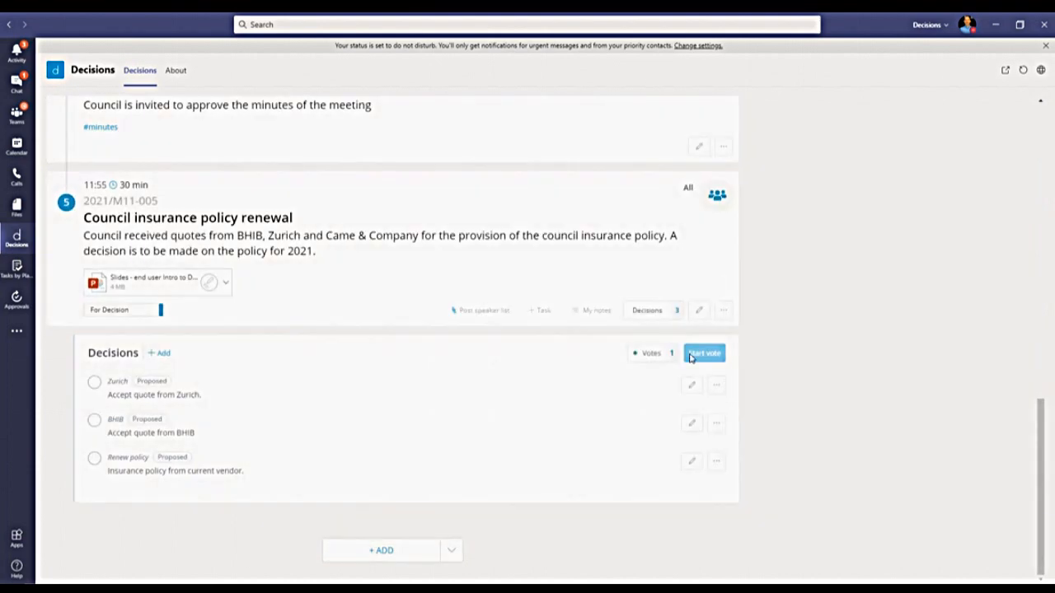
Manually register a member's vote for Renew policy in the Council insurance policy renewal vote, with Phone as the voting method.
click(653, 361)
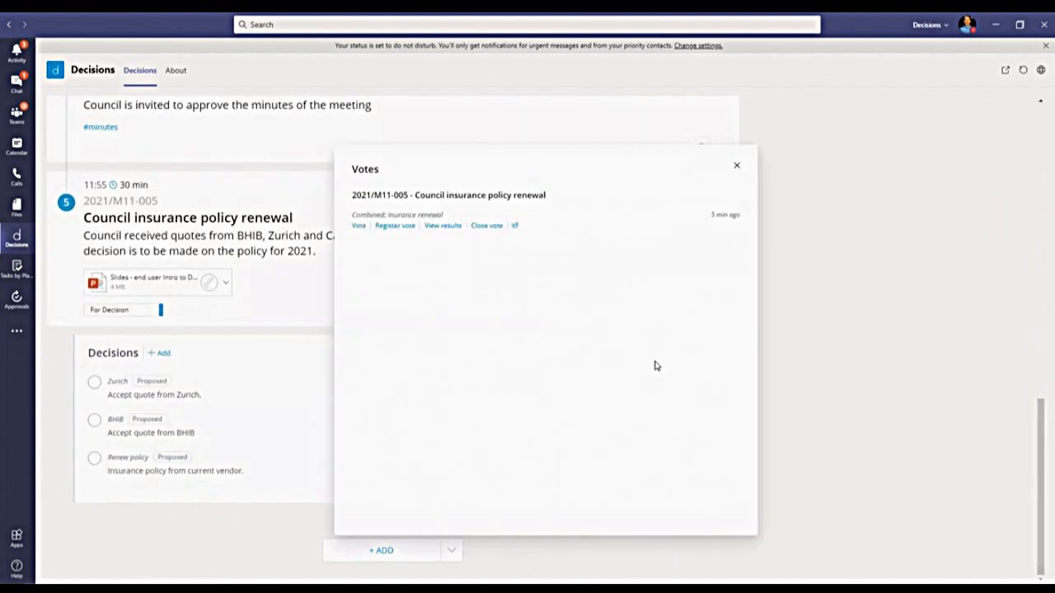
click(394, 225)
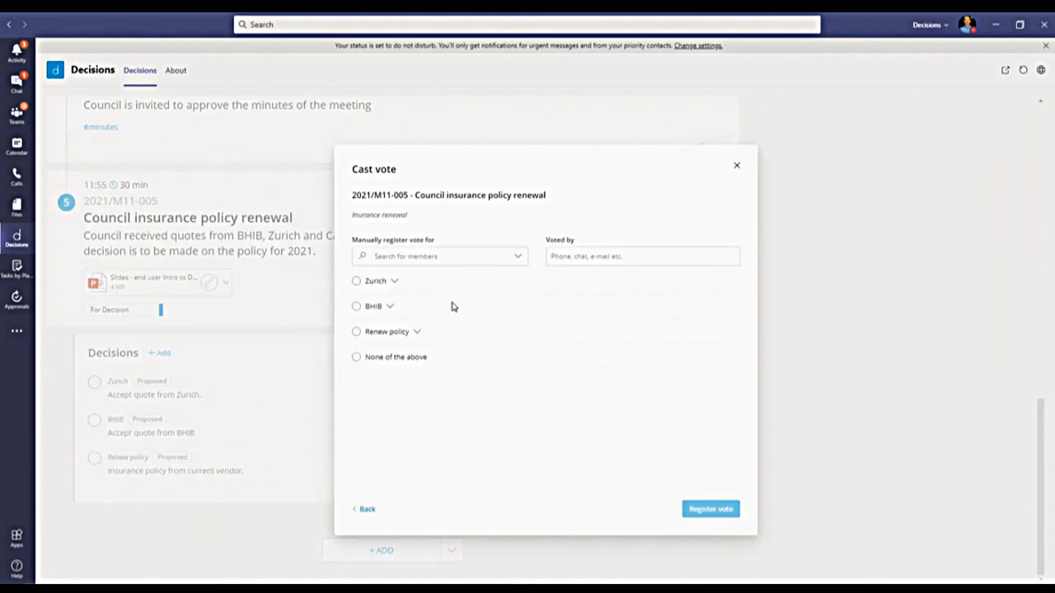
click(414, 257)
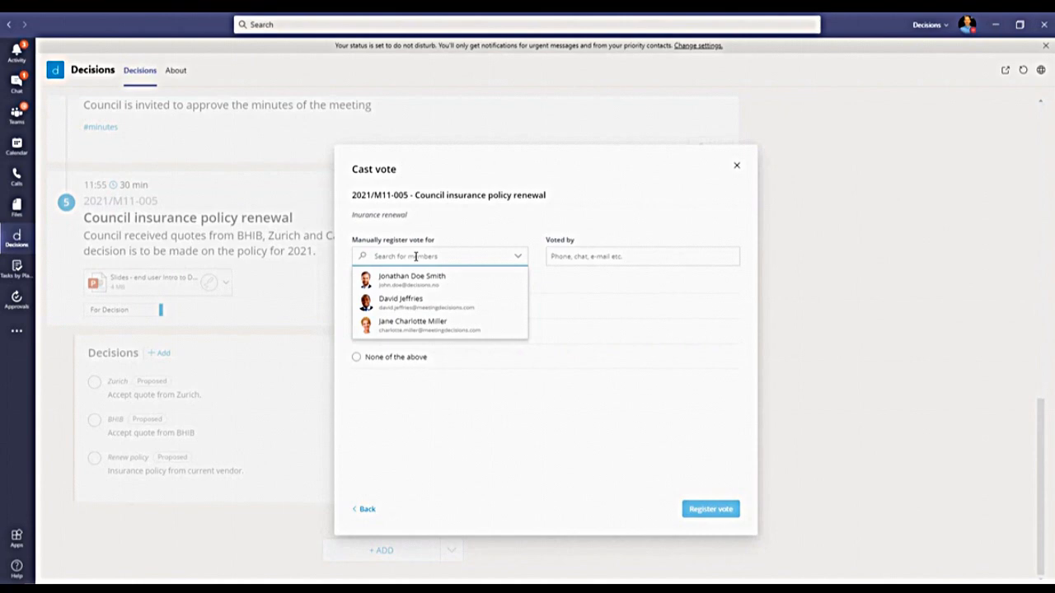
click(417, 303)
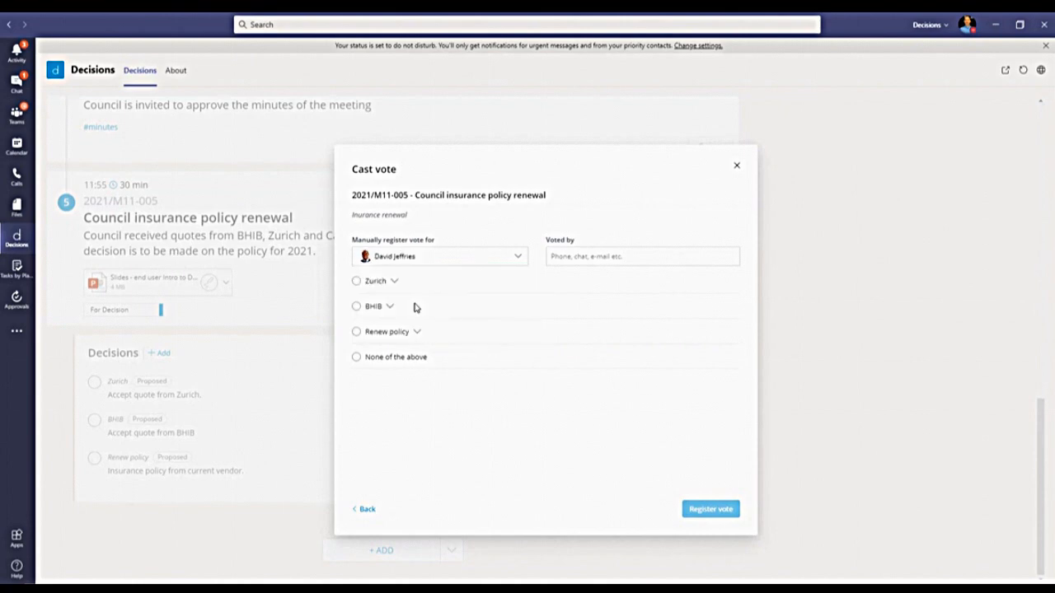
click(611, 259)
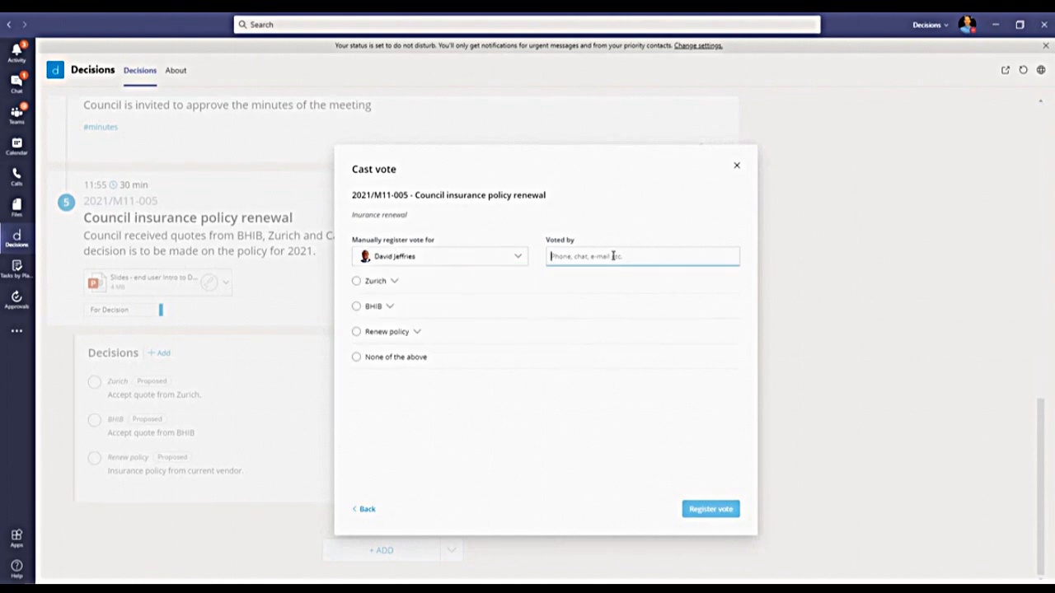
text(Phone)
click(356, 332)
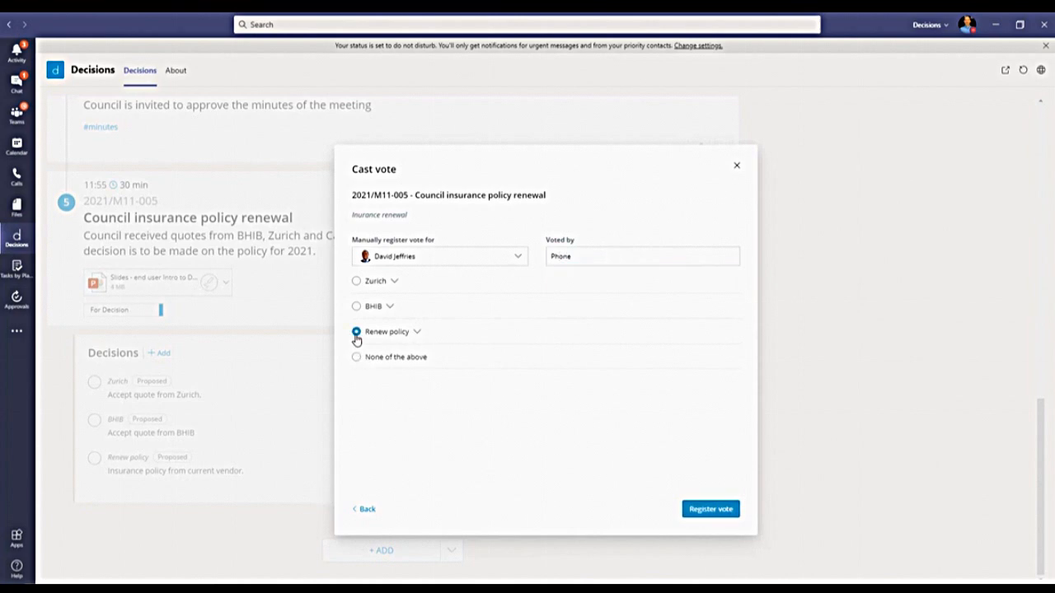
click(712, 511)
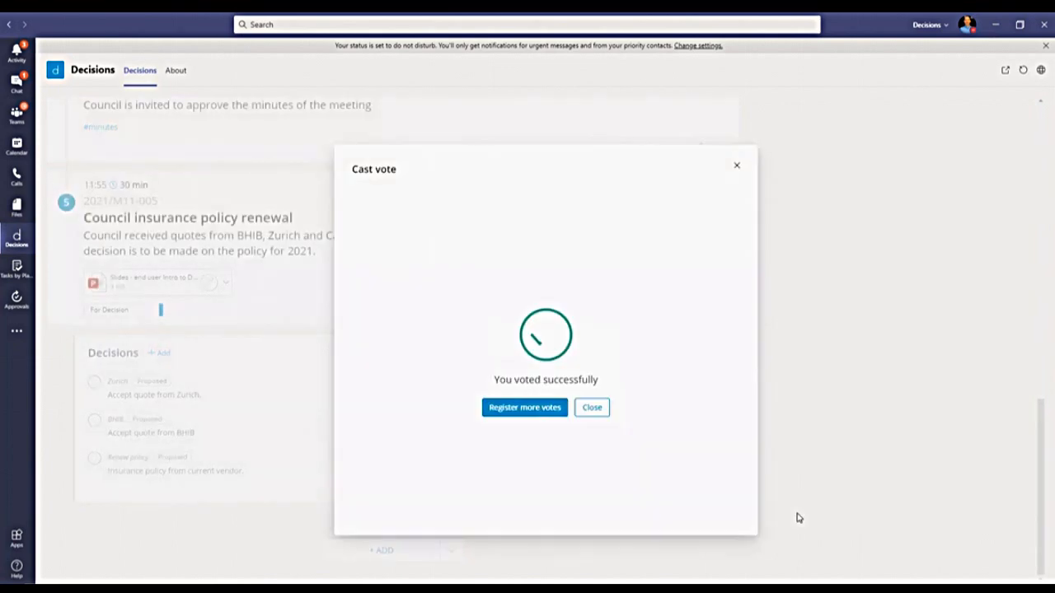
click(597, 409)
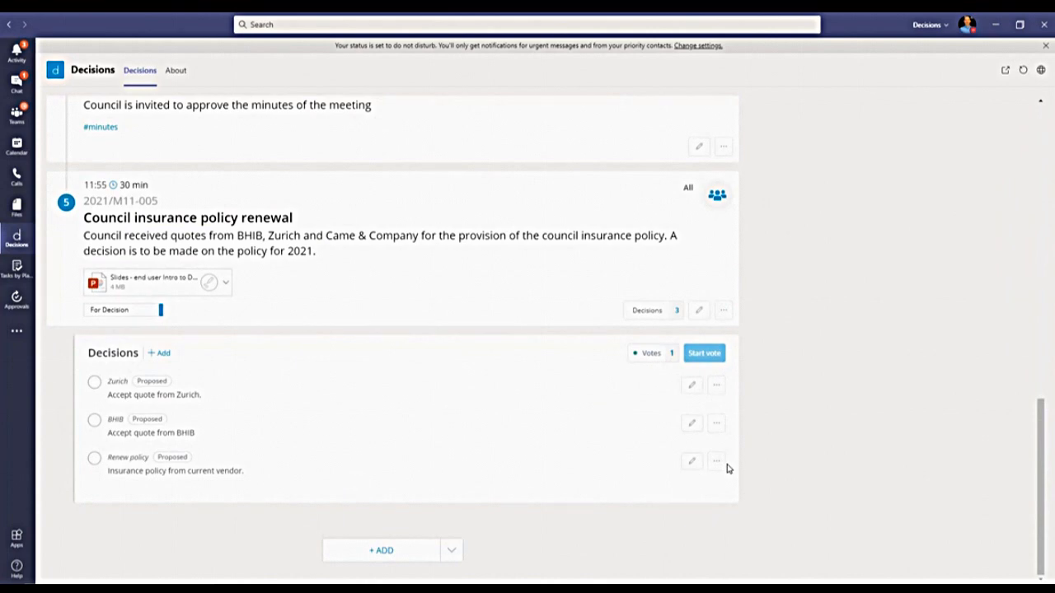
View the results of the combined insurance renewal vote.
click(651, 354)
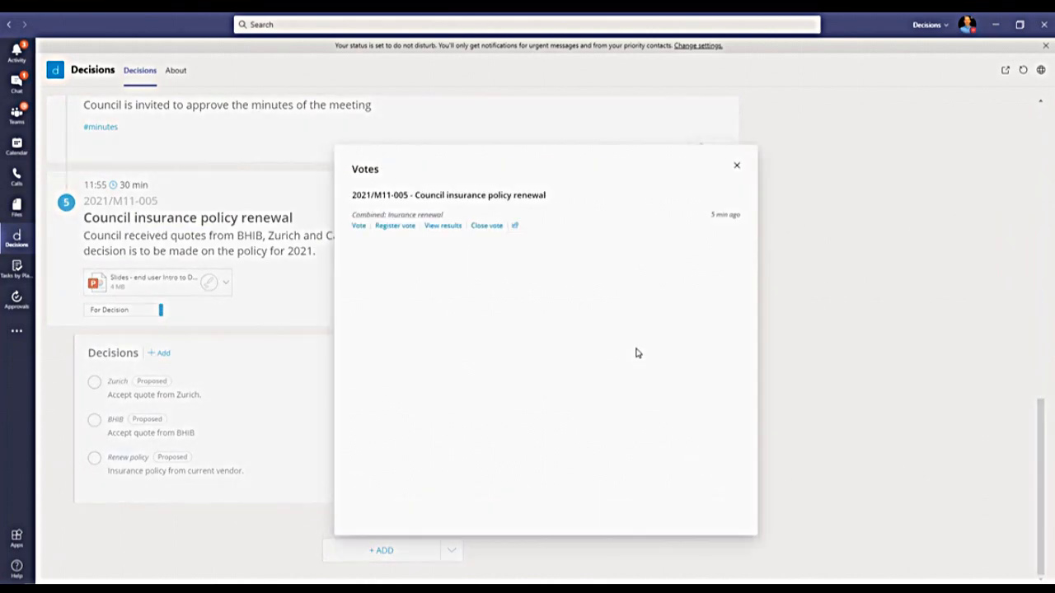
click(436, 228)
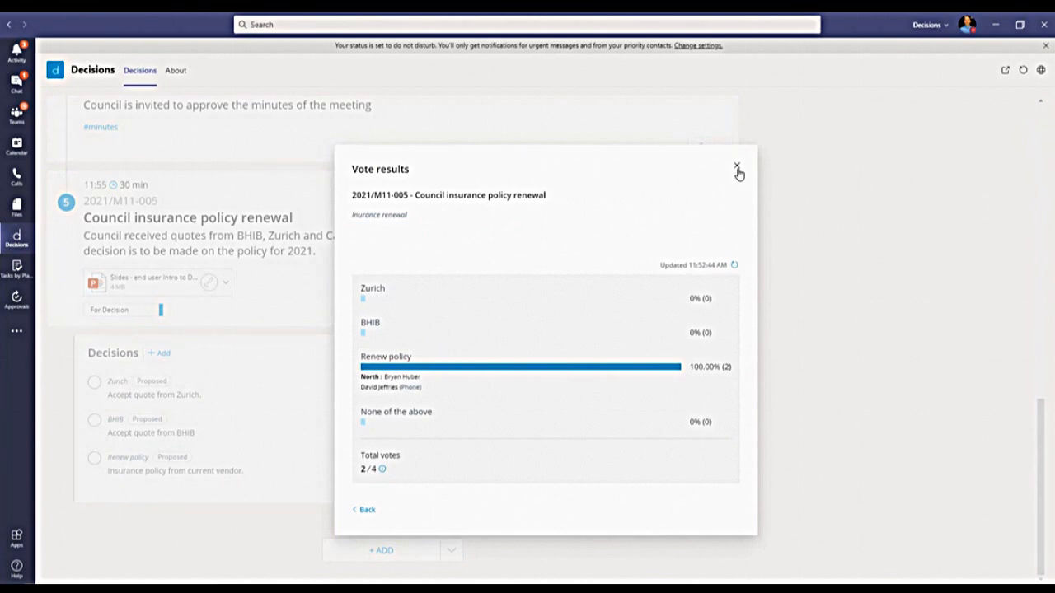
click(737, 166)
Make the Renew policy decision final and dismiss the notification.
click(717, 462)
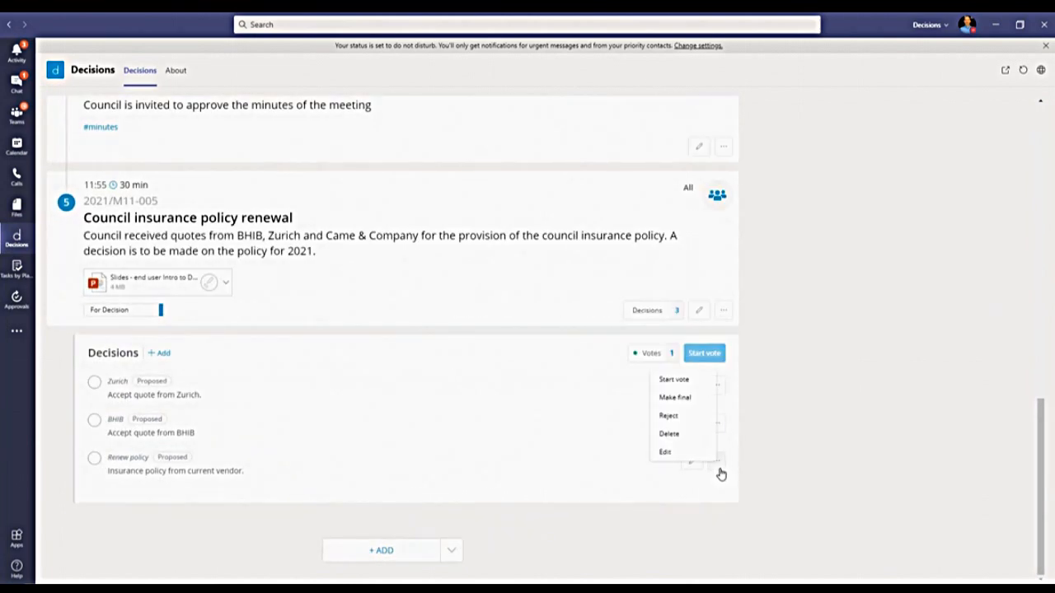
click(685, 400)
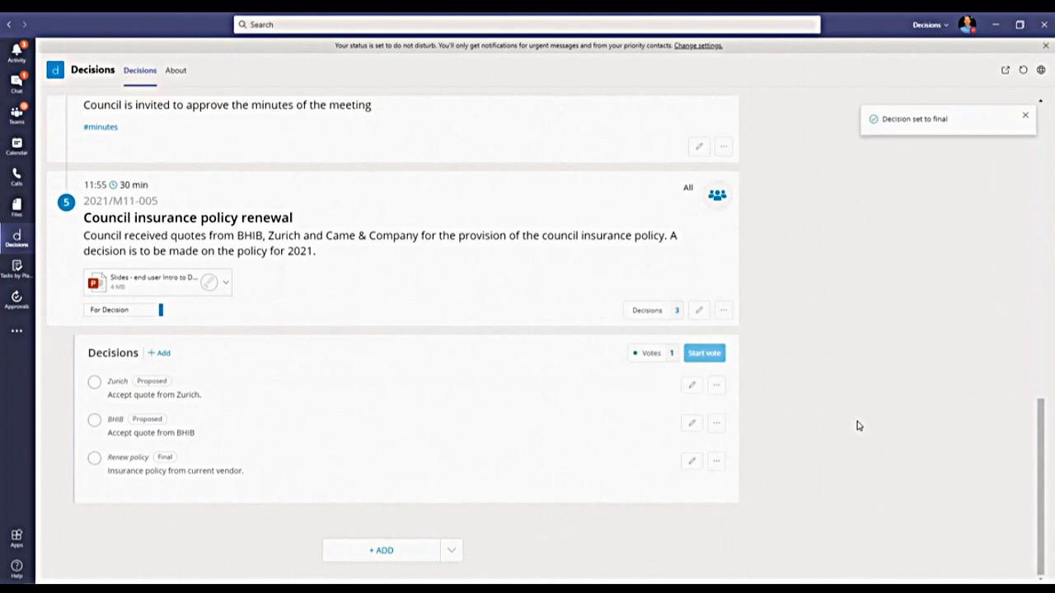
click(1026, 119)
Start a task named Quote from XYZ Company on the Council landscape service item, removing the second assignee so only the first remains.
scroll(725, 426, up, 10)
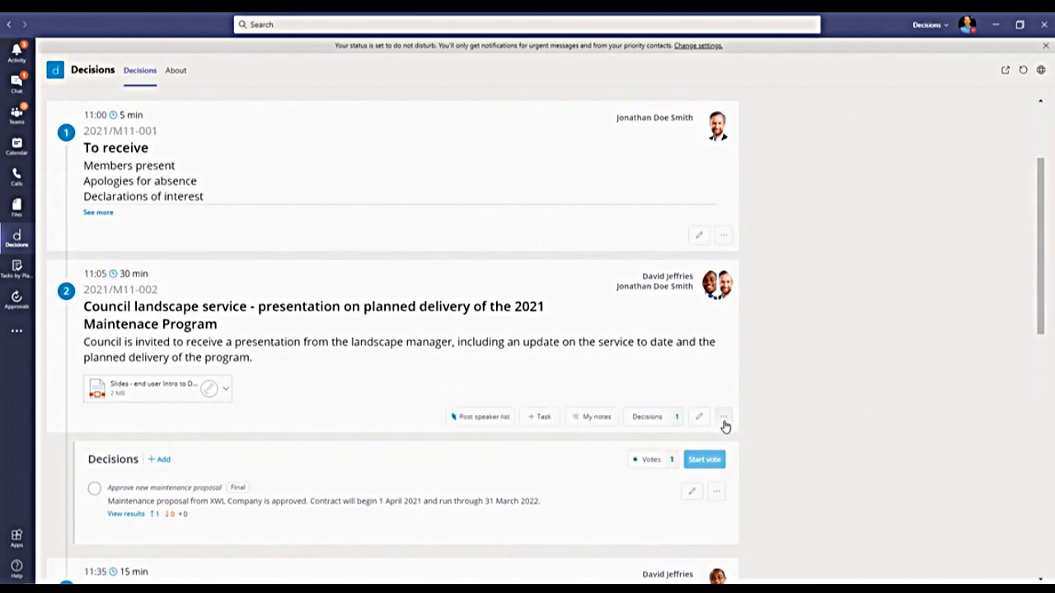
click(544, 423)
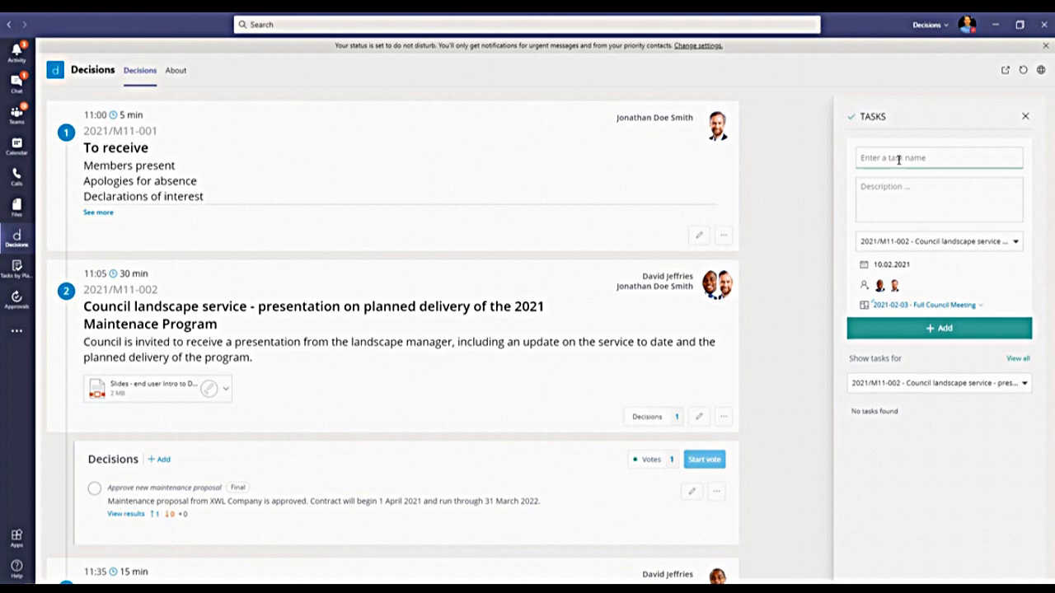
text(O)
text(uote from XYZ Company)
click(978, 193)
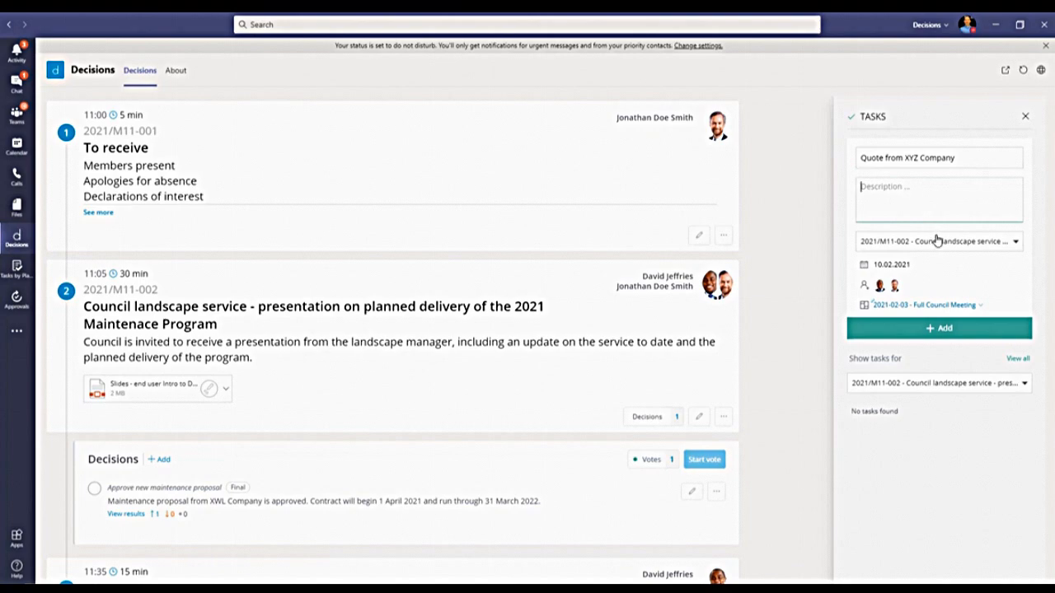
click(895, 285)
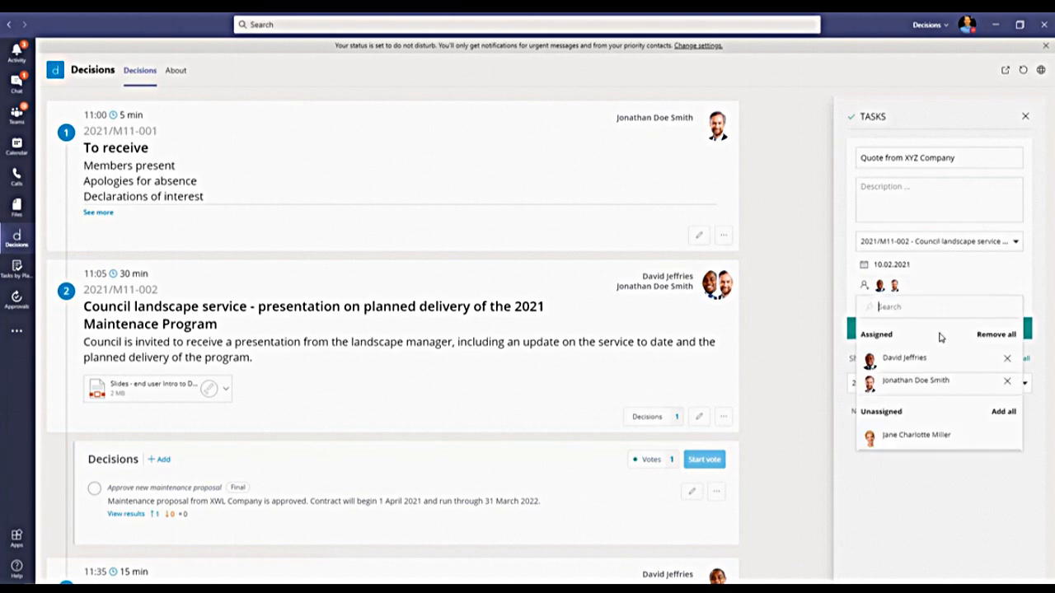
click(1009, 382)
click(1040, 281)
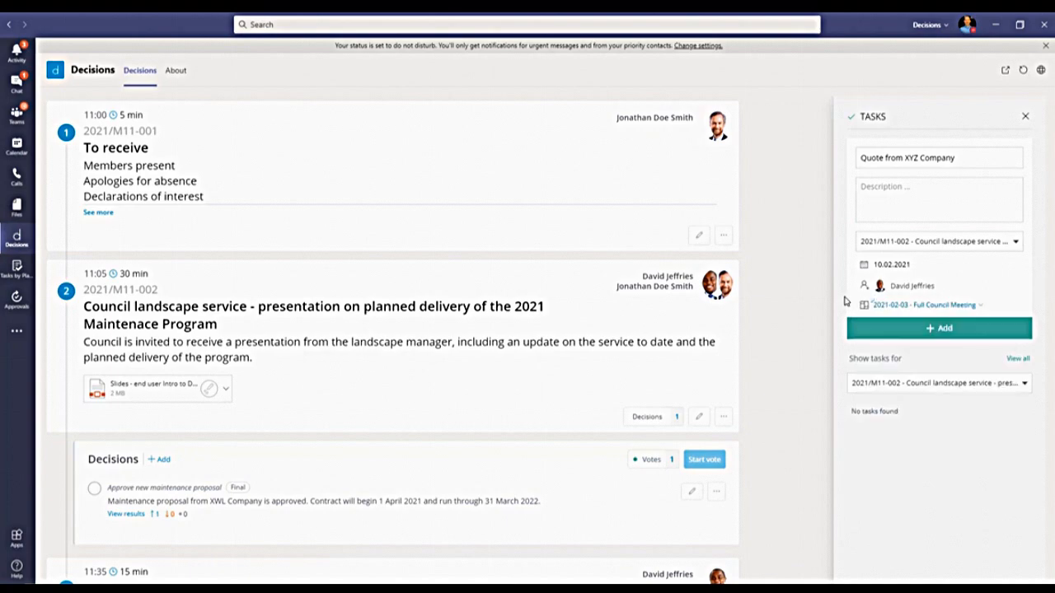
Set the task's bucket to Finance, add the task and close the task pane.
click(940, 306)
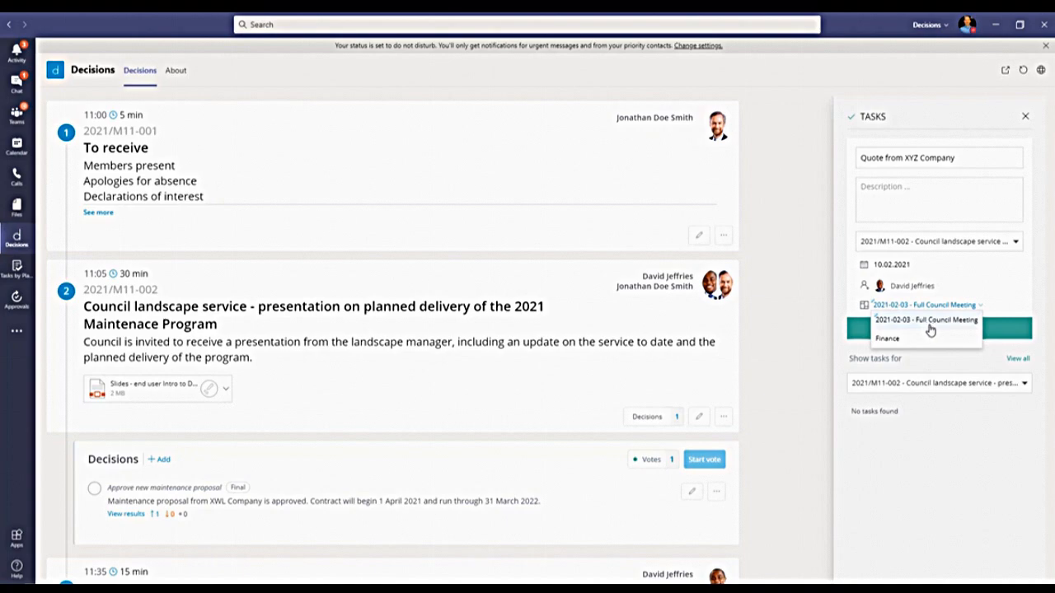
click(944, 328)
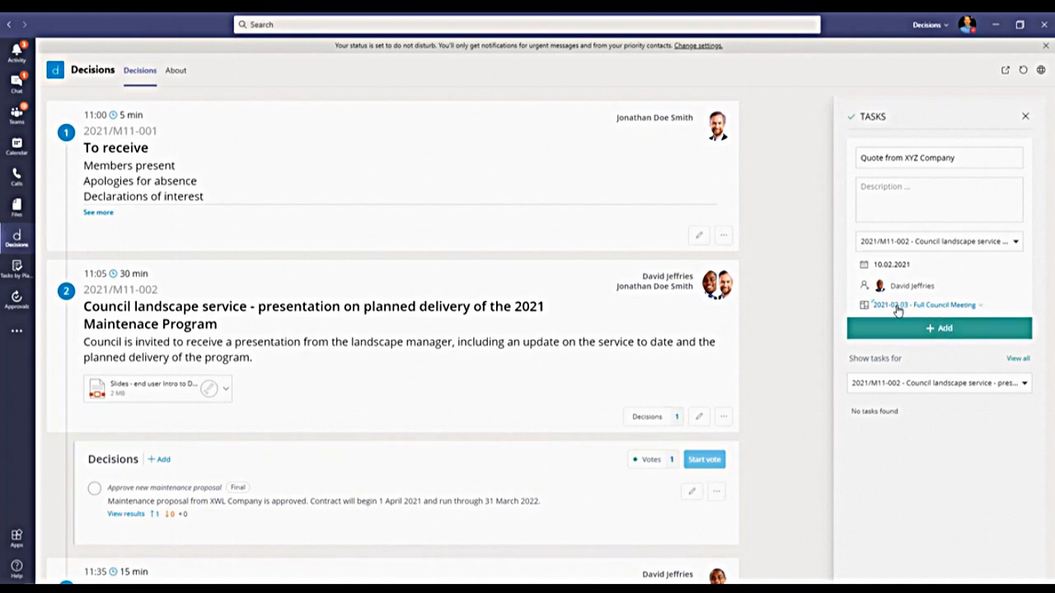
click(944, 310)
click(924, 338)
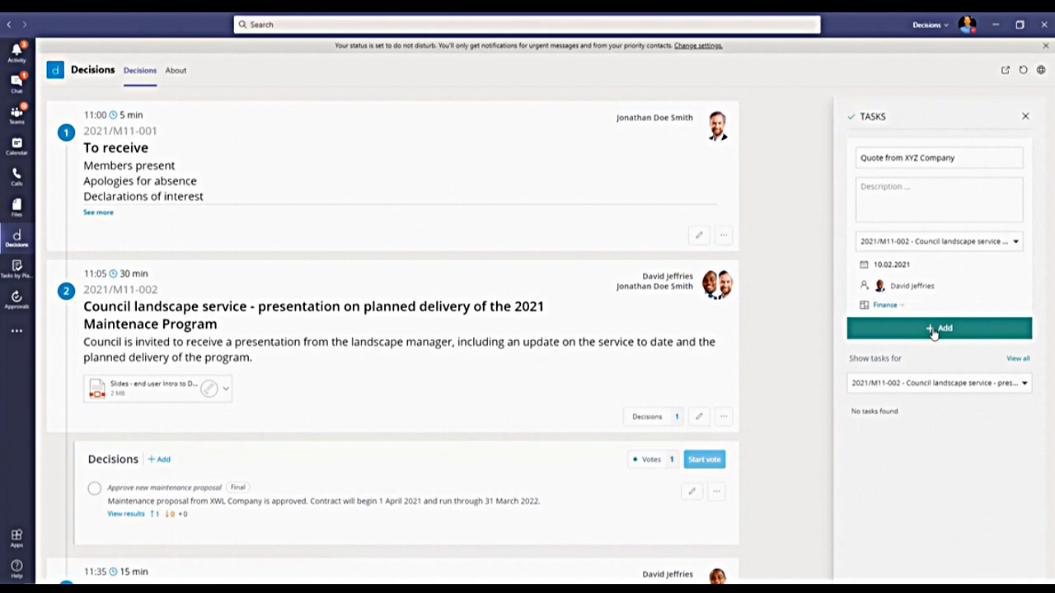
click(932, 329)
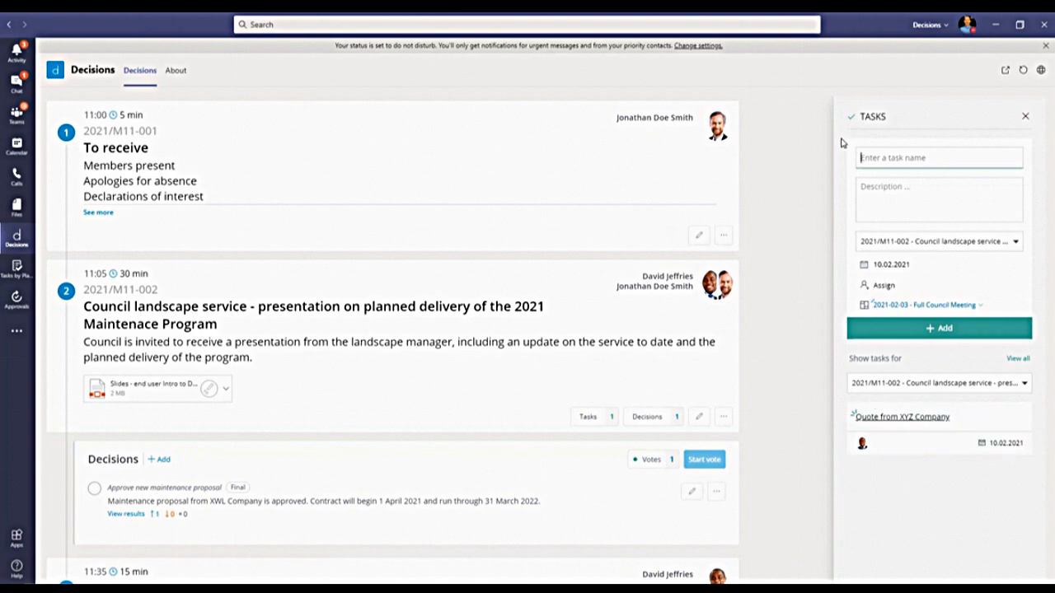
click(1025, 118)
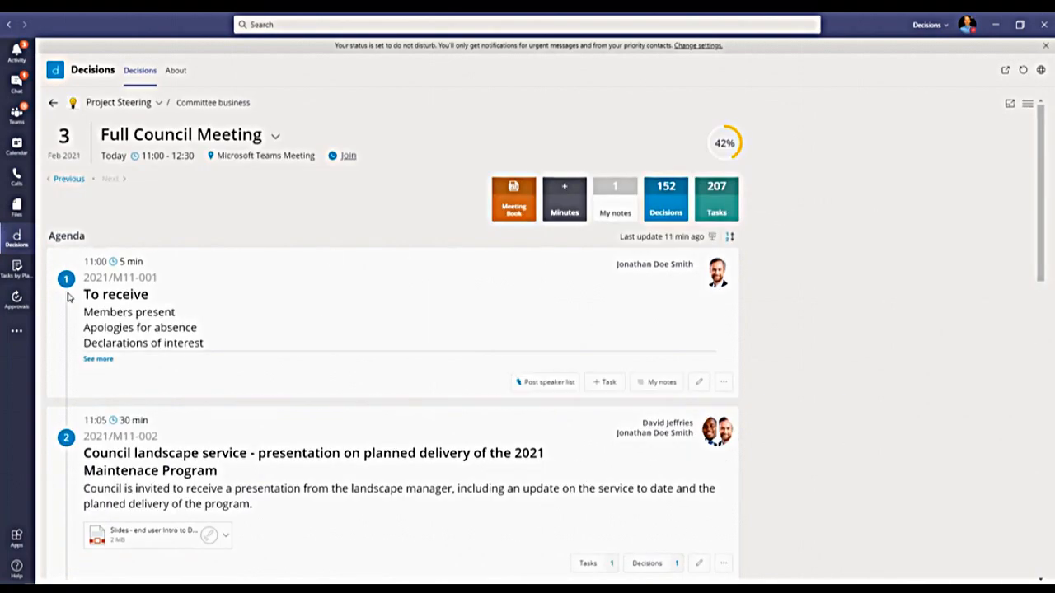
Switch to Tasks by Planner and To Do and open Project Steering's Tasks plan for Committee business.
click(17, 272)
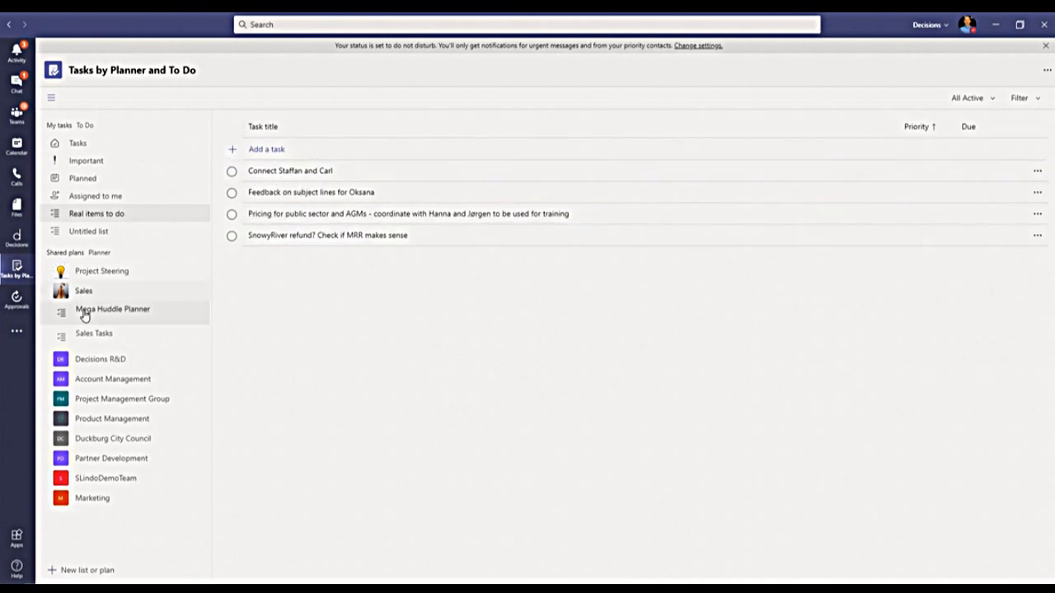
click(114, 277)
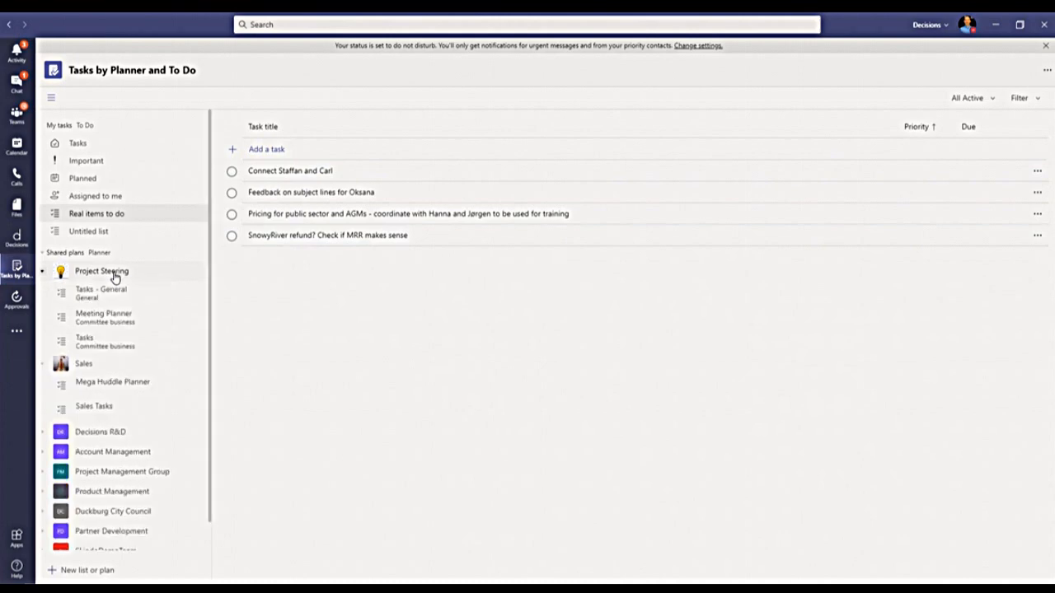
click(153, 352)
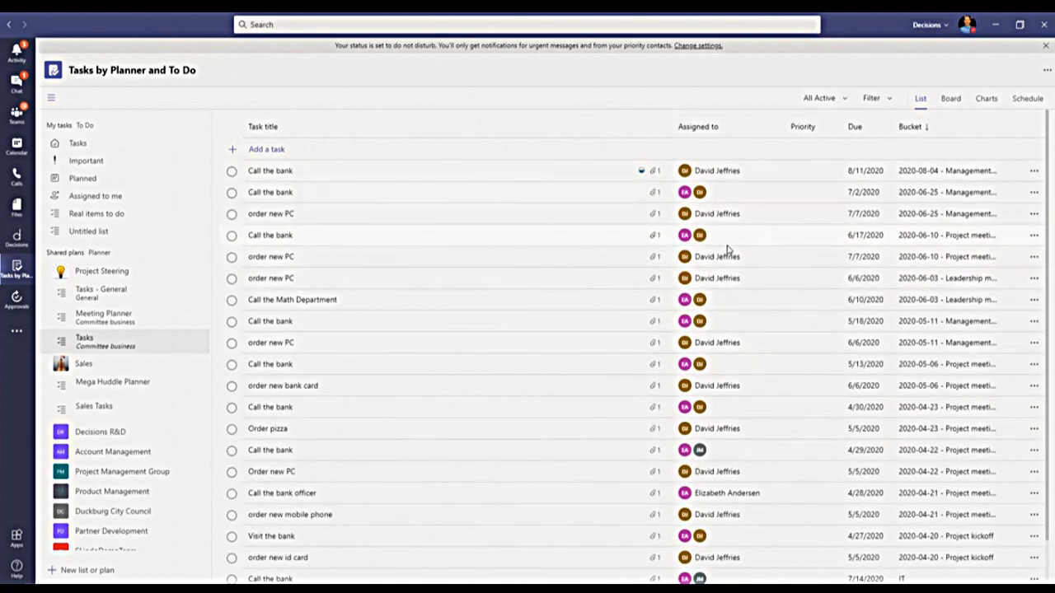
Show the plan as a board and complete the "order new PC" task in the 2020-05-11 - Management meeting bucket.
click(955, 101)
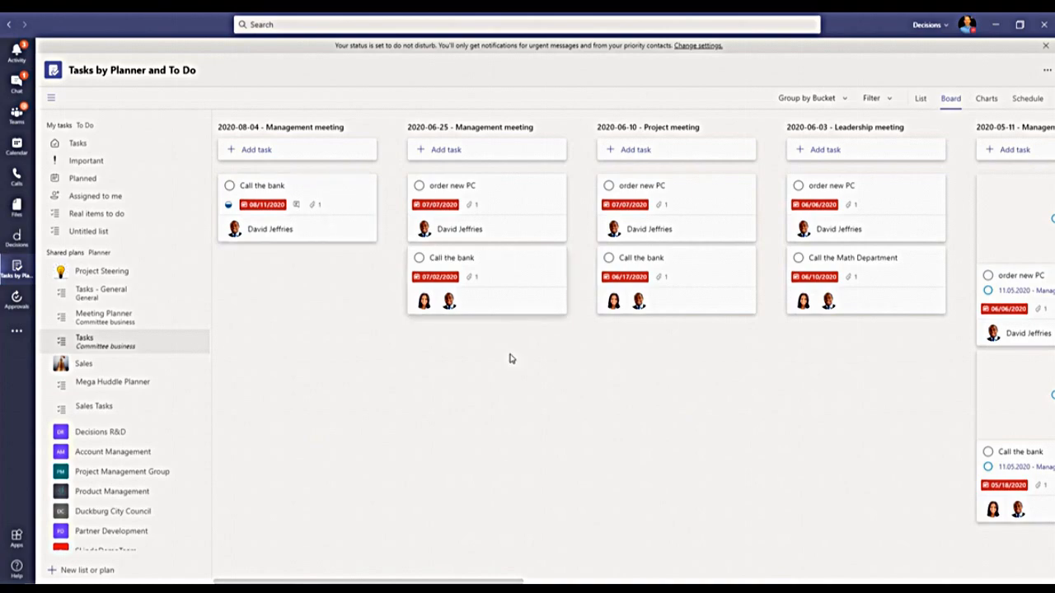
scroll(514, 577, right, 3)
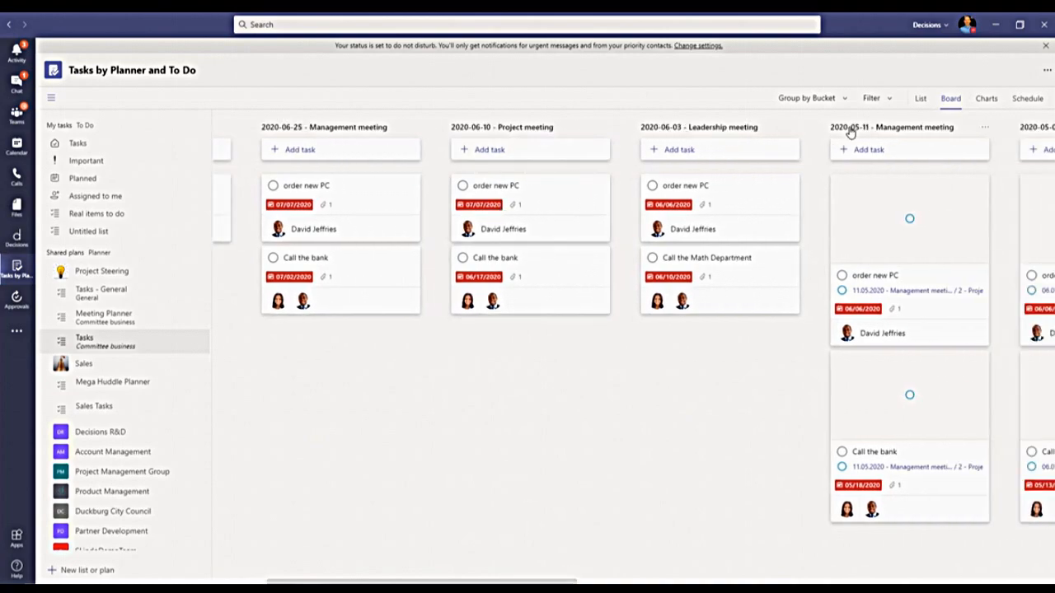
scroll(519, 582, right, 5)
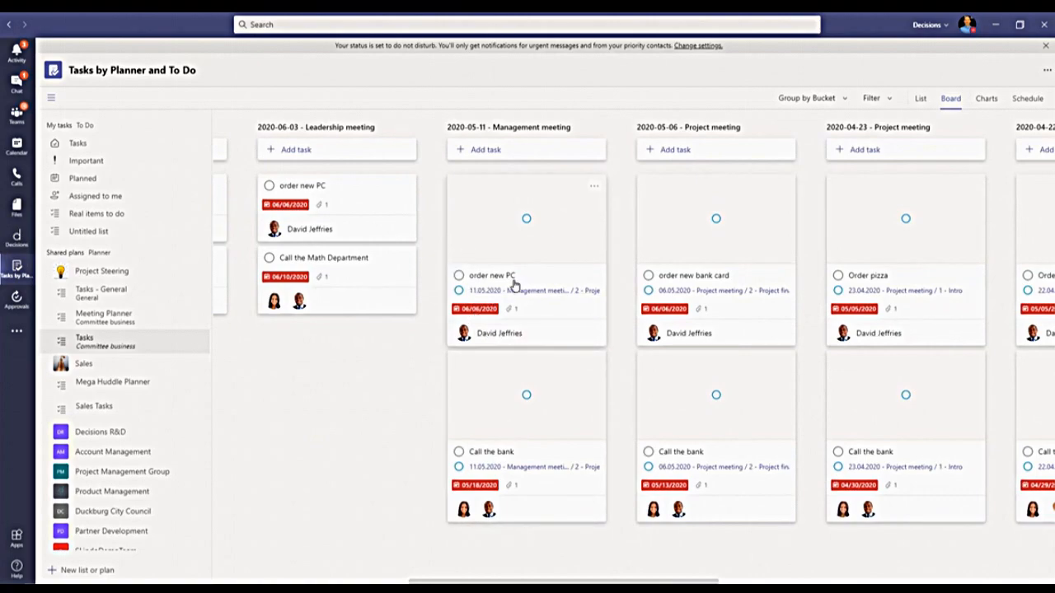
click(458, 276)
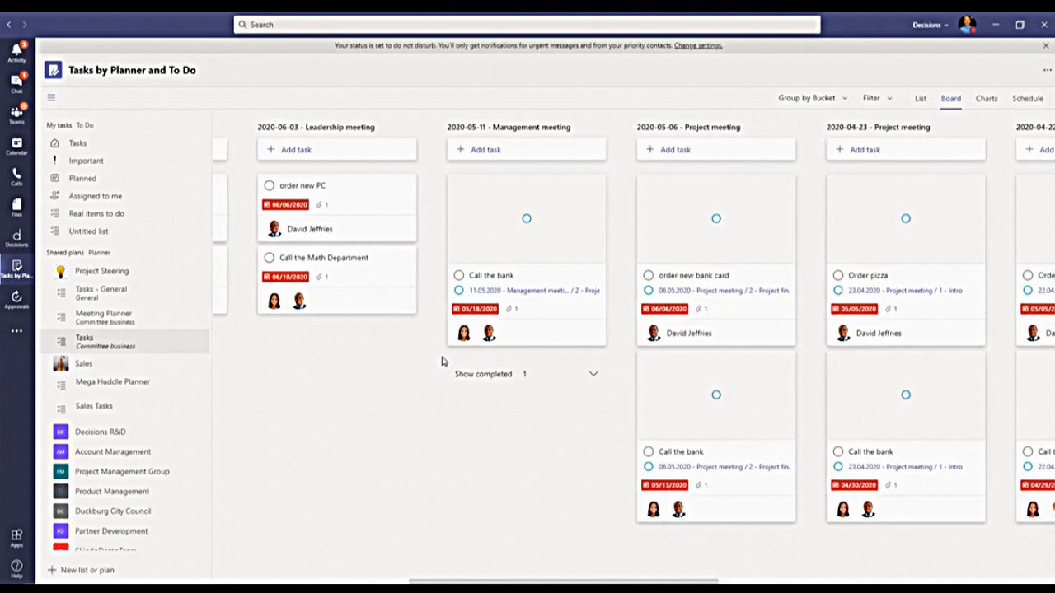
Back in Decisions, create Word template minutes named "2021-02-03 - Full Council Meeting - Minutes" and show the new document in a maximized Word window.
click(15, 237)
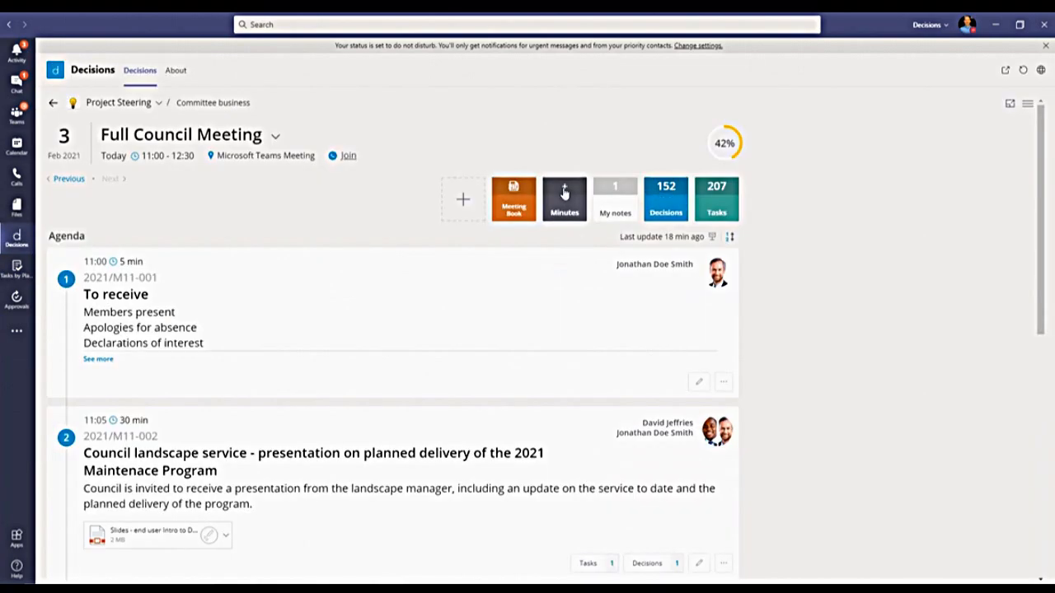
click(565, 191)
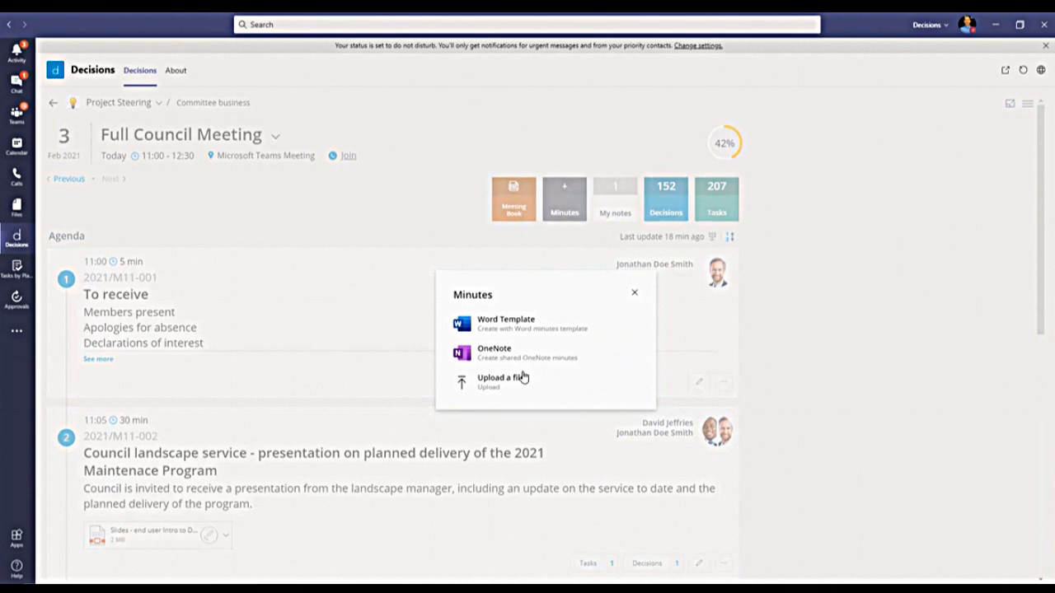
click(511, 328)
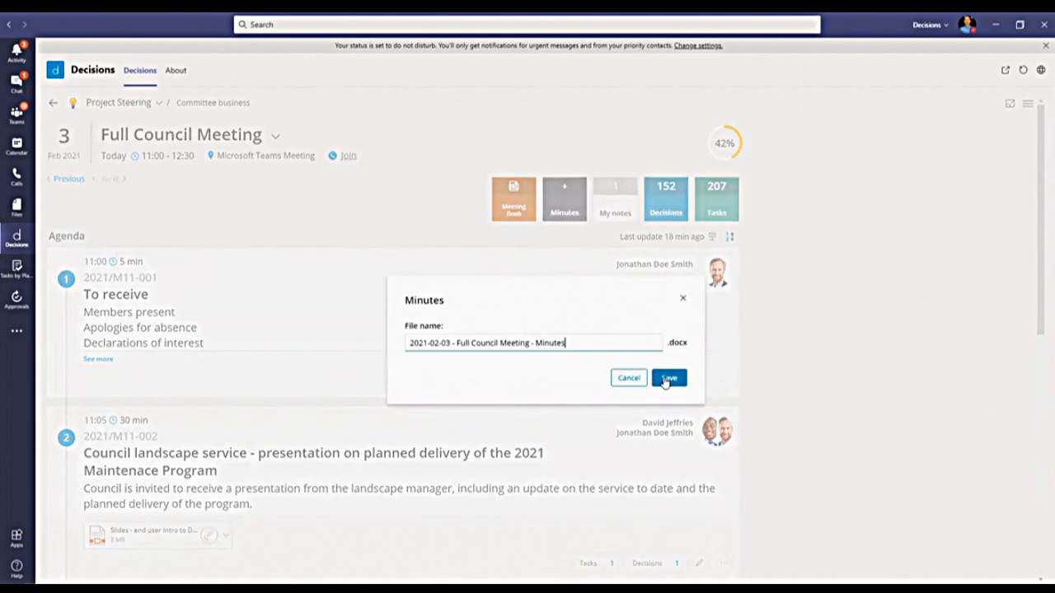
click(667, 379)
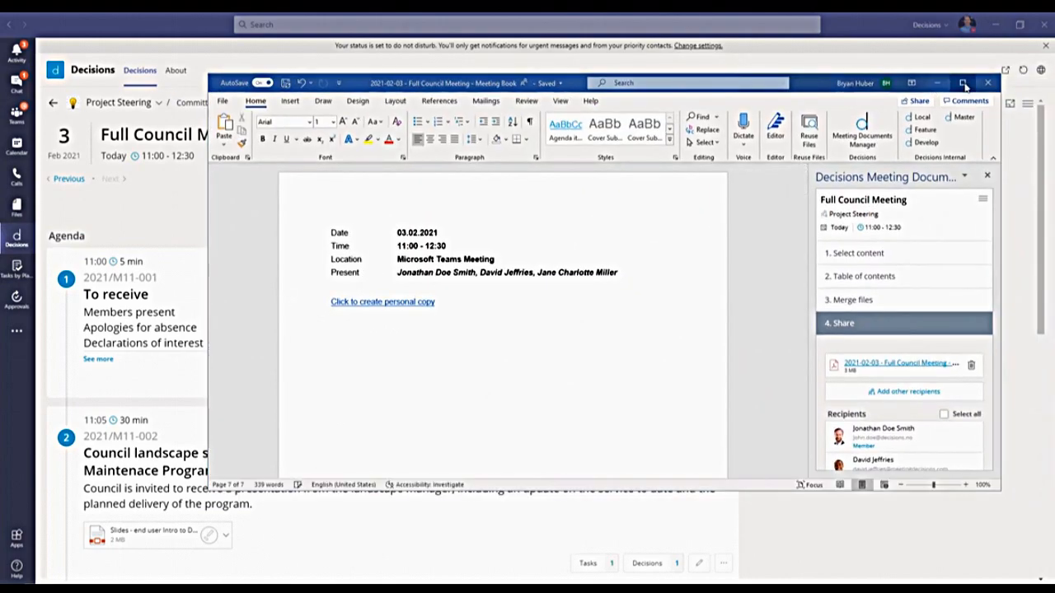
click(933, 82)
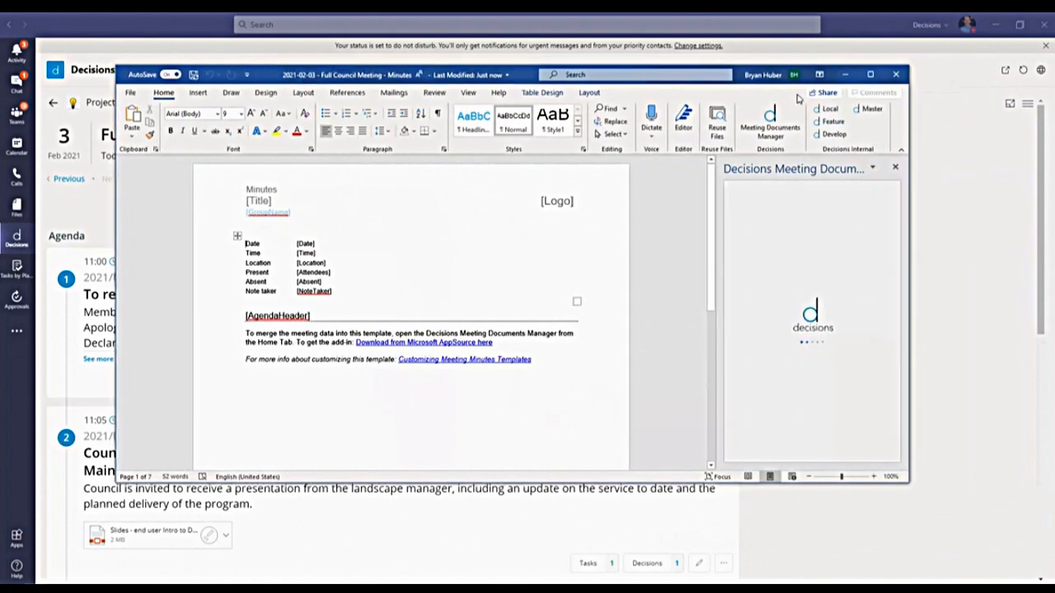
click(871, 75)
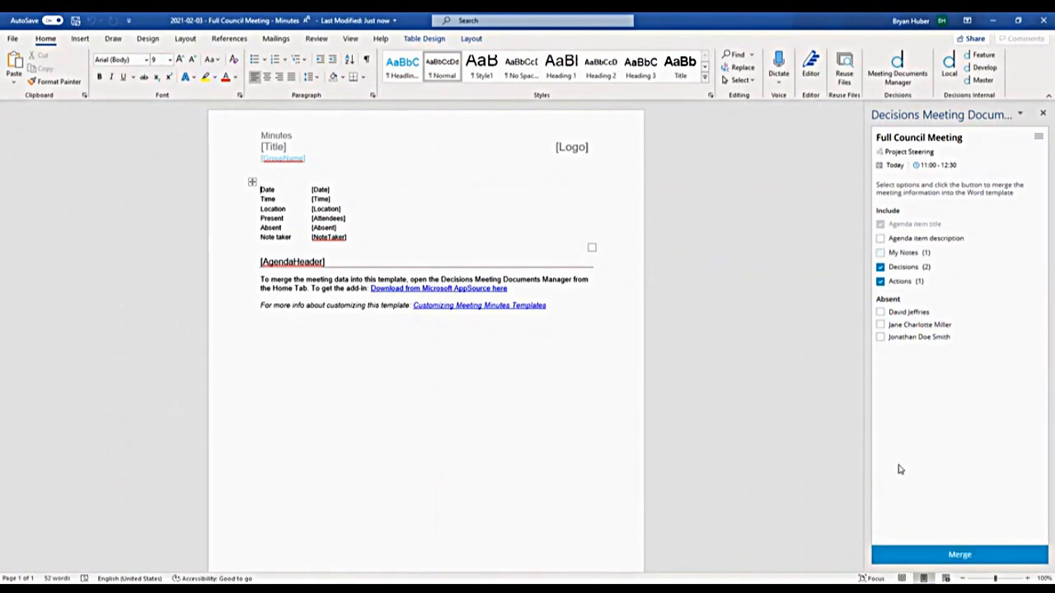
Include agenda item descriptions, mark the last listed member as absent and merge the meeting information into the minutes template.
click(880, 239)
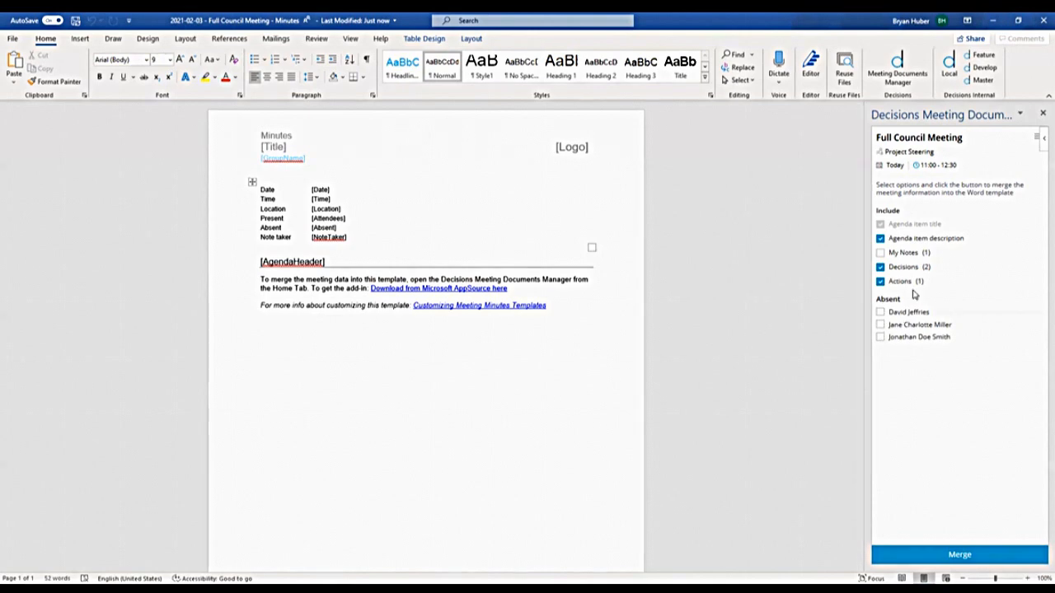
click(880, 337)
click(973, 557)
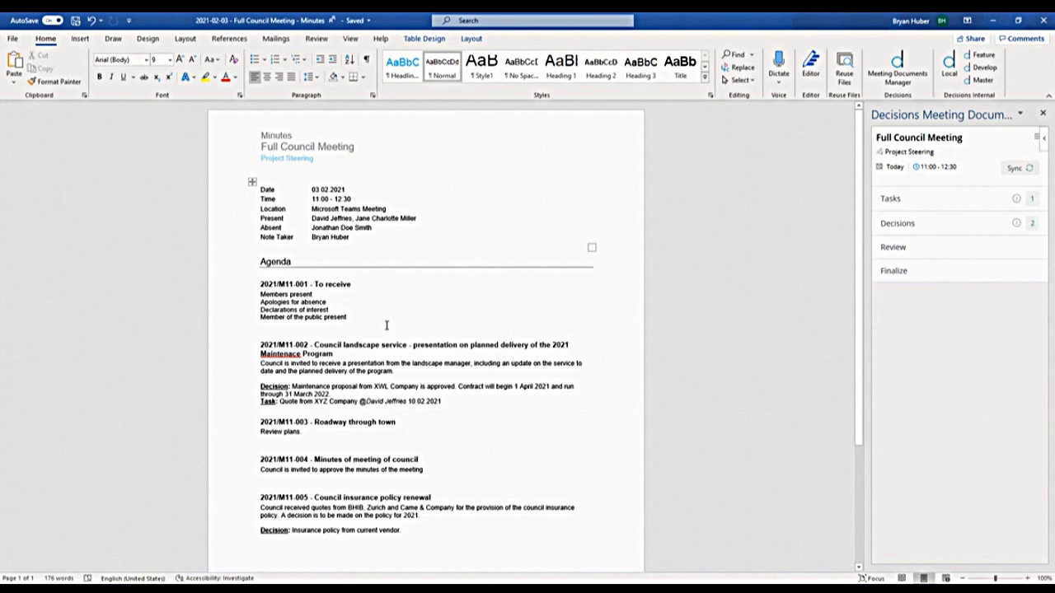
Look over the merged Full Council Meeting minutes and the options for sending them out for review.
scroll(387, 325, down, 1)
scroll(401, 356, down, 1)
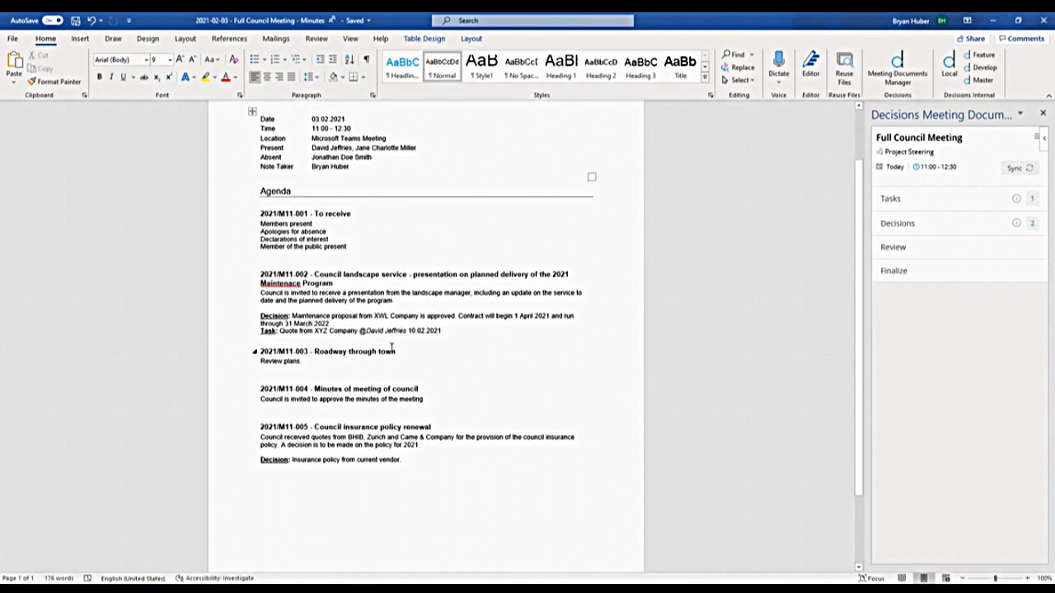
scroll(392, 347, up, 1)
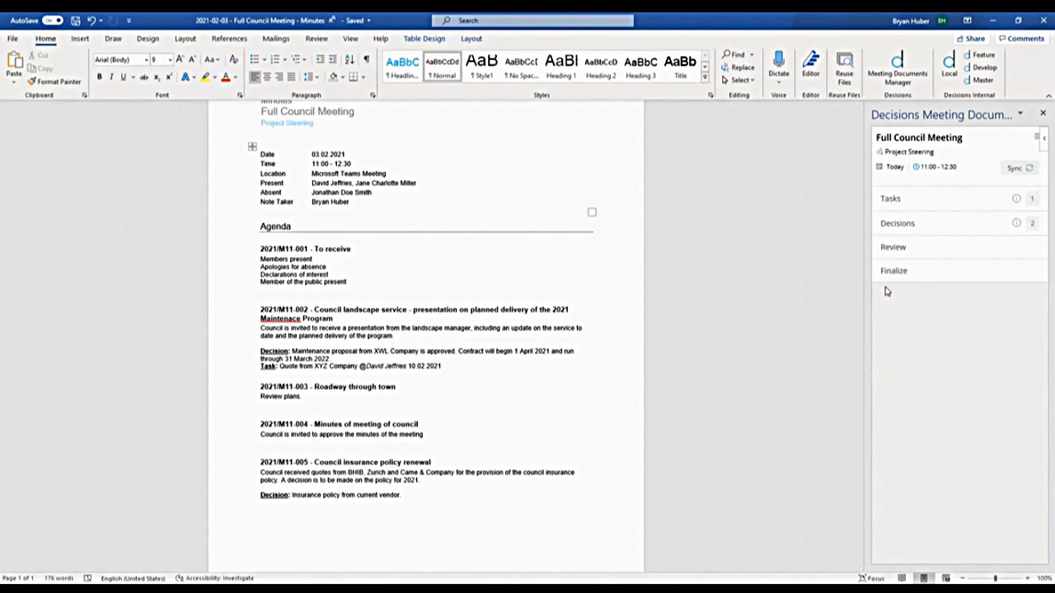
click(939, 274)
click(937, 251)
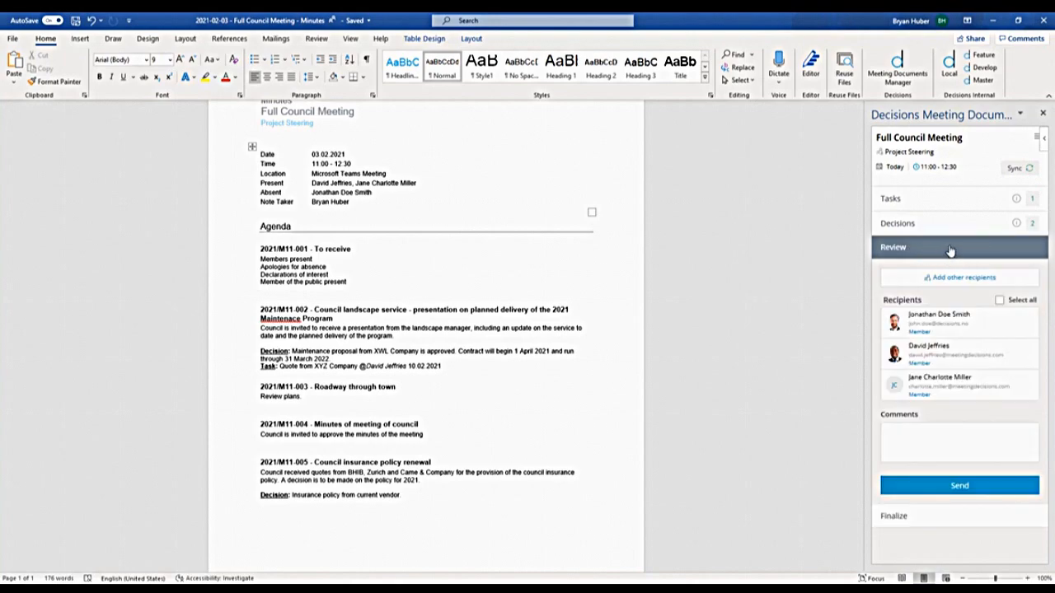
click(950, 250)
Finalize the minutes by creating a PDF and leave all members deselected as recipients.
click(954, 272)
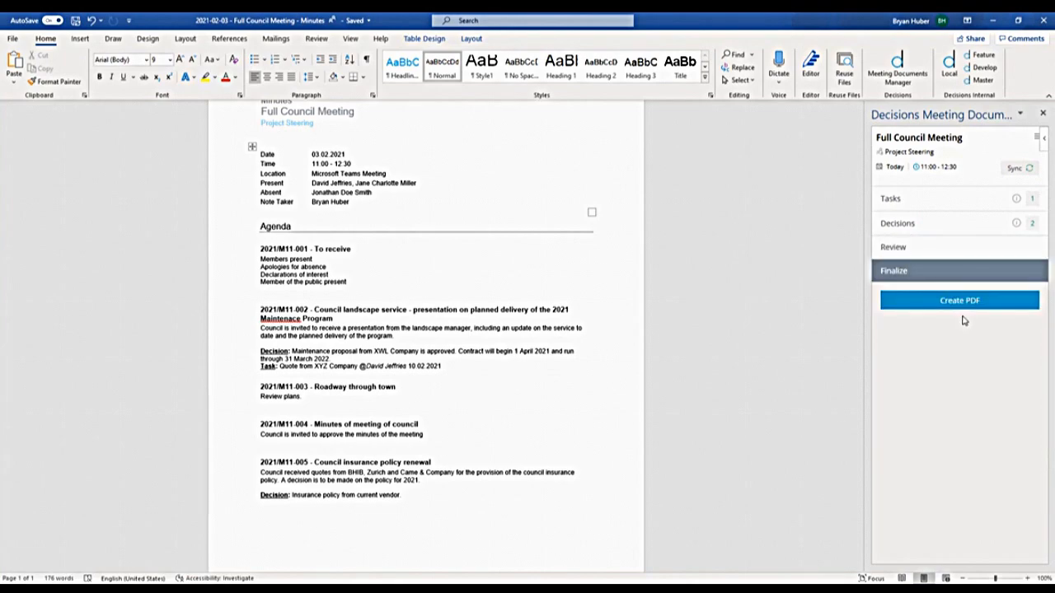
click(963, 301)
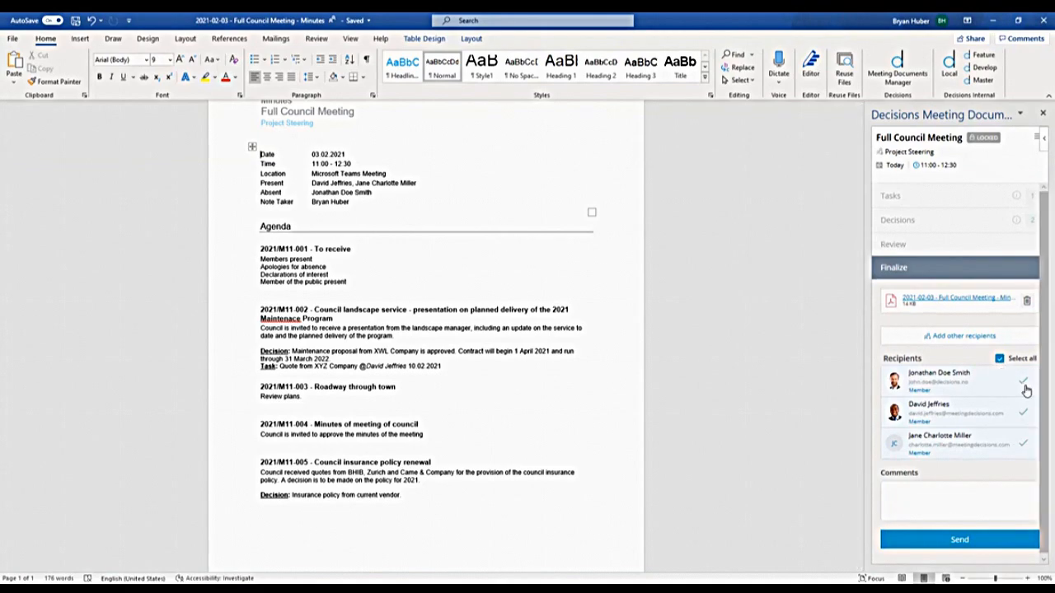
click(1000, 359)
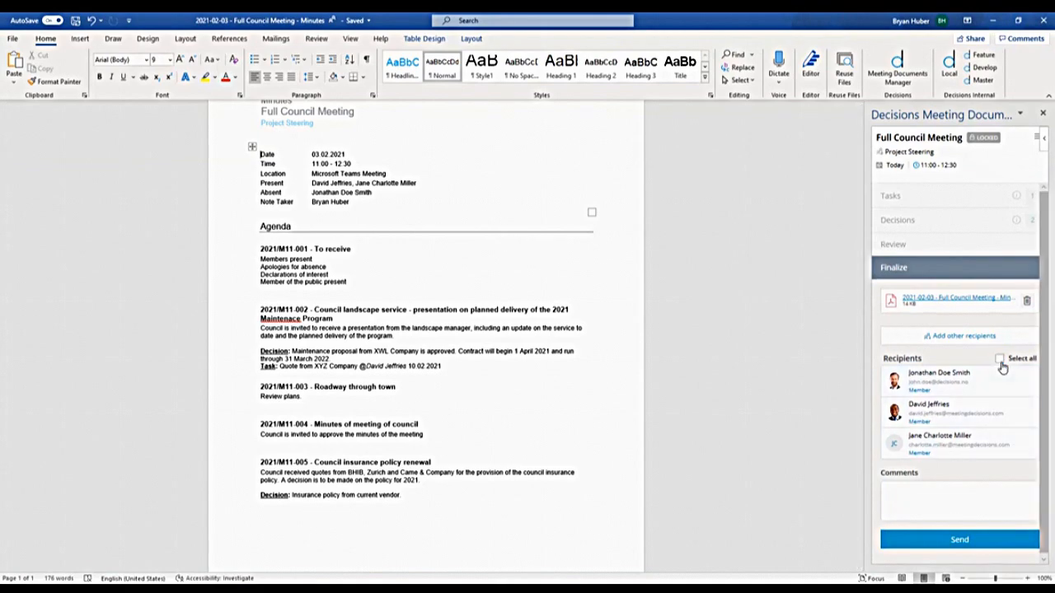
Open the finalized minutes PDF and examine its agenda items, decisions and task down to the page footer.
click(1000, 302)
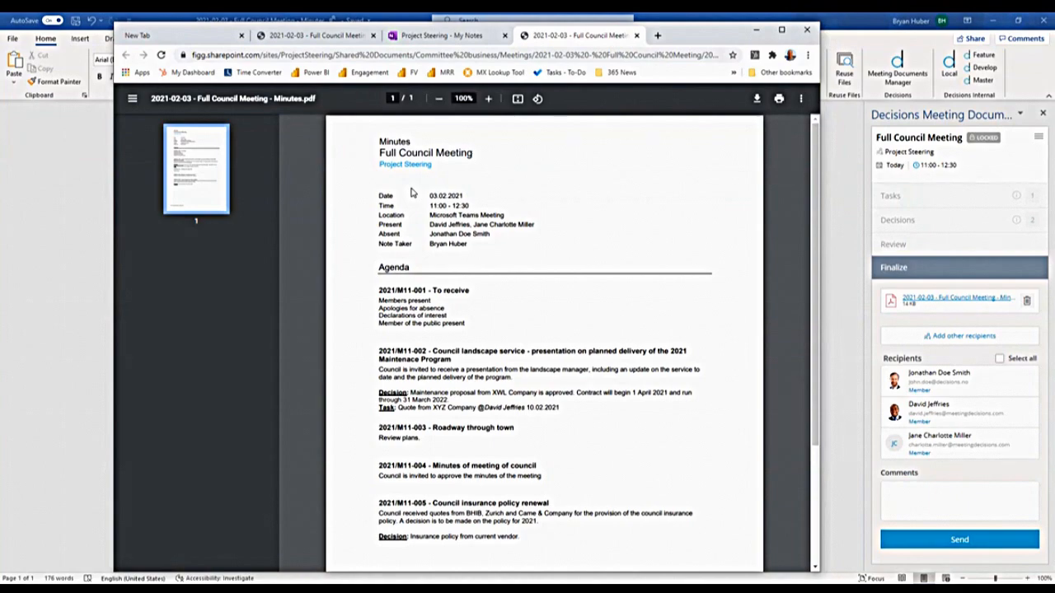
scroll(520, 266, down, 3)
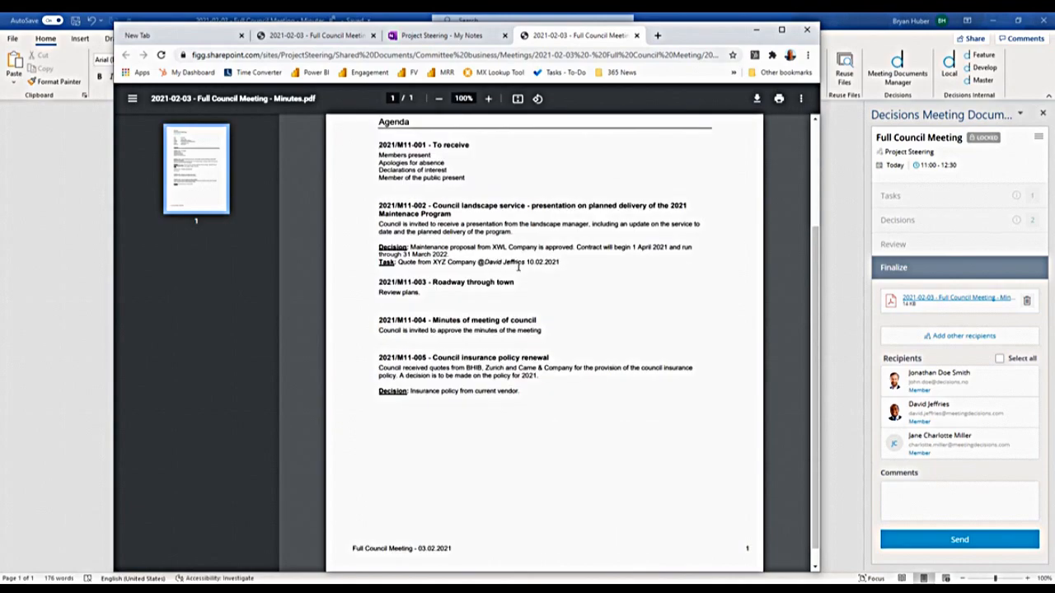
scroll(519, 266, up, 3)
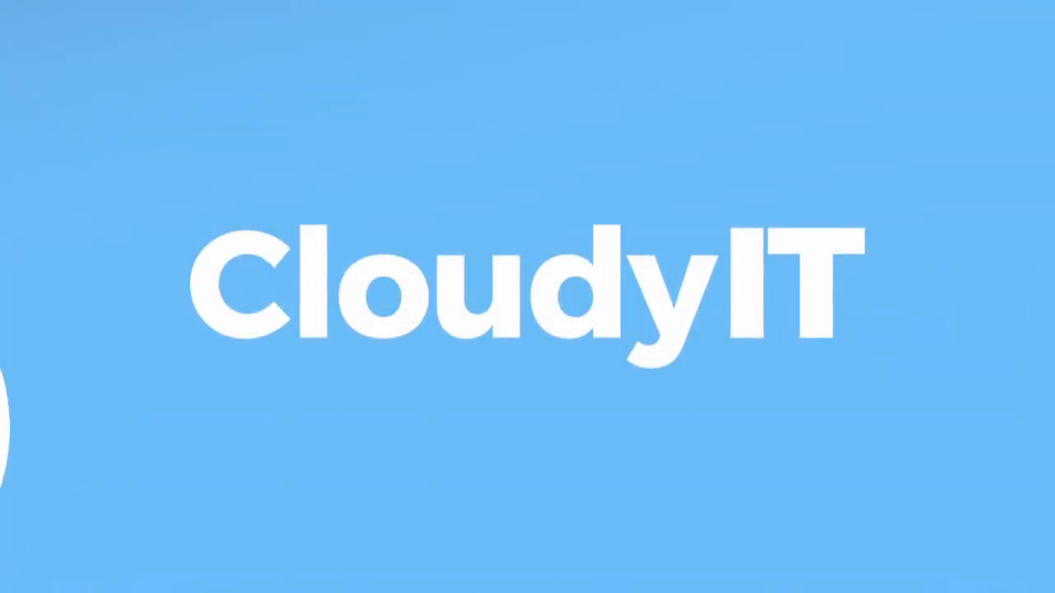